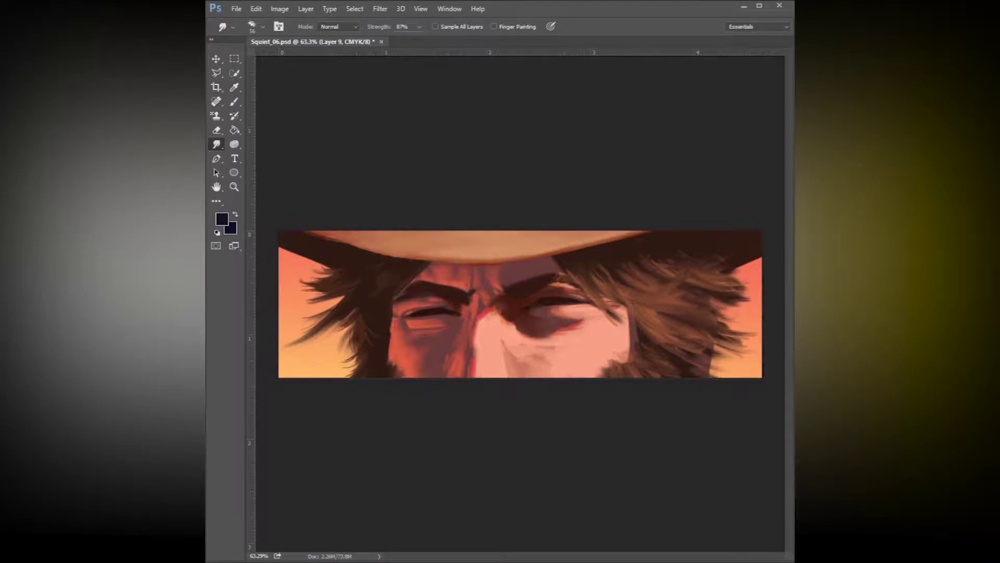
Step: On the light reflection layer, brush a sampled skin-shadow tone over the shaded cheek with a large soft brush at 23% opacity
{"action": "key", "text": "alt+]"}
{"action": "left_click", "coordinate": [235, 87]}
{"action": "left_click", "coordinate": [498, 266]}
{"action": "left_click", "coordinate": [235, 101]}
{"action": "right_click", "coordinate": [519, 288]}
{"action": "left_click", "coordinate": [436, 27]}
{"action": "left_click_drag", "start_coordinate": [430, 39], "coordinate": [401, 39]}
{"action": "mouse_move", "coordinate": [463, 311]}
{"action": "left_mouse_down"}
{"action": "mouse_move", "coordinate": [484, 283]}
{"action": "mouse_move", "coordinate": [445, 288]}
{"action": "mouse_move", "coordinate": [435, 357]}
{"action": "mouse_move", "coordinate": [417, 352]}
{"action": "mouse_move", "coordinate": [435, 319]}
{"action": "mouse_move", "coordinate": [351, 351]}
{"action": "mouse_move", "coordinate": [440, 363]}
{"action": "mouse_move", "coordinate": [416, 367]}
{"action": "mouse_move", "coordinate": [417, 276]}
{"action": "mouse_move", "coordinate": [375, 412]}
{"action": "left_mouse_up"}
Step: Set the foreground colour to a dark red
{"action": "left_click", "coordinate": [223, 220]}
{"action": "left_click", "coordinate": [608, 409]}
{"action": "left_click", "coordinate": [608, 277]}
{"action": "left_click", "coordinate": [558, 385]}
{"action": "key", "text": "Return"}
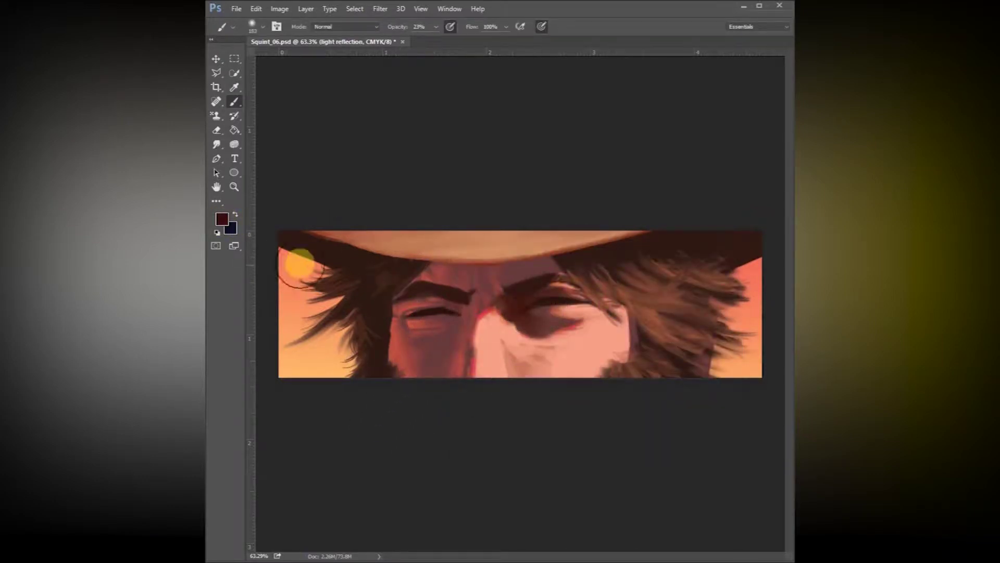
Step: Smudge the red edge between the lit nose and the shaded side of the face with a smaller Smudge brush at 87% strength
{"action": "left_click", "coordinate": [234, 173]}
{"action": "key", "text": "z"}
{"action": "left_click_drag", "start_coordinate": [393, 313], "coordinate": [576, 284]}
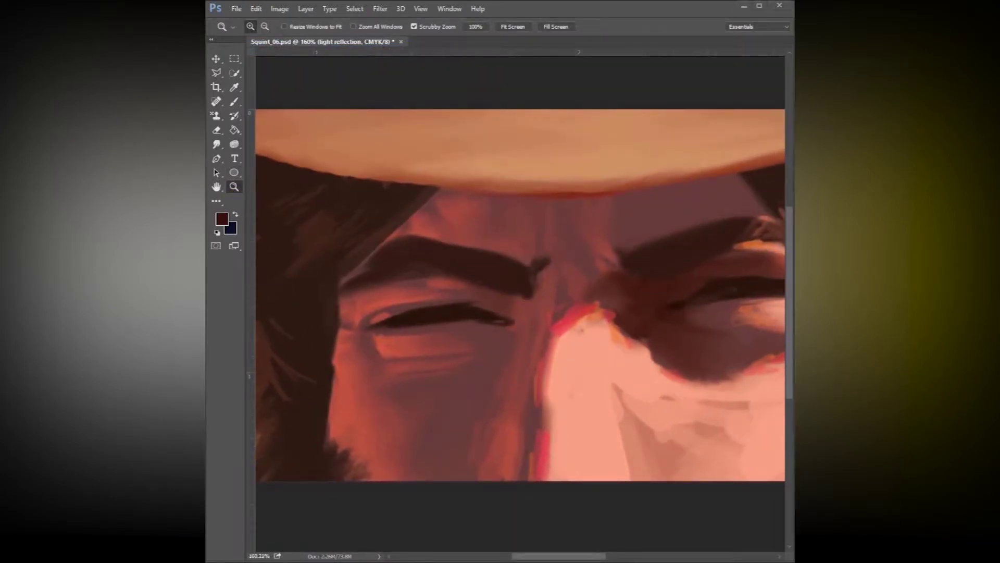
{"action": "mouse_move", "coordinate": [445, 390]}
{"action": "left_mouse_down"}
{"action": "mouse_move", "coordinate": [436, 389]}
{"action": "mouse_move", "coordinate": [467, 392]}
{"action": "left_mouse_up"}
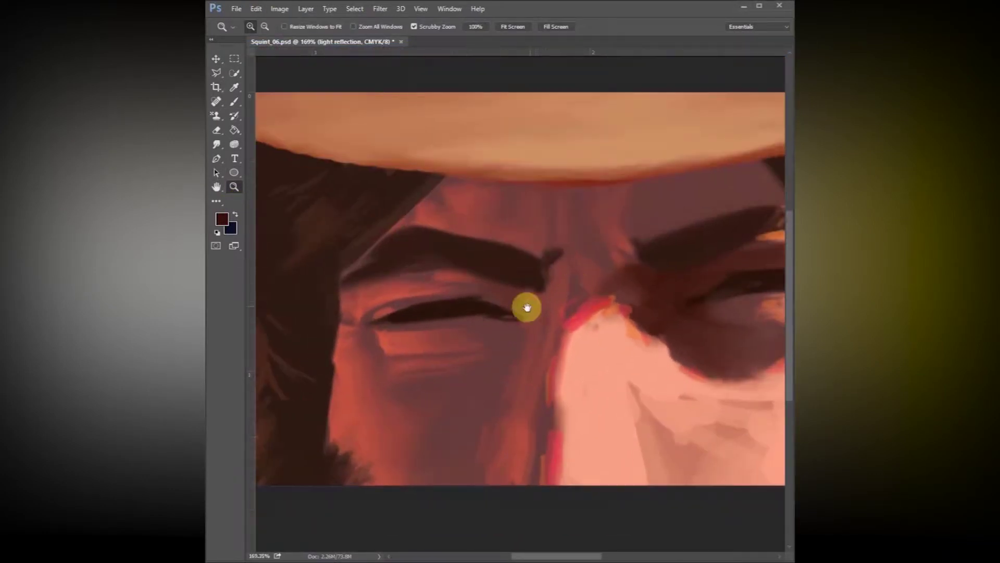
{"action": "left_click_drag", "start_coordinate": [527, 308], "coordinate": [557, 312]}
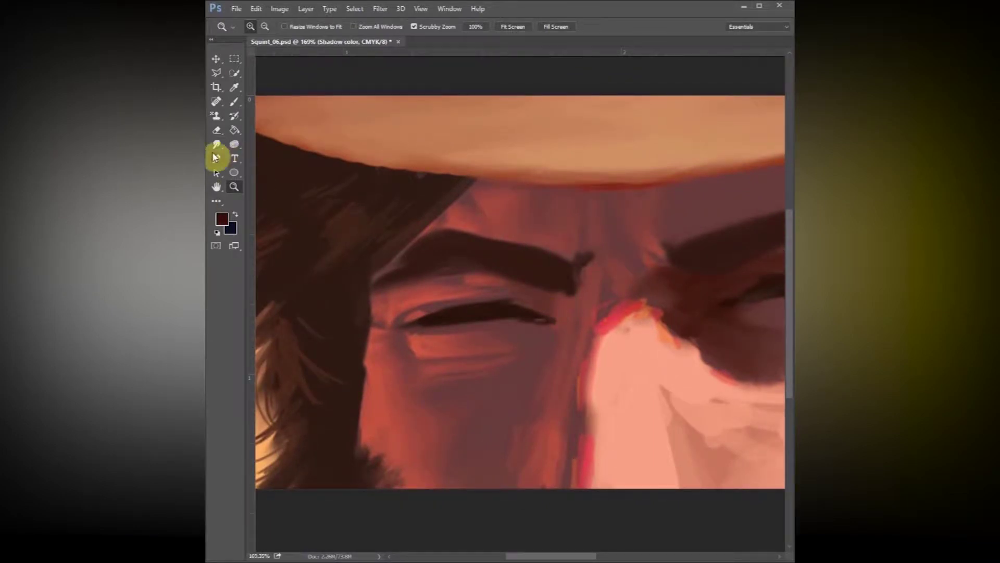
{"action": "left_click", "coordinate": [216, 145]}
{"action": "right_click", "coordinate": [627, 286]}
{"action": "left_click", "coordinate": [689, 304]}
{"action": "left_click", "coordinate": [624, 286]}
{"action": "mouse_move", "coordinate": [630, 289]}
{"action": "left_mouse_down"}
{"action": "mouse_move", "coordinate": [599, 303]}
{"action": "mouse_move", "coordinate": [604, 345]}
{"action": "mouse_move", "coordinate": [664, 320]}
{"action": "mouse_move", "coordinate": [638, 301]}
{"action": "mouse_move", "coordinate": [698, 349]}
{"action": "mouse_move", "coordinate": [572, 374]}
{"action": "mouse_move", "coordinate": [590, 376]}
{"action": "mouse_move", "coordinate": [593, 344]}
{"action": "mouse_move", "coordinate": [583, 442]}
{"action": "mouse_move", "coordinate": [576, 386]}
{"action": "left_mouse_up"}
{"action": "mouse_move", "coordinate": [579, 480]}
{"action": "left_mouse_down"}
{"action": "mouse_move", "coordinate": [578, 421]}
{"action": "mouse_move", "coordinate": [571, 488]}
{"action": "mouse_move", "coordinate": [525, 480]}
{"action": "mouse_move", "coordinate": [565, 477]}
{"action": "left_mouse_up"}
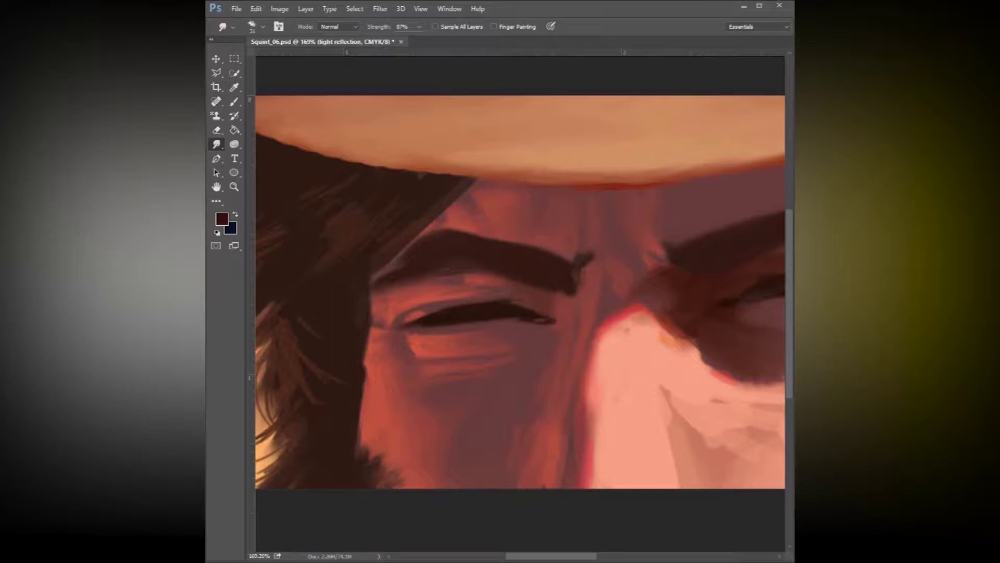
Step: Sample the red skin tone beside the sideburn and smudge the forehead tones between and above the eyebrows
{"action": "key", "text": "i"}
{"action": "left_click", "coordinate": [370, 352]}
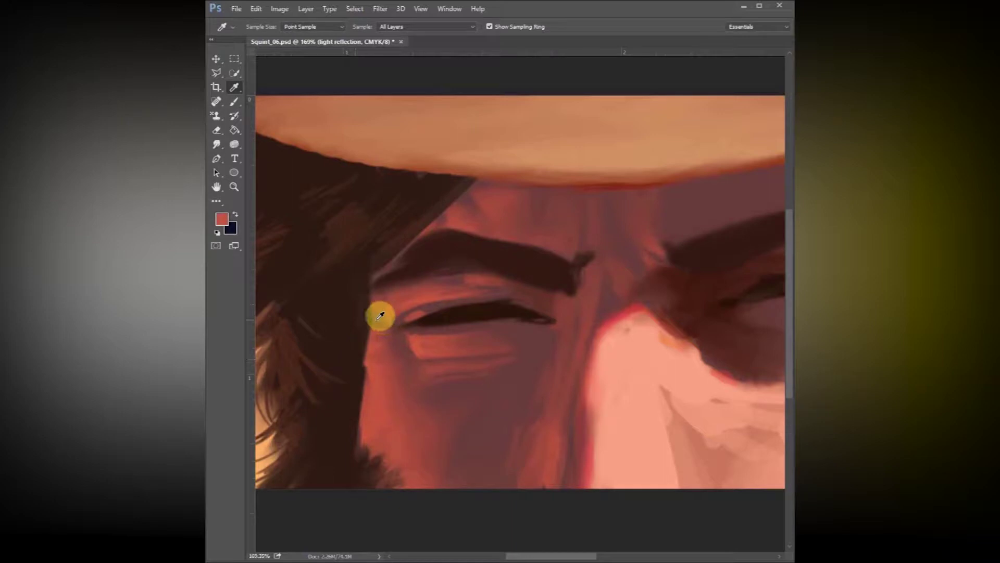
{"action": "left_click", "coordinate": [218, 146]}
{"action": "mouse_move", "coordinate": [663, 251]}
{"action": "left_mouse_down"}
{"action": "mouse_move", "coordinate": [670, 272]}
{"action": "mouse_move", "coordinate": [686, 270]}
{"action": "mouse_move", "coordinate": [661, 261]}
{"action": "left_mouse_up"}
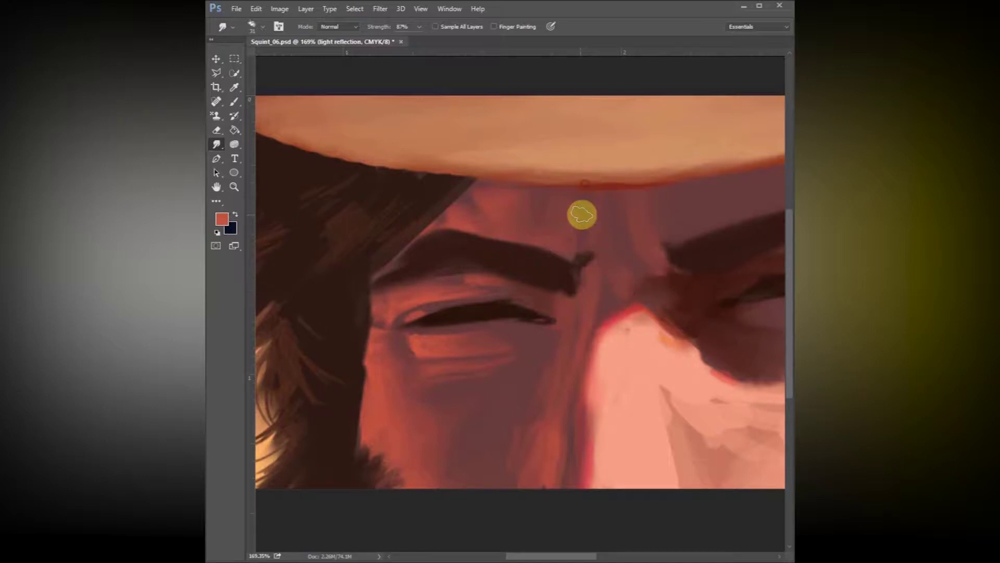
{"action": "mouse_move", "coordinate": [603, 228]}
{"action": "left_mouse_down"}
{"action": "mouse_move", "coordinate": [587, 206]}
{"action": "mouse_move", "coordinate": [621, 261]}
{"action": "mouse_move", "coordinate": [585, 186]}
{"action": "mouse_move", "coordinate": [601, 304]}
{"action": "mouse_move", "coordinate": [606, 276]}
{"action": "mouse_move", "coordinate": [576, 243]}
{"action": "mouse_move", "coordinate": [575, 194]}
{"action": "mouse_move", "coordinate": [556, 264]}
{"action": "mouse_move", "coordinate": [558, 243]}
{"action": "mouse_move", "coordinate": [524, 231]}
{"action": "mouse_move", "coordinate": [520, 208]}
{"action": "mouse_move", "coordinate": [484, 211]}
{"action": "mouse_move", "coordinate": [458, 194]}
{"action": "mouse_move", "coordinate": [494, 218]}
{"action": "left_mouse_up"}
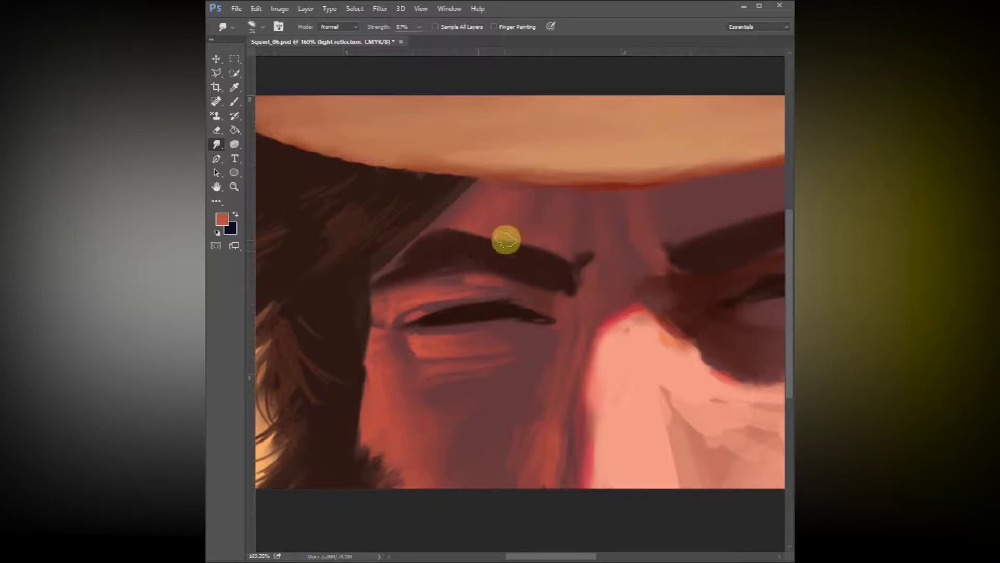
Step: Set the other swatch's colour to the very dark red #25080d as foreground
{"action": "left_click", "coordinate": [234, 214]}
{"action": "left_click", "coordinate": [222, 218]}
{"action": "left_click", "coordinate": [573, 224]}
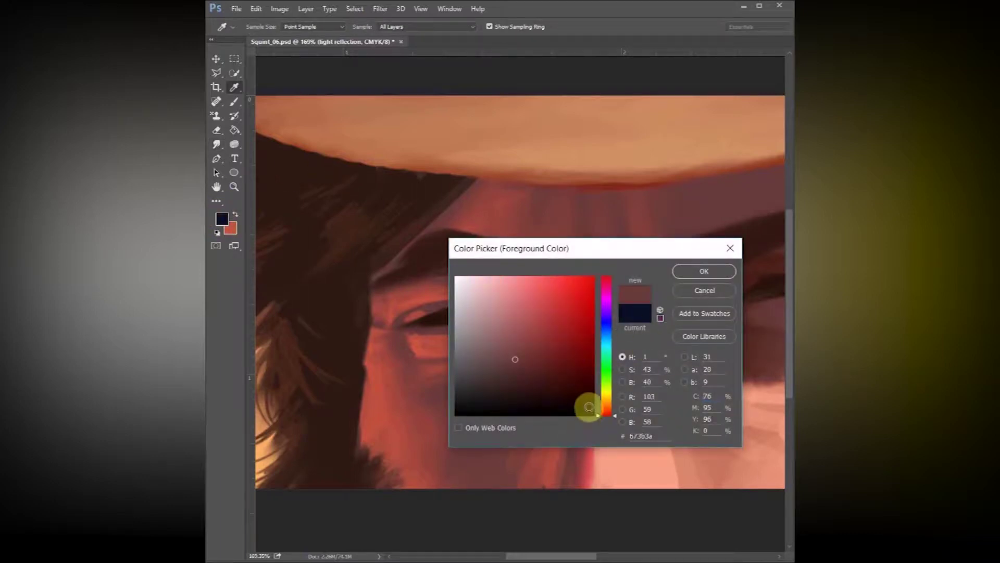
{"action": "left_click", "coordinate": [564, 395]}
{"action": "left_click", "coordinate": [605, 282]}
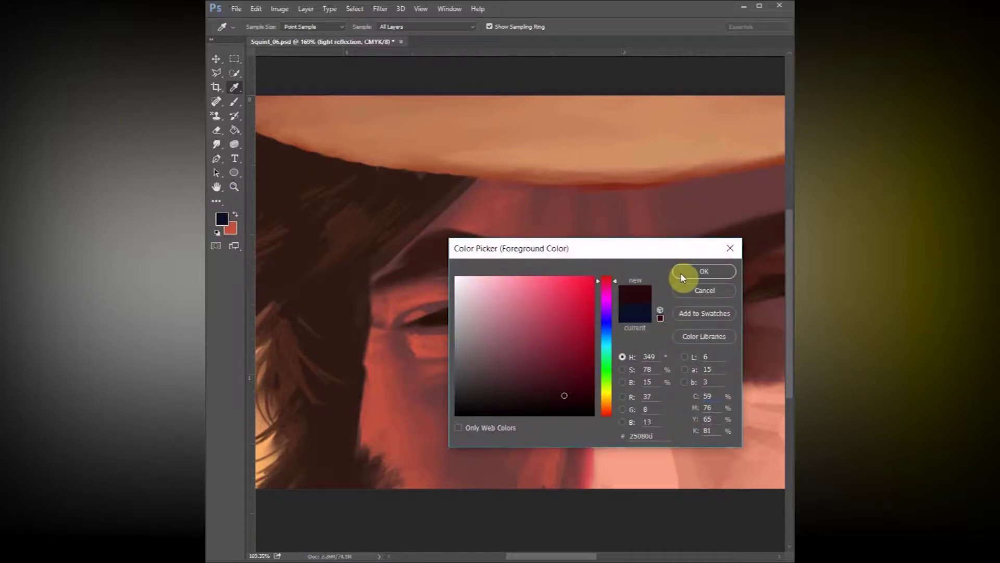
{"action": "left_click", "coordinate": [677, 271]}
Step: Paint dark frown lines between the eyebrows with a 14 px textured brush at 70% opacity
{"action": "left_click", "coordinate": [234, 101]}
{"action": "right_click", "coordinate": [708, 319]}
{"action": "left_click", "coordinate": [705, 276]}
{"action": "left_click", "coordinate": [581, 257]}
{"action": "left_click", "coordinate": [436, 27]}
{"action": "left_click", "coordinate": [460, 43]}
{"action": "left_click", "coordinate": [577, 263]}
{"action": "mouse_move", "coordinate": [572, 283]}
{"action": "left_mouse_down"}
{"action": "mouse_move", "coordinate": [590, 242]}
{"action": "mouse_move", "coordinate": [626, 240]}
{"action": "left_mouse_up"}
Step: Switch the foreground to a more saturated dark maroon and deepen the frown crease beside the right eyebrow
{"action": "left_click", "coordinate": [222, 219]}
{"action": "left_click", "coordinate": [569, 380]}
{"action": "left_click", "coordinate": [703, 271]}
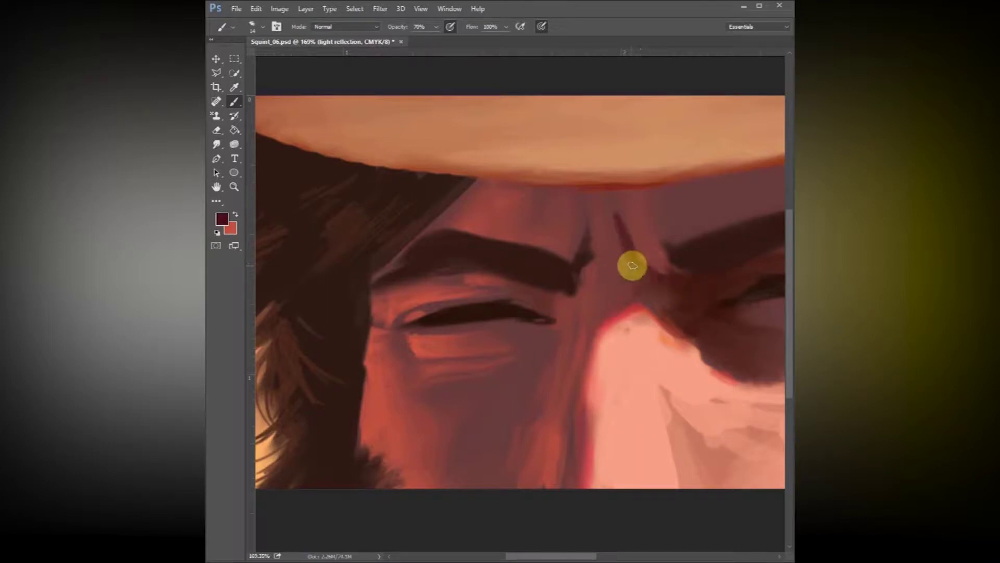
{"action": "left_click_drag", "start_coordinate": [633, 278], "coordinate": [624, 205]}
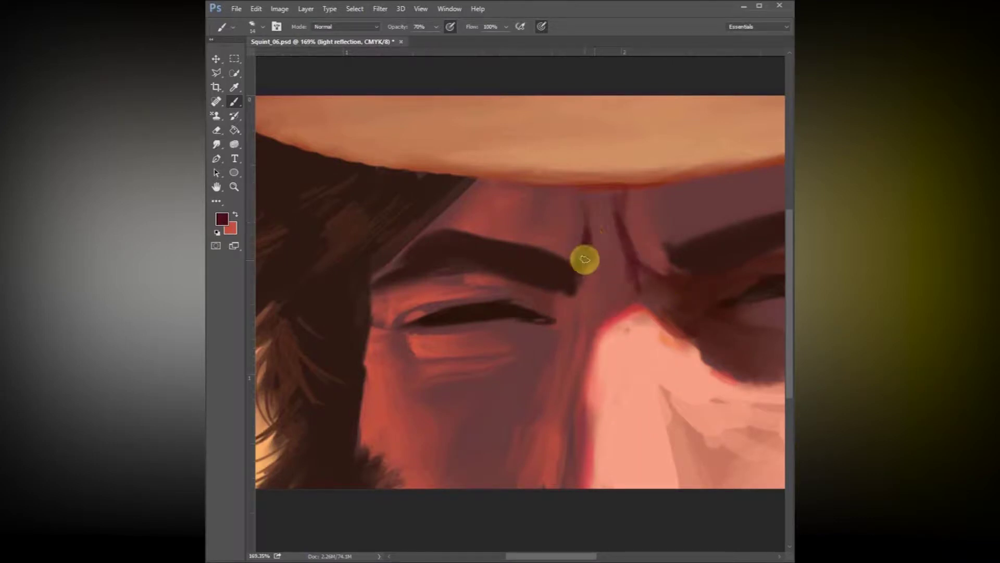
Step: Paint red-orange light between the frown lines and down the nose bridge, and smudge it into the surrounding skin
{"action": "left_click", "coordinate": [235, 213]}
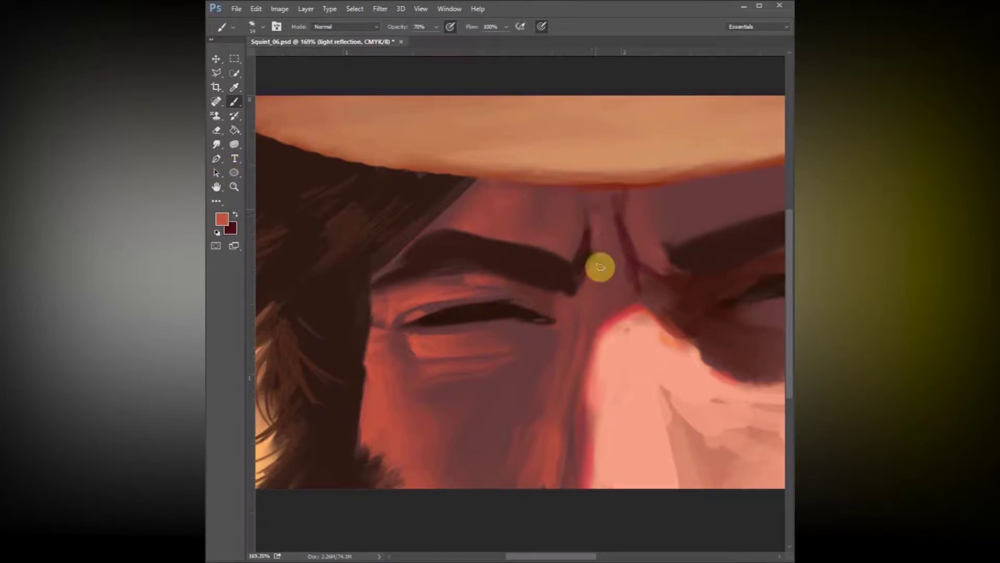
{"action": "left_click_drag", "start_coordinate": [599, 217], "coordinate": [582, 331]}
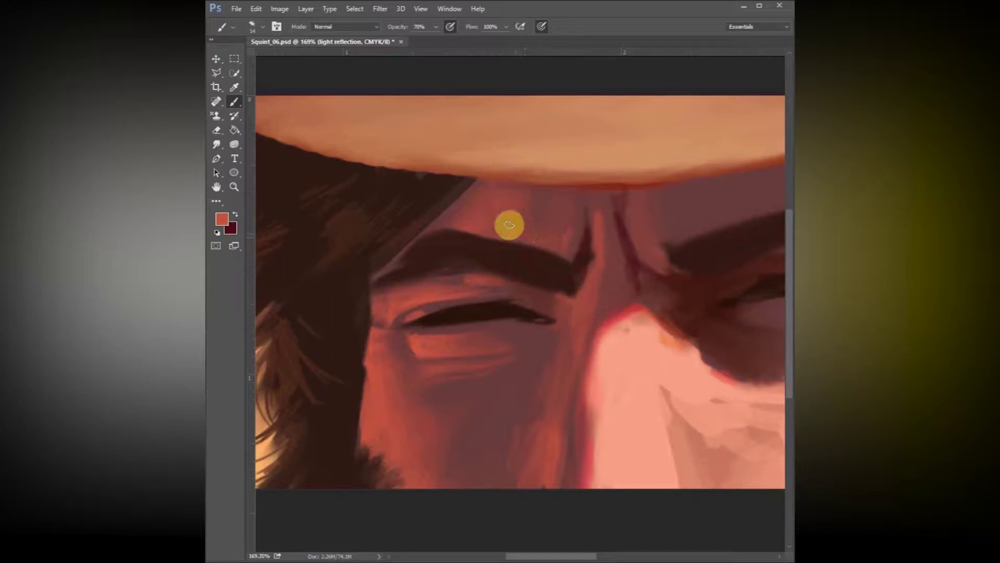
{"action": "left_click", "coordinate": [217, 145]}
{"action": "left_click_drag", "start_coordinate": [601, 264], "coordinate": [600, 210]}
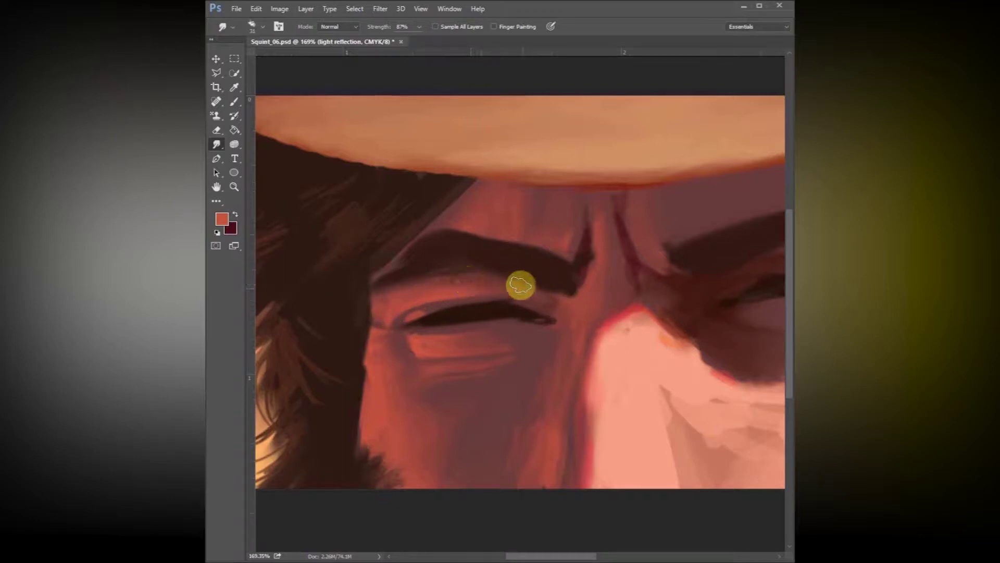
Step: Smudge the upper eyelid tones of the left eye smooth with a 15 px Smudge brush
{"action": "right_click", "coordinate": [474, 256]}
{"action": "left_click", "coordinate": [533, 284]}
{"action": "left_click", "coordinate": [380, 322]}
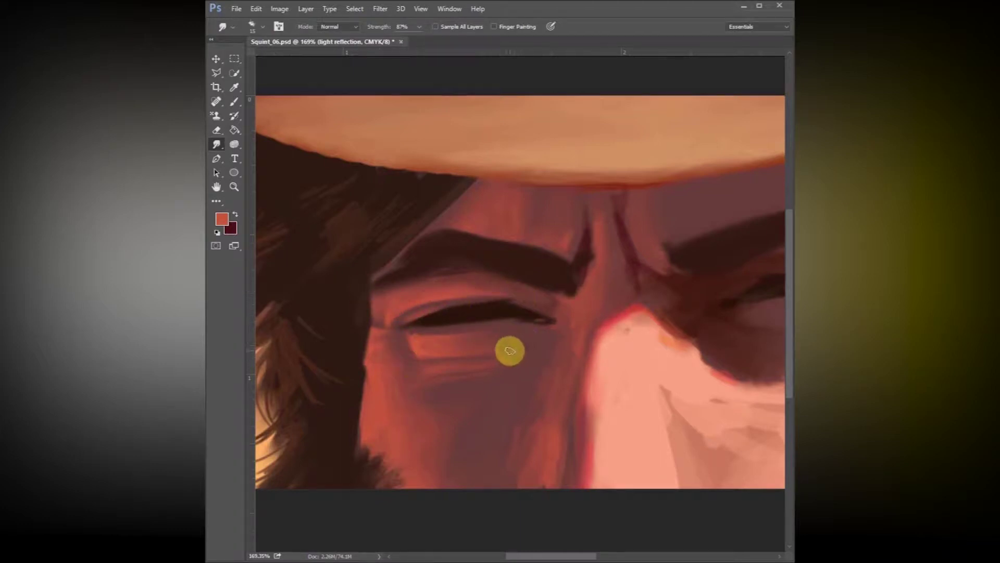
Step: Enlarge the Smudge brush to 21 px and blend the folds and cheek skin beneath the left eye
{"action": "right_click", "coordinate": [515, 356]}
{"action": "left_click_drag", "start_coordinate": [544, 368], "coordinate": [556, 380]}
{"action": "left_click", "coordinate": [485, 351]}
{"action": "mouse_move", "coordinate": [506, 350]}
{"action": "left_mouse_down"}
{"action": "mouse_move", "coordinate": [419, 347]}
{"action": "mouse_move", "coordinate": [422, 333]}
{"action": "mouse_move", "coordinate": [484, 340]}
{"action": "mouse_move", "coordinate": [404, 365]}
{"action": "mouse_move", "coordinate": [415, 323]}
{"action": "mouse_move", "coordinate": [413, 368]}
{"action": "mouse_move", "coordinate": [494, 349]}
{"action": "mouse_move", "coordinate": [480, 362]}
{"action": "mouse_move", "coordinate": [446, 362]}
{"action": "mouse_move", "coordinate": [484, 344]}
{"action": "mouse_move", "coordinate": [418, 350]}
{"action": "mouse_move", "coordinate": [427, 337]}
{"action": "mouse_move", "coordinate": [523, 334]}
{"action": "left_mouse_up"}
{"action": "mouse_move", "coordinate": [365, 367]}
{"action": "left_mouse_down"}
{"action": "mouse_move", "coordinate": [406, 358]}
{"action": "mouse_move", "coordinate": [382, 357]}
{"action": "mouse_move", "coordinate": [371, 395]}
{"action": "mouse_move", "coordinate": [426, 375]}
{"action": "left_mouse_up"}
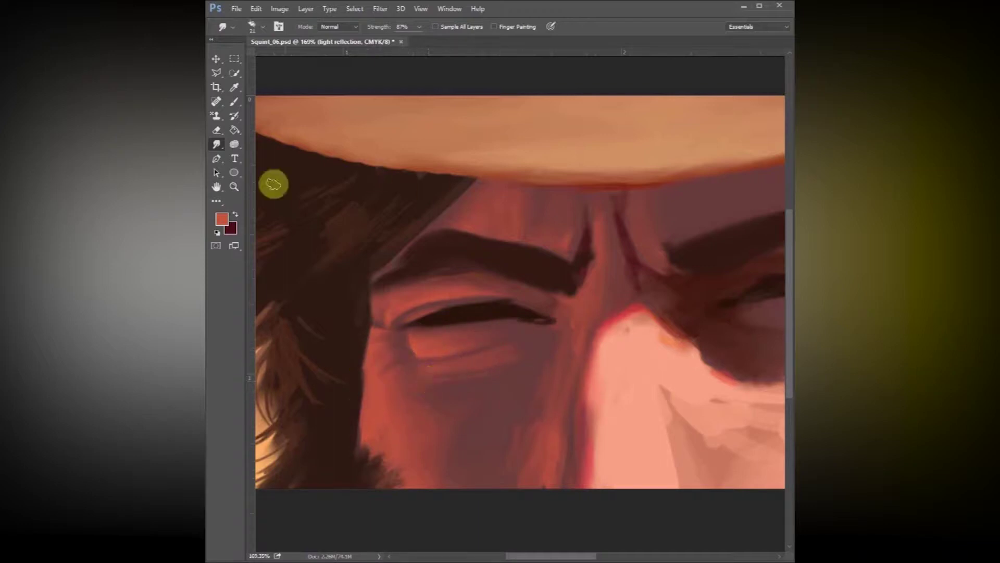
Step: Brush red-orange highlights beneath the left eye and at its inner corner, and smudge them into the skin
{"action": "left_click", "coordinate": [217, 130]}
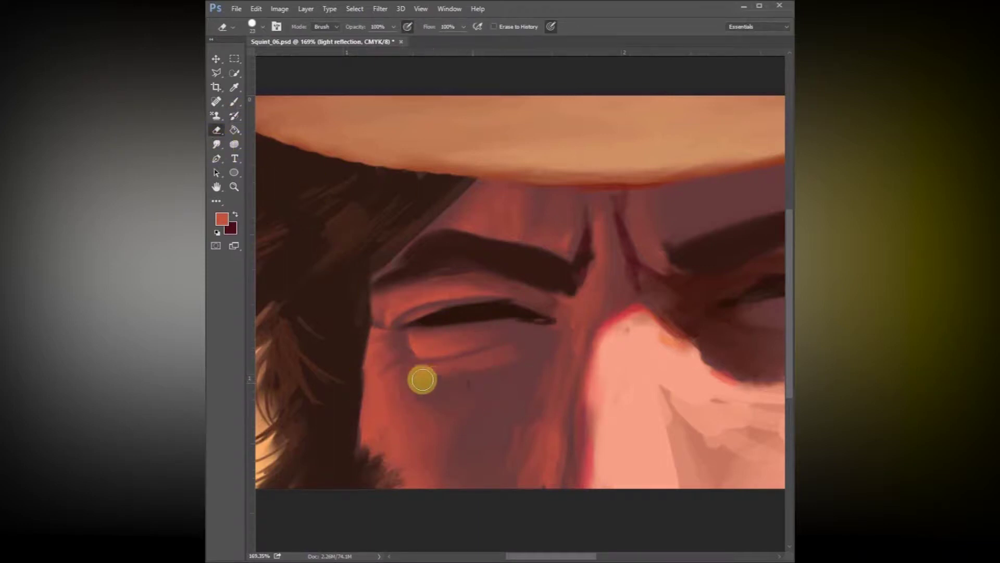
{"action": "left_click", "coordinate": [234, 101]}
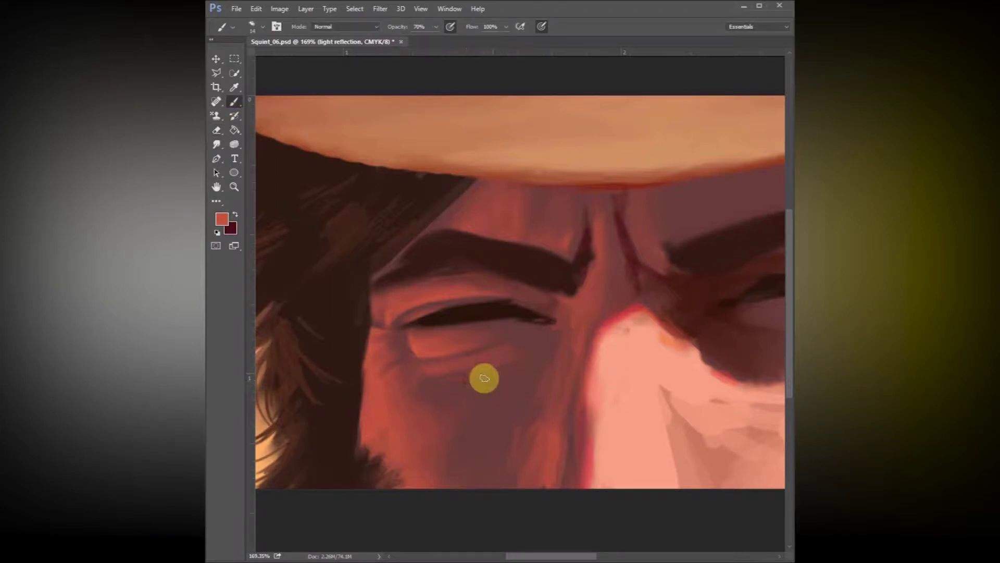
{"action": "left_click", "coordinate": [575, 308]}
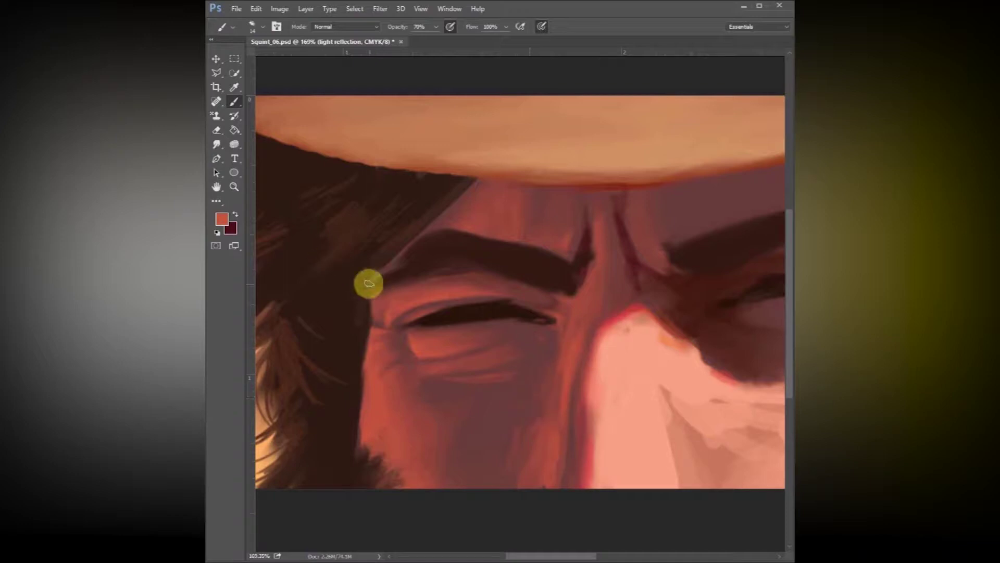
{"action": "left_click", "coordinate": [216, 146]}
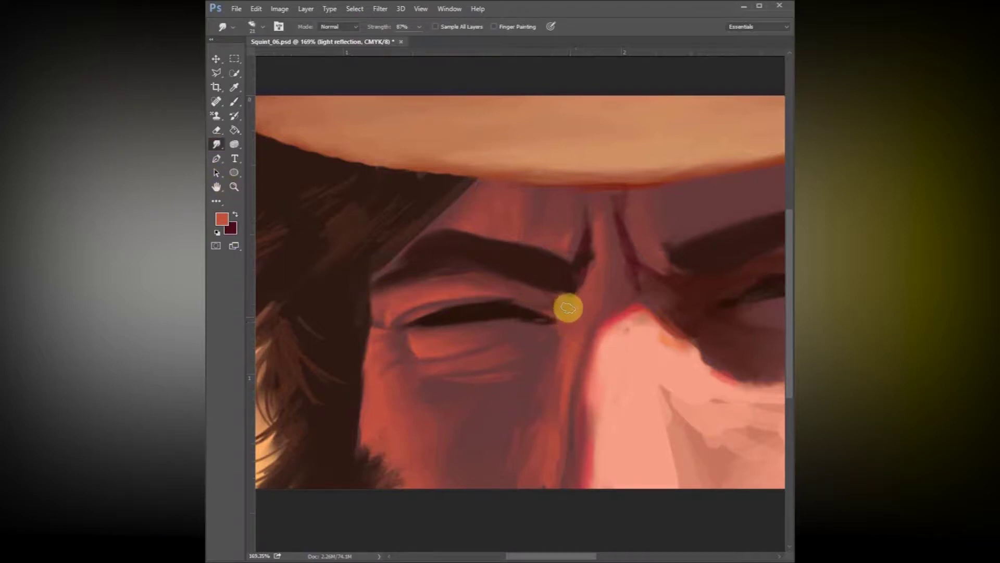
{"action": "left_click_drag", "start_coordinate": [546, 301], "coordinate": [569, 338]}
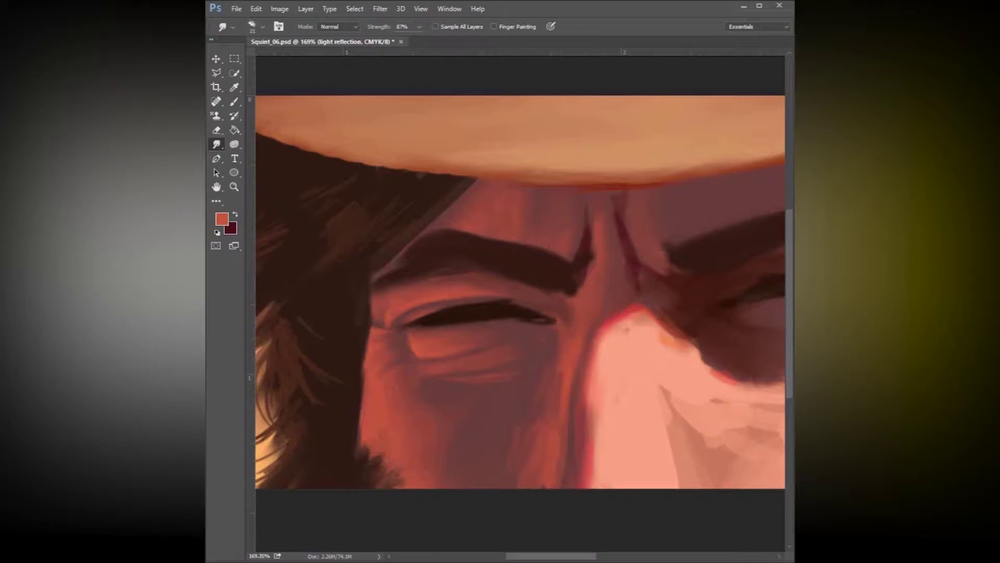
Step: Raise the Smudge strength to 93%, enlarge the brush to 44 px and blend the shaded cheek beside the nose
{"action": "left_click_drag", "start_coordinate": [421, 44], "coordinate": [425, 44]}
{"action": "right_click", "coordinate": [558, 389]}
{"action": "left_click_drag", "start_coordinate": [663, 386], "coordinate": [671, 388]}
{"action": "mouse_move", "coordinate": [551, 392]}
{"action": "left_mouse_down"}
{"action": "mouse_move", "coordinate": [518, 473]}
{"action": "mouse_move", "coordinate": [552, 431]}
{"action": "left_mouse_up"}
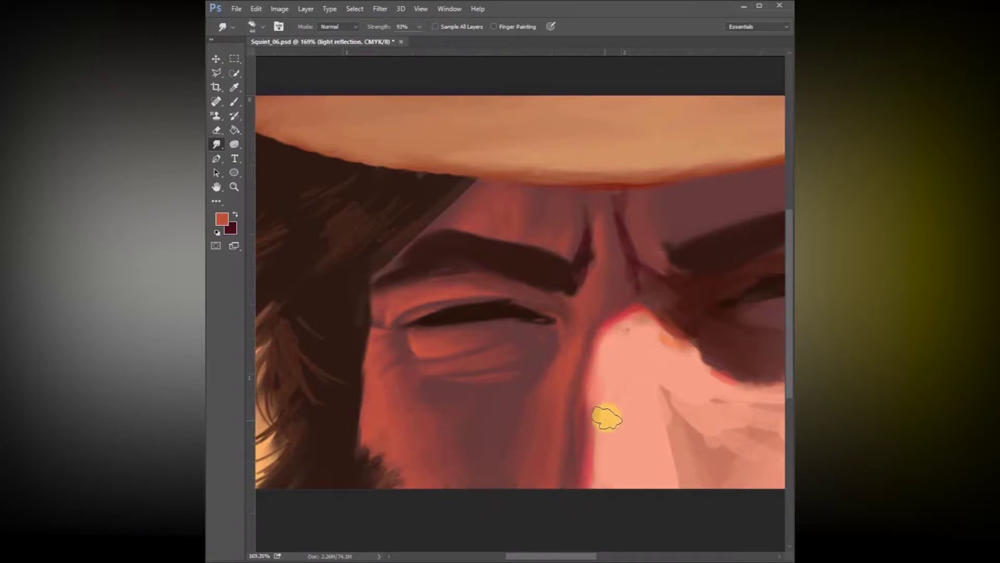
Step: Pick a darker maroon foreground and paint the inner corner and lower lid crease of the left eye
{"action": "key", "text": "i"}
{"action": "key", "text": "x"}
{"action": "left_click", "coordinate": [222, 219]}
{"action": "left_click", "coordinate": [584, 382]}
{"action": "key", "text": "Return"}
{"action": "left_click", "coordinate": [234, 101]}
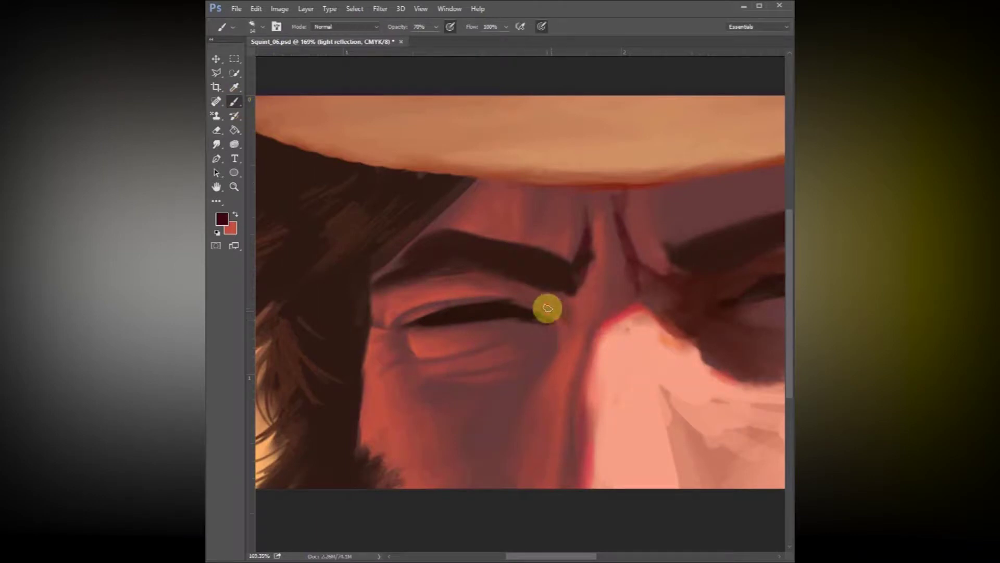
{"action": "mouse_move", "coordinate": [564, 314]}
{"action": "left_mouse_down"}
{"action": "mouse_move", "coordinate": [541, 308]}
{"action": "mouse_move", "coordinate": [499, 340]}
{"action": "left_mouse_up"}
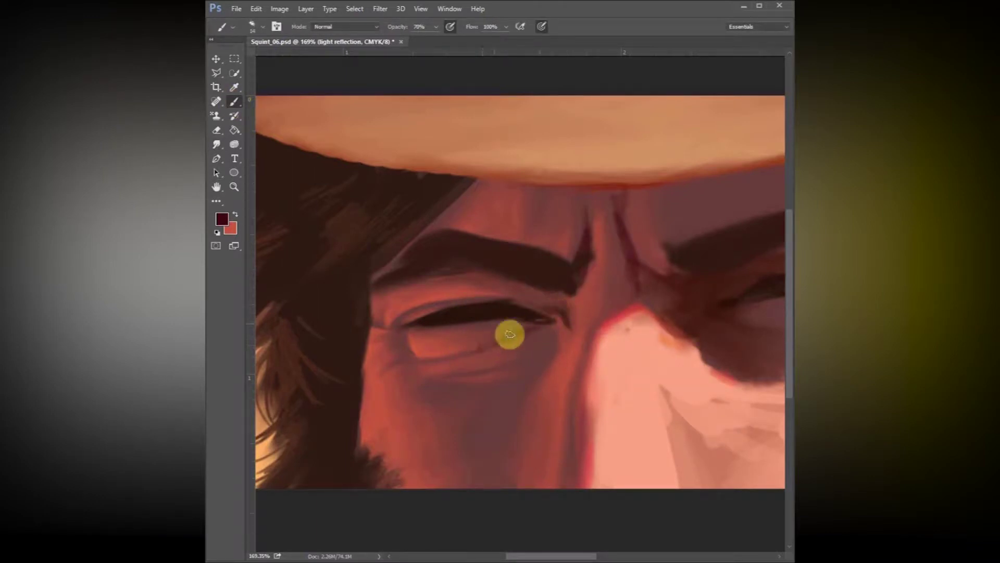
Step: Raise the brush opacity to 75% and paint dark maroon shadows on the left eye's lids and both its corners
{"action": "left_click_drag", "start_coordinate": [435, 26], "coordinate": [438, 31]}
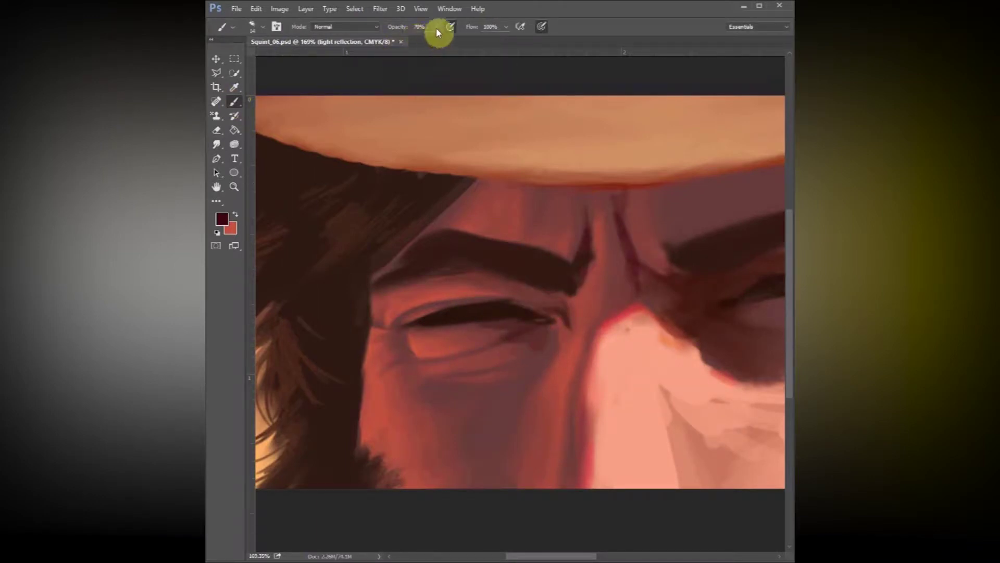
{"action": "mouse_move", "coordinate": [551, 307]}
{"action": "left_mouse_down"}
{"action": "mouse_move", "coordinate": [479, 277]}
{"action": "mouse_move", "coordinate": [555, 303]}
{"action": "mouse_move", "coordinate": [477, 280]}
{"action": "left_mouse_up"}
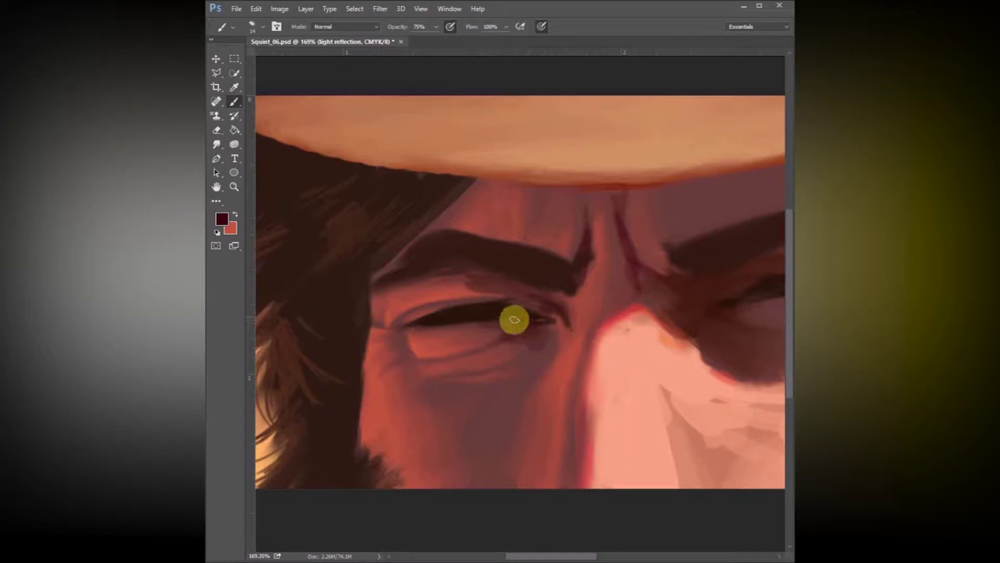
{"action": "left_click_drag", "start_coordinate": [542, 333], "coordinate": [536, 356]}
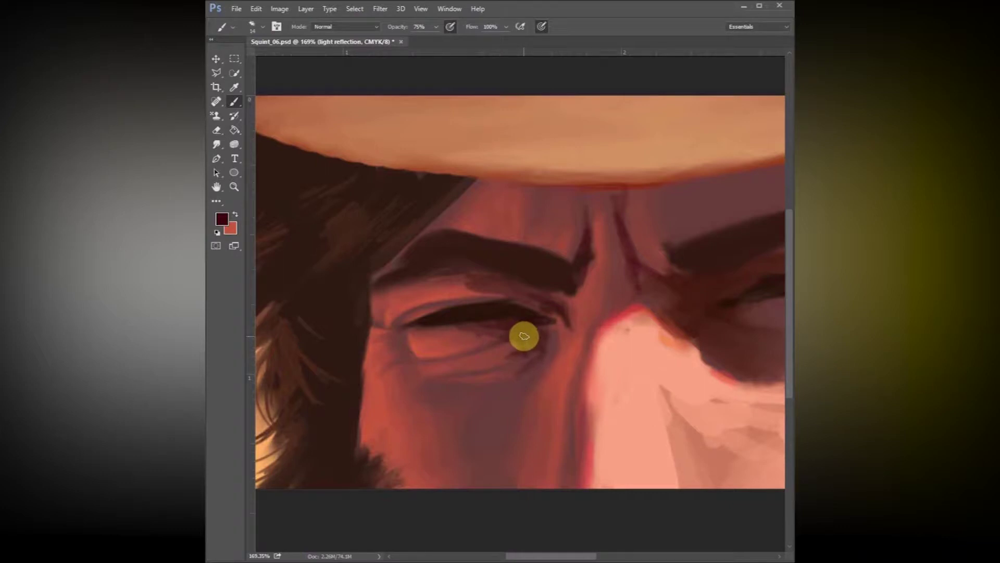
{"action": "mouse_move", "coordinate": [504, 346]}
{"action": "left_mouse_down"}
{"action": "mouse_move", "coordinate": [549, 342]}
{"action": "mouse_move", "coordinate": [551, 352]}
{"action": "mouse_move", "coordinate": [529, 368]}
{"action": "mouse_move", "coordinate": [547, 350]}
{"action": "mouse_move", "coordinate": [541, 321]}
{"action": "left_mouse_up"}
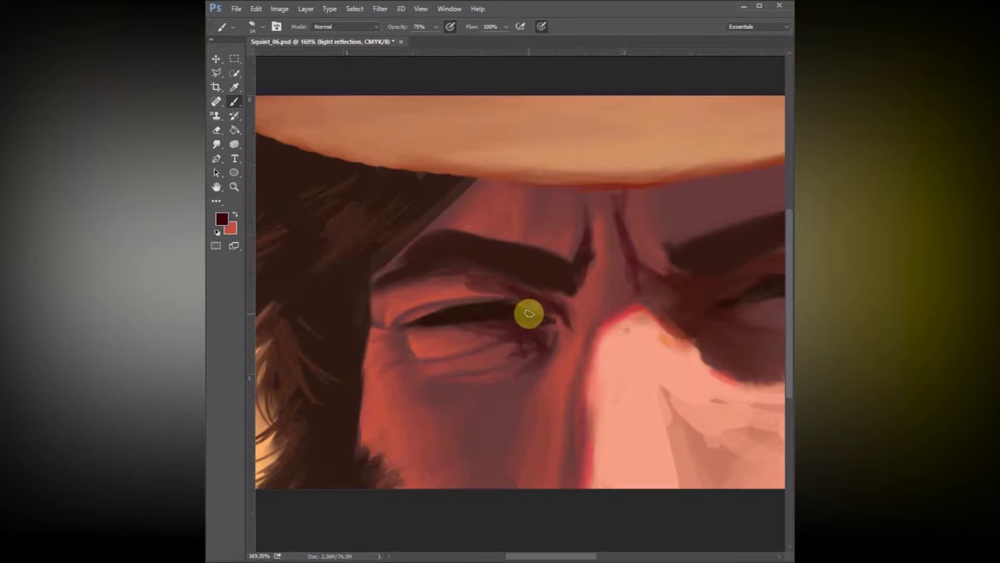
{"action": "left_click_drag", "start_coordinate": [383, 304], "coordinate": [392, 339]}
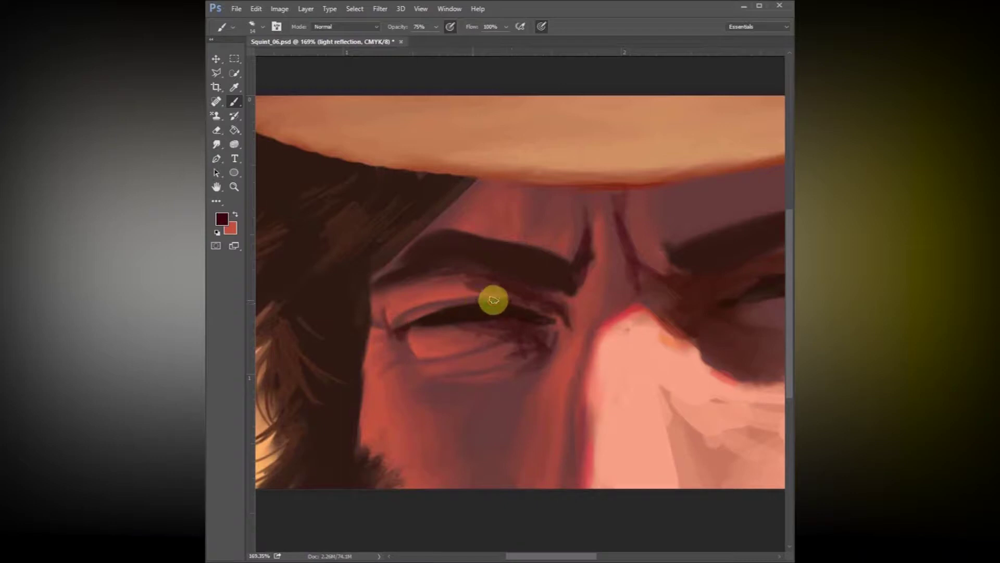
Step: Search Windows for "wacom" and open Wacom Tablet Properties
{"action": "right_click", "coordinate": [488, 288]}
{"action": "left_click", "coordinate": [223, 557]}
{"action": "key", "text": "Escape"}
{"action": "type", "text": "wacom"}
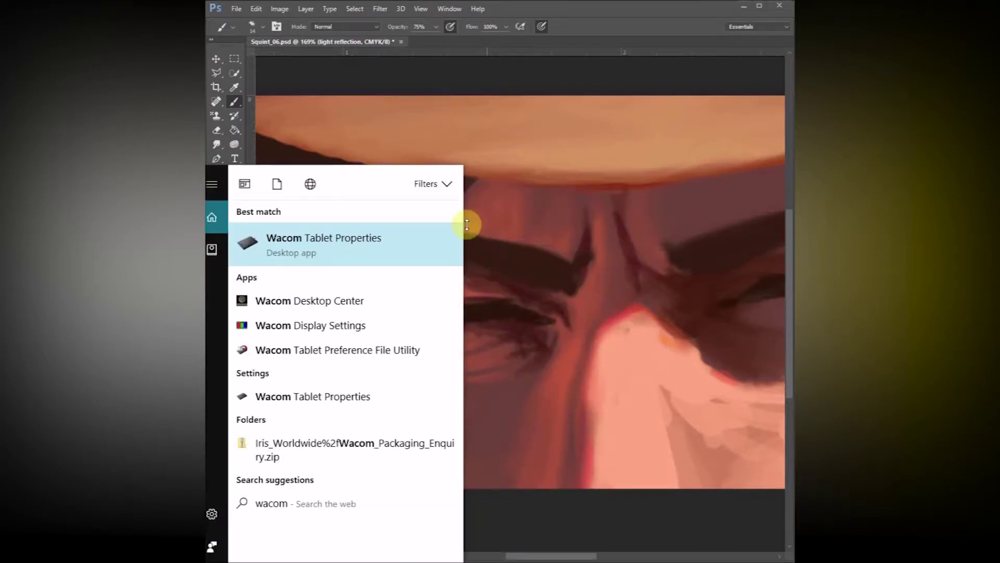
{"action": "left_click", "coordinate": [310, 260]}
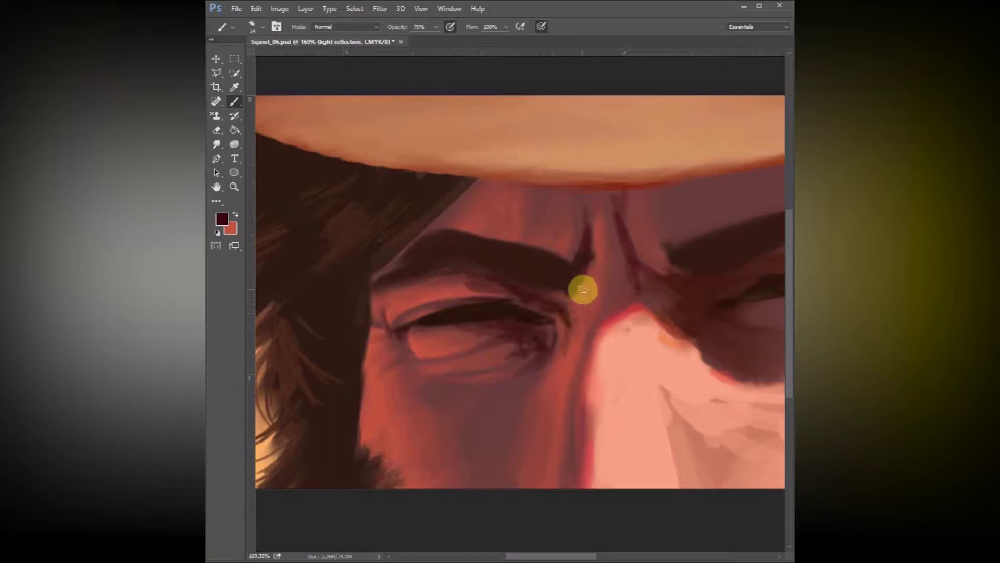
Step: Paint dark maroon shading under the hat brim and wrinkle lines at the left eye's outer corner
{"action": "left_click_drag", "start_coordinate": [537, 190], "coordinate": [557, 192]}
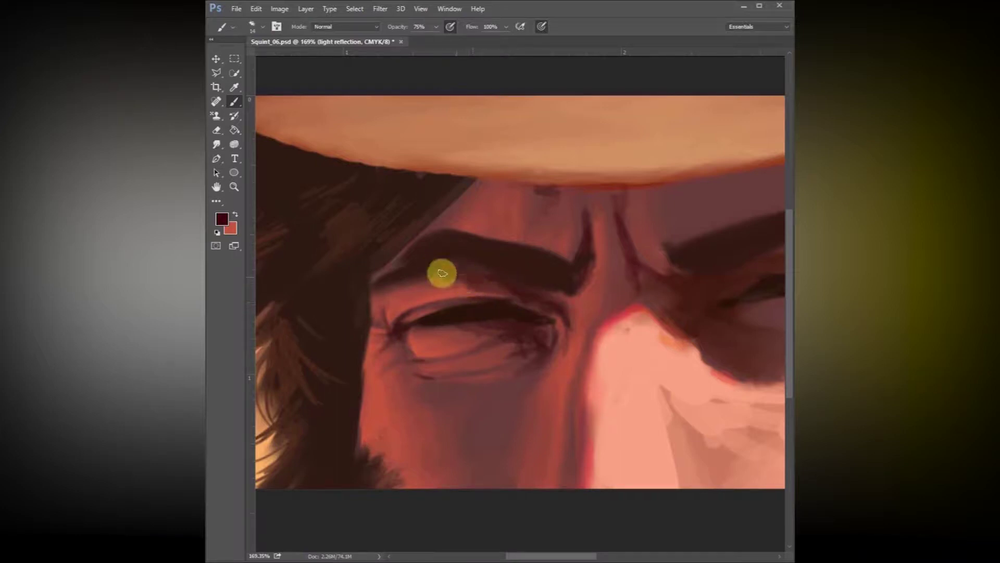
{"action": "left_click_drag", "start_coordinate": [378, 310], "coordinate": [392, 357]}
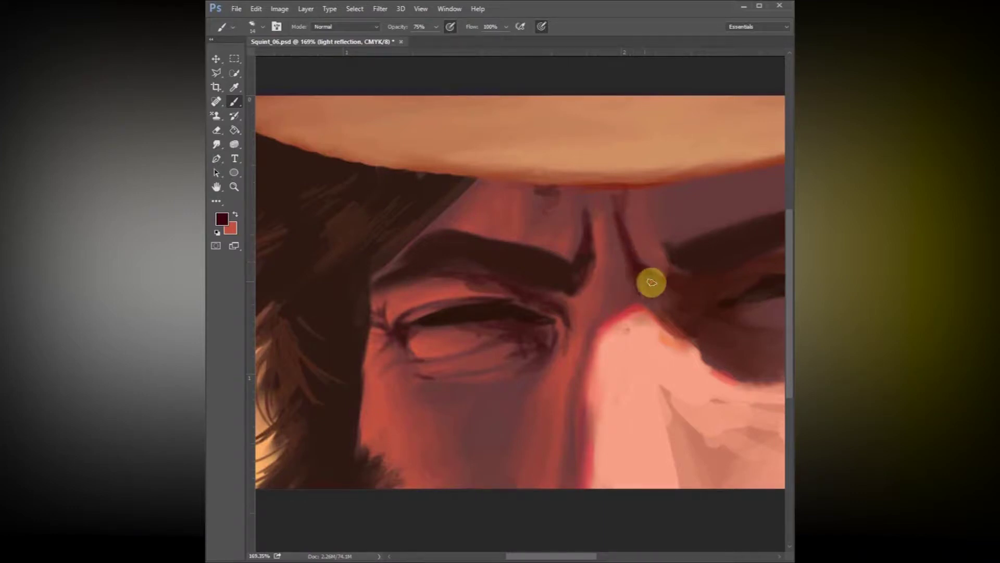
Step: Smudge the dark maroon shadows and creases around the left eye with a 26 px brush
{"action": "key", "text": "r"}
{"action": "right_click", "coordinate": [541, 271]}
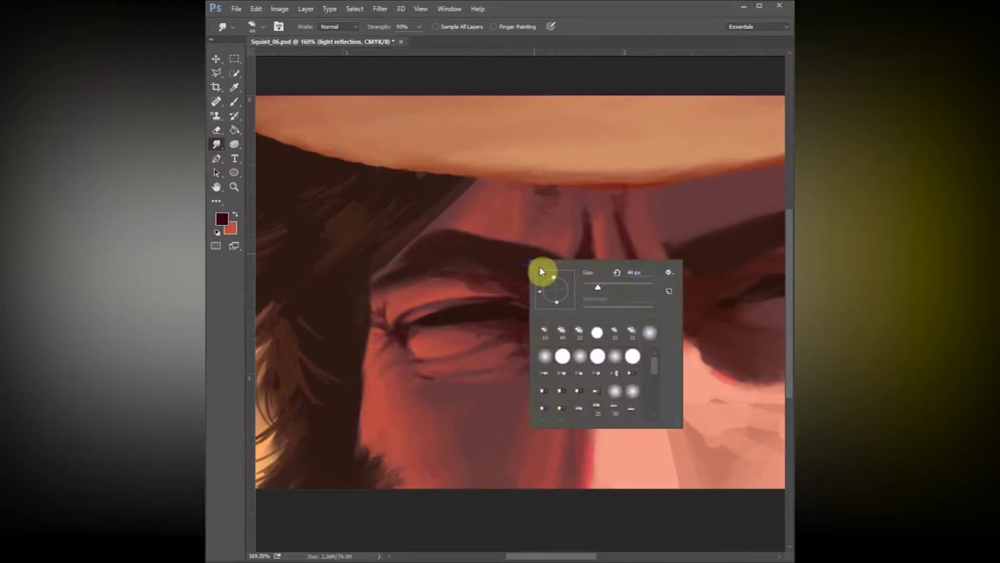
{"action": "mouse_move", "coordinate": [472, 289]}
{"action": "left_mouse_down"}
{"action": "mouse_move", "coordinate": [504, 293]}
{"action": "mouse_move", "coordinate": [460, 293]}
{"action": "mouse_move", "coordinate": [472, 283]}
{"action": "mouse_move", "coordinate": [507, 289]}
{"action": "mouse_move", "coordinate": [479, 283]}
{"action": "left_mouse_up"}
{"action": "left_click_drag", "start_coordinate": [469, 362], "coordinate": [477, 365]}
{"action": "mouse_move", "coordinate": [505, 329]}
{"action": "left_mouse_down"}
{"action": "mouse_move", "coordinate": [455, 337]}
{"action": "mouse_move", "coordinate": [502, 351]}
{"action": "mouse_move", "coordinate": [491, 358]}
{"action": "left_mouse_up"}
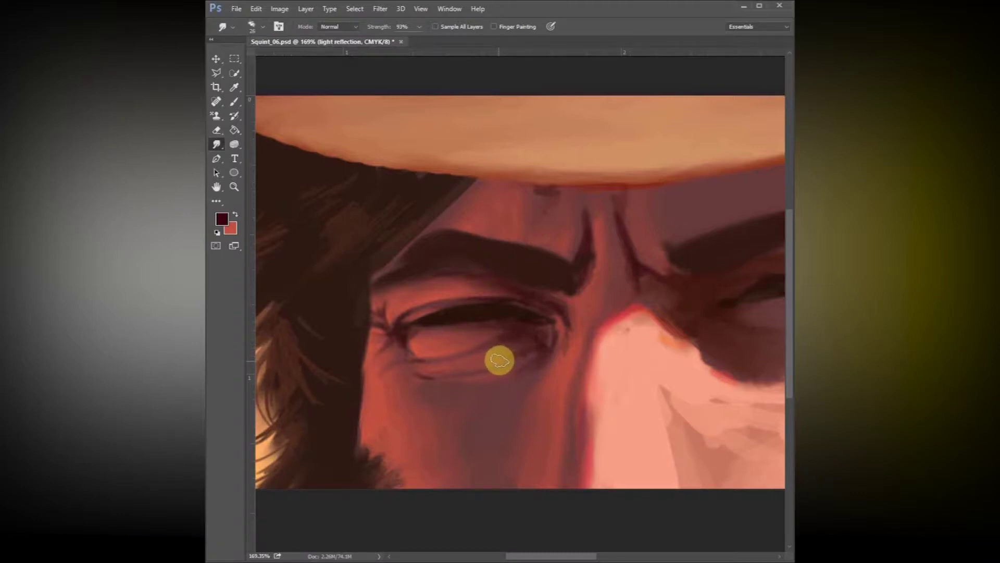
{"action": "left_click_drag", "start_coordinate": [501, 360], "coordinate": [530, 360]}
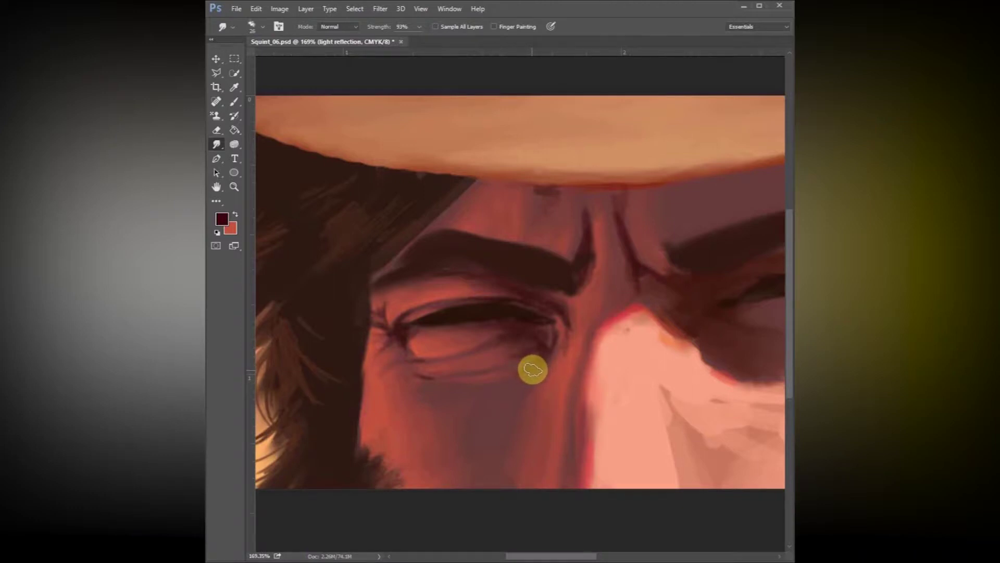
{"action": "mouse_move", "coordinate": [533, 369]}
{"action": "left_mouse_down"}
{"action": "mouse_move", "coordinate": [516, 383]}
{"action": "mouse_move", "coordinate": [515, 354]}
{"action": "mouse_move", "coordinate": [463, 341]}
{"action": "left_mouse_up"}
{"action": "mouse_move", "coordinate": [541, 298]}
{"action": "left_mouse_down"}
{"action": "mouse_move", "coordinate": [379, 322]}
{"action": "mouse_move", "coordinate": [364, 311]}
{"action": "mouse_move", "coordinate": [391, 288]}
{"action": "mouse_move", "coordinate": [391, 307]}
{"action": "mouse_move", "coordinate": [397, 300]}
{"action": "mouse_move", "coordinate": [420, 346]}
{"action": "mouse_move", "coordinate": [368, 358]}
{"action": "mouse_move", "coordinate": [398, 341]}
{"action": "mouse_move", "coordinate": [373, 357]}
{"action": "mouse_move", "coordinate": [401, 352]}
{"action": "mouse_move", "coordinate": [406, 361]}
{"action": "mouse_move", "coordinate": [391, 371]}
{"action": "mouse_move", "coordinate": [415, 379]}
{"action": "mouse_move", "coordinate": [406, 380]}
{"action": "mouse_move", "coordinate": [441, 382]}
{"action": "mouse_move", "coordinate": [407, 363]}
{"action": "mouse_move", "coordinate": [422, 338]}
{"action": "mouse_move", "coordinate": [458, 343]}
{"action": "mouse_move", "coordinate": [436, 324]}
{"action": "mouse_move", "coordinate": [391, 369]}
{"action": "mouse_move", "coordinate": [541, 337]}
{"action": "mouse_move", "coordinate": [467, 354]}
{"action": "mouse_move", "coordinate": [489, 335]}
{"action": "mouse_move", "coordinate": [509, 347]}
{"action": "mouse_move", "coordinate": [515, 330]}
{"action": "mouse_move", "coordinate": [531, 361]}
{"action": "mouse_move", "coordinate": [496, 385]}
{"action": "mouse_move", "coordinate": [537, 367]}
{"action": "mouse_move", "coordinate": [387, 387]}
{"action": "mouse_move", "coordinate": [445, 395]}
{"action": "mouse_move", "coordinate": [435, 385]}
{"action": "mouse_move", "coordinate": [450, 386]}
{"action": "mouse_move", "coordinate": [407, 388]}
{"action": "mouse_move", "coordinate": [435, 383]}
{"action": "mouse_move", "coordinate": [423, 381]}
{"action": "mouse_move", "coordinate": [354, 402]}
{"action": "left_mouse_up"}
Step: Choose a dark red foreground colour and paint shadow strokes beneath the left eye's lower lid
{"action": "left_click", "coordinate": [222, 219]}
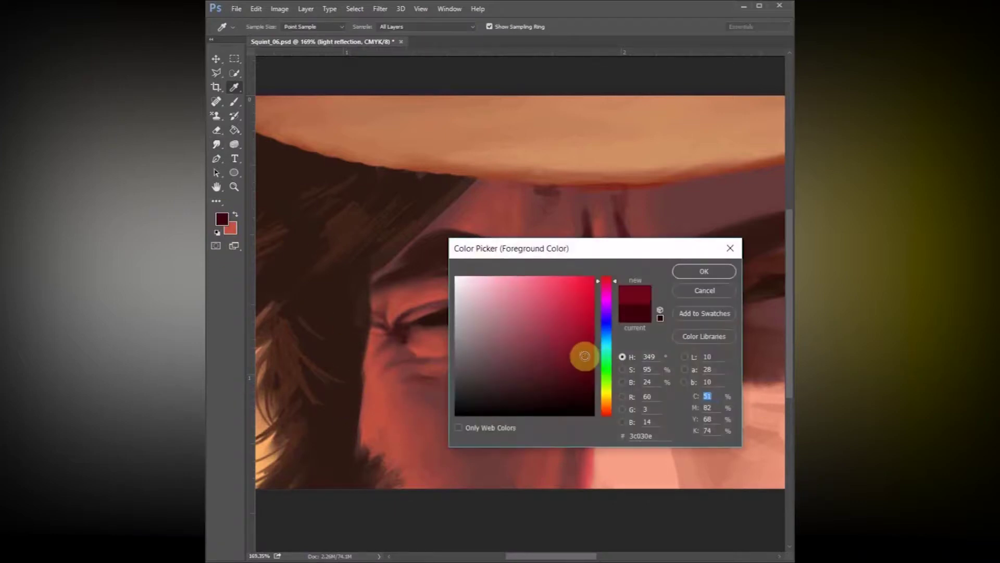
{"action": "key", "text": "Return"}
{"action": "key", "text": "b"}
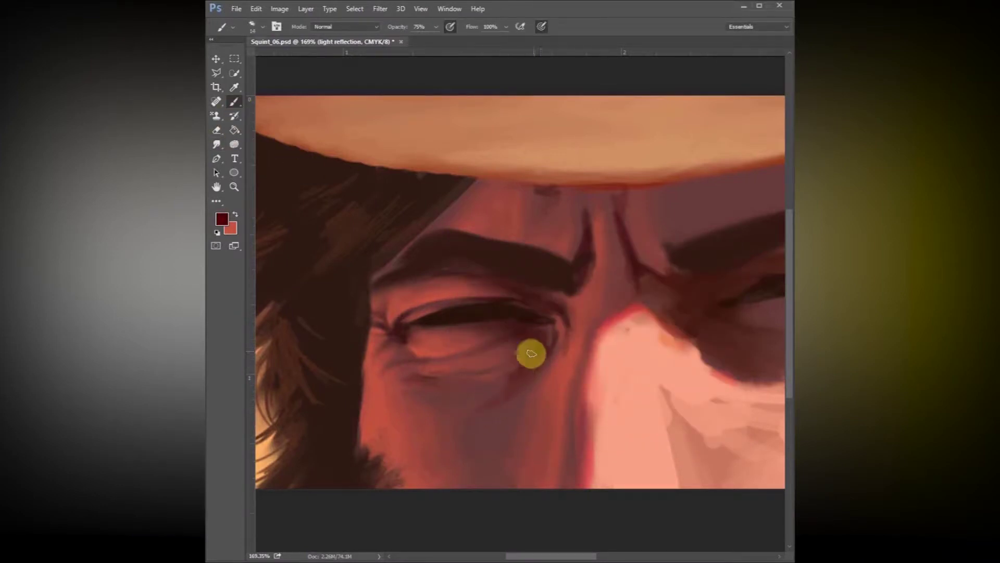
{"action": "left_click_drag", "start_coordinate": [419, 379], "coordinate": [448, 390]}
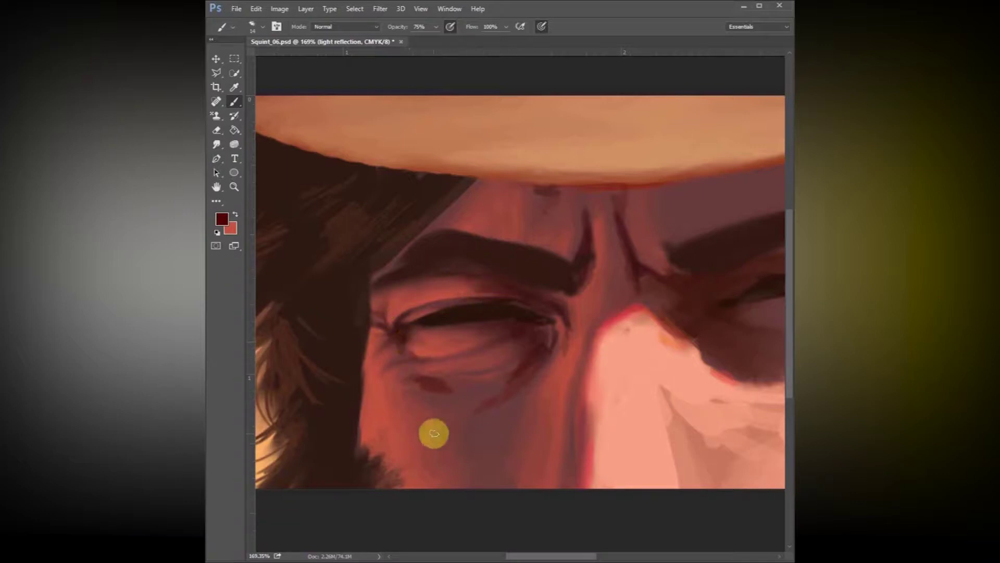
Step: Smudge the frown lines between the brows and the dark red strokes below the left eye
{"action": "key", "text": "r"}
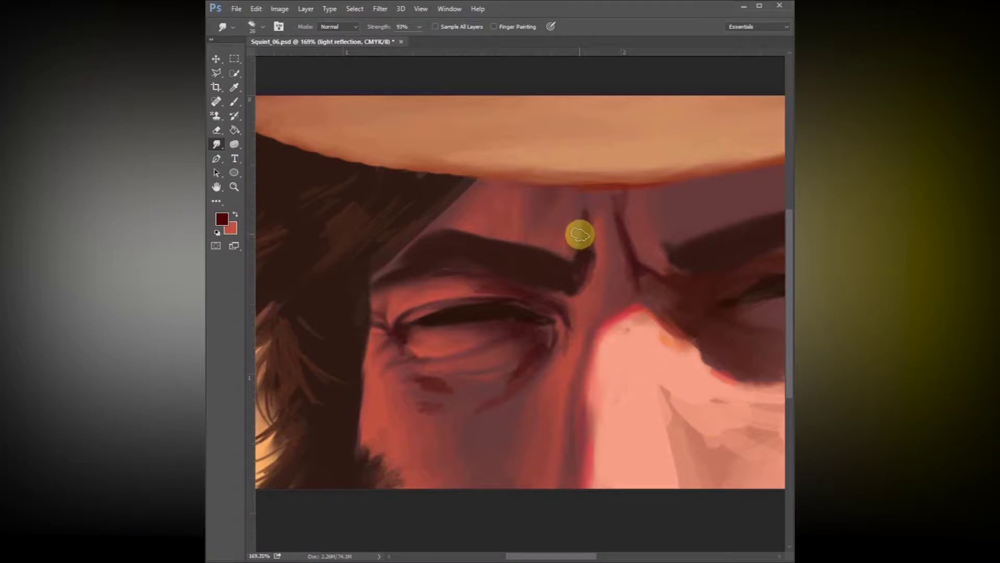
{"action": "left_click_drag", "start_coordinate": [570, 237], "coordinate": [588, 200]}
{"action": "left_click_drag", "start_coordinate": [583, 271], "coordinate": [580, 245]}
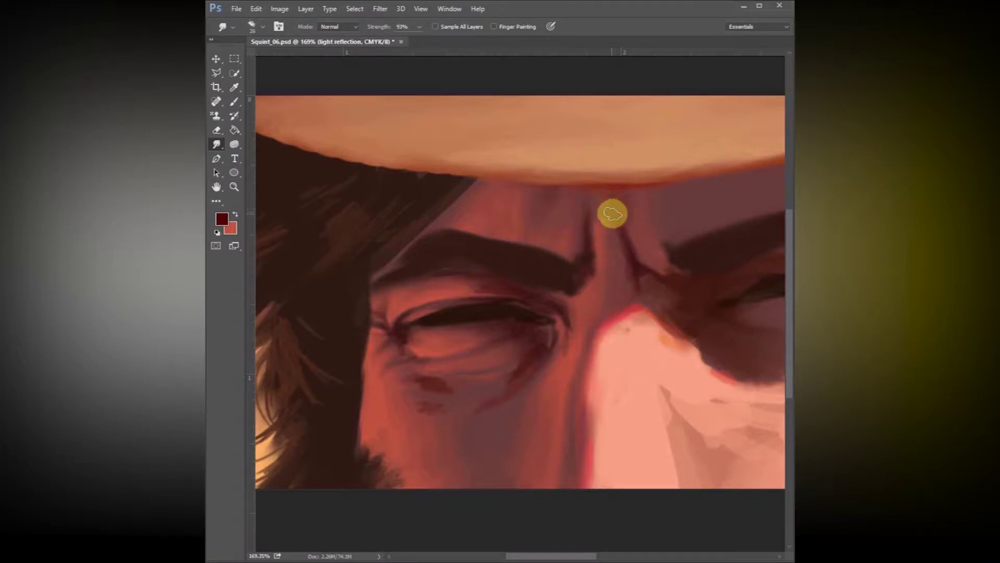
{"action": "mouse_move", "coordinate": [629, 299]}
{"action": "left_mouse_down"}
{"action": "mouse_move", "coordinate": [632, 265]}
{"action": "mouse_move", "coordinate": [607, 206]}
{"action": "mouse_move", "coordinate": [612, 224]}
{"action": "mouse_move", "coordinate": [617, 200]}
{"action": "mouse_move", "coordinate": [643, 279]}
{"action": "mouse_move", "coordinate": [635, 262]}
{"action": "mouse_move", "coordinate": [650, 263]}
{"action": "mouse_move", "coordinate": [639, 257]}
{"action": "mouse_move", "coordinate": [666, 295]}
{"action": "left_mouse_up"}
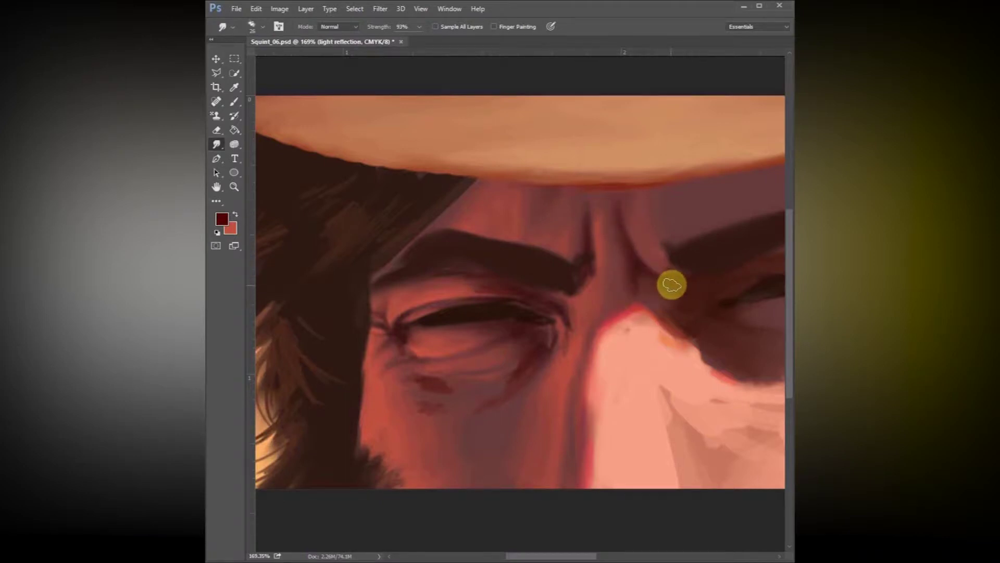
{"action": "mouse_move", "coordinate": [672, 284]}
{"action": "left_mouse_down"}
{"action": "mouse_move", "coordinate": [573, 350]}
{"action": "mouse_move", "coordinate": [661, 299]}
{"action": "left_mouse_up"}
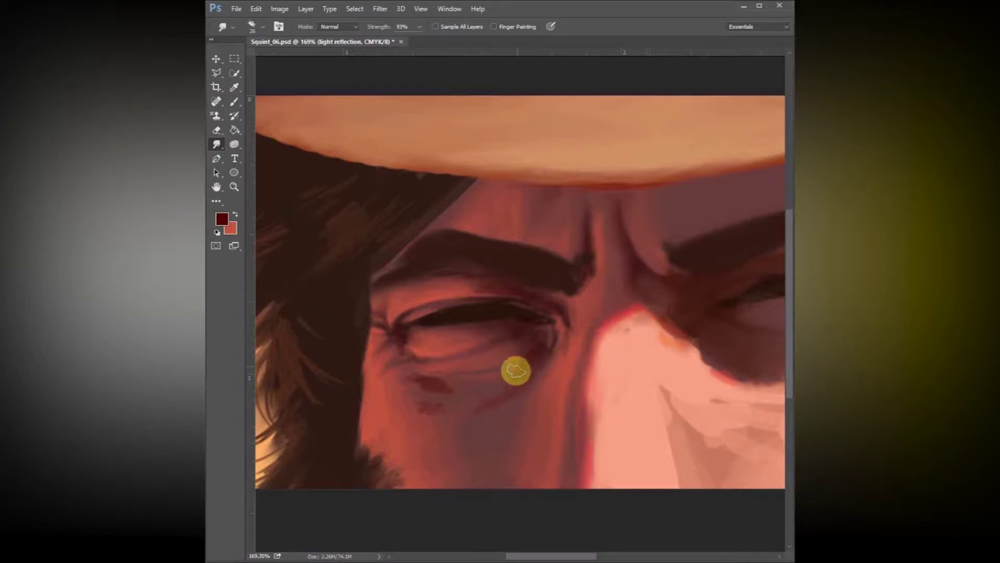
{"action": "mouse_move", "coordinate": [554, 342]}
{"action": "left_mouse_down"}
{"action": "mouse_move", "coordinate": [528, 374]}
{"action": "mouse_move", "coordinate": [524, 408]}
{"action": "mouse_move", "coordinate": [523, 394]}
{"action": "mouse_move", "coordinate": [429, 424]}
{"action": "mouse_move", "coordinate": [407, 411]}
{"action": "mouse_move", "coordinate": [407, 396]}
{"action": "mouse_move", "coordinate": [463, 390]}
{"action": "mouse_move", "coordinate": [422, 382]}
{"action": "mouse_move", "coordinate": [424, 395]}
{"action": "mouse_move", "coordinate": [479, 382]}
{"action": "mouse_move", "coordinate": [399, 372]}
{"action": "mouse_move", "coordinate": [407, 334]}
{"action": "mouse_move", "coordinate": [430, 339]}
{"action": "mouse_move", "coordinate": [393, 374]}
{"action": "mouse_move", "coordinate": [375, 369]}
{"action": "mouse_move", "coordinate": [369, 320]}
{"action": "mouse_move", "coordinate": [402, 405]}
{"action": "left_mouse_up"}
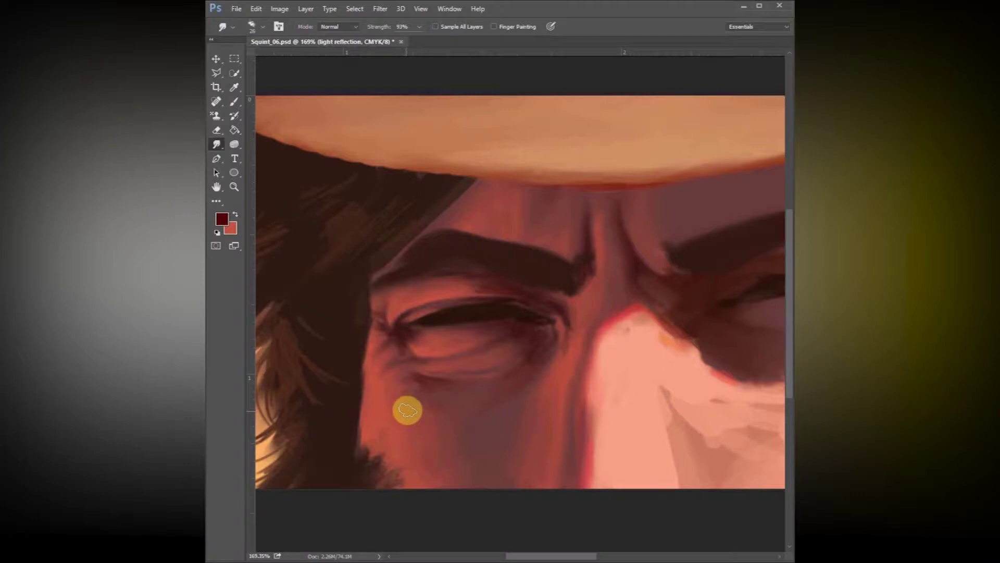
{"action": "mouse_move", "coordinate": [536, 422]}
{"action": "left_mouse_down"}
{"action": "mouse_move", "coordinate": [551, 346]}
{"action": "mouse_move", "coordinate": [557, 389]}
{"action": "mouse_move", "coordinate": [546, 410]}
{"action": "left_mouse_up"}
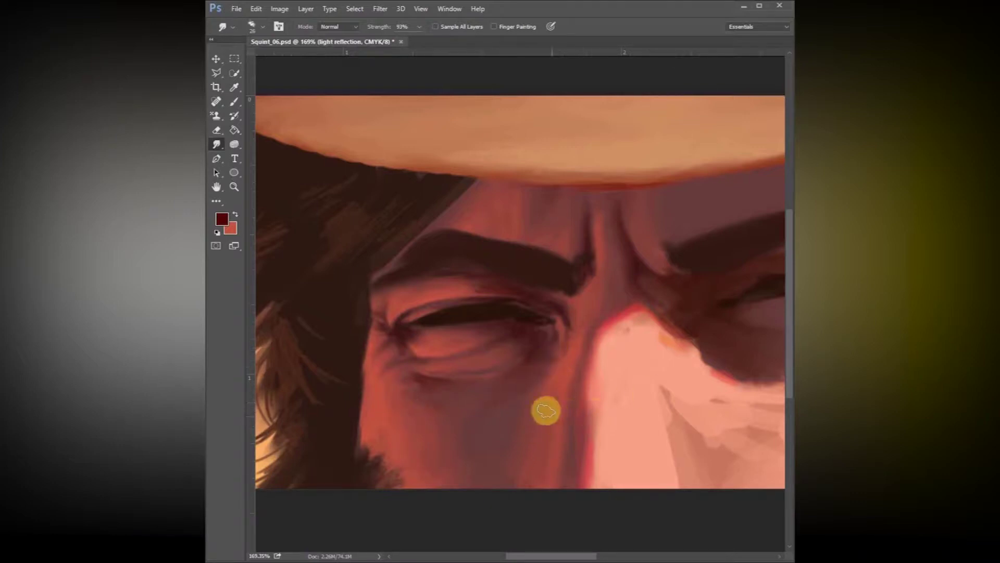
Step: Choose a light orange foreground colour and paint highlights on the left eye's outer corner, its lids and the upper cheek
{"action": "left_click", "coordinate": [234, 214]}
{"action": "left_click", "coordinate": [222, 219]}
{"action": "left_click", "coordinate": [607, 408]}
{"action": "left_click", "coordinate": [532, 278]}
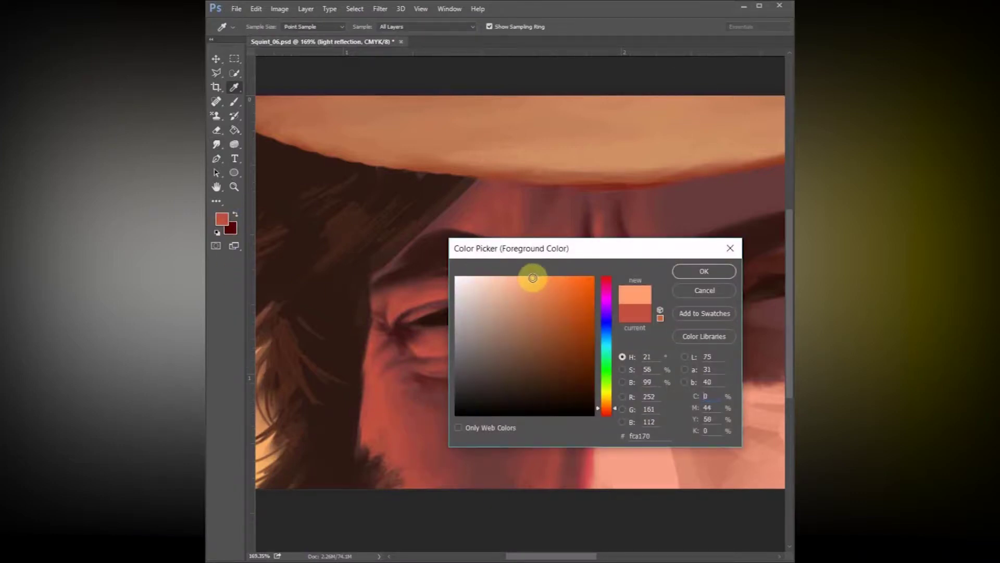
{"action": "left_click", "coordinate": [704, 271]}
{"action": "key", "text": "b"}
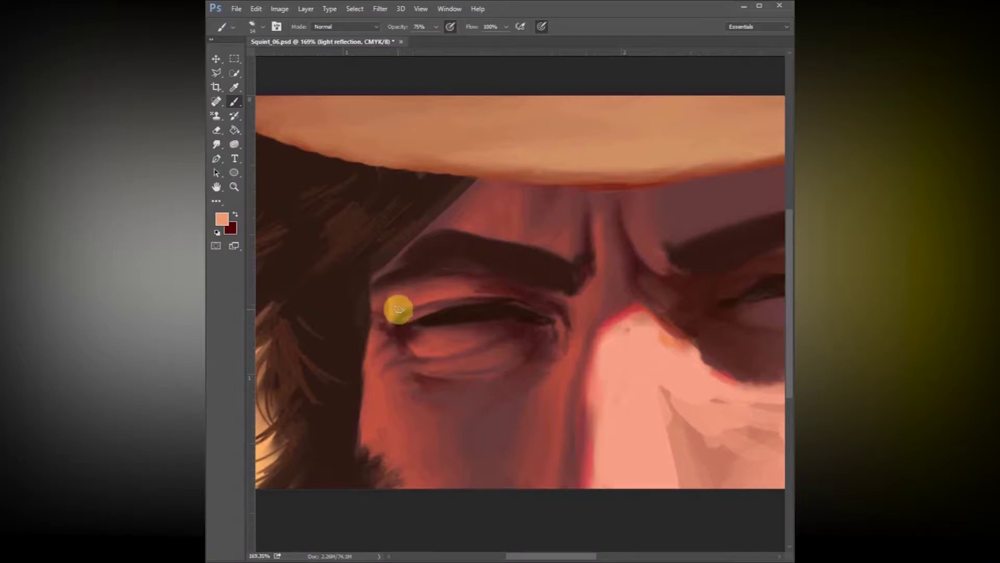
{"action": "mouse_move", "coordinate": [395, 297]}
{"action": "left_mouse_down"}
{"action": "mouse_move", "coordinate": [391, 320]}
{"action": "mouse_move", "coordinate": [376, 306]}
{"action": "mouse_move", "coordinate": [366, 344]}
{"action": "left_mouse_up"}
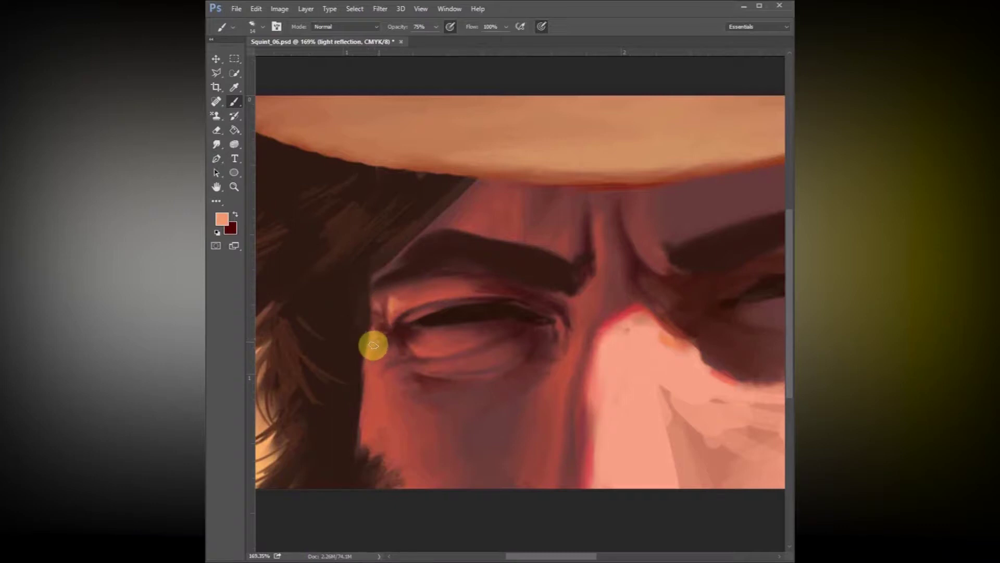
{"action": "mouse_move", "coordinate": [373, 397]}
{"action": "left_mouse_down"}
{"action": "mouse_move", "coordinate": [403, 451]}
{"action": "mouse_move", "coordinate": [397, 404]}
{"action": "mouse_move", "coordinate": [371, 385]}
{"action": "left_mouse_up"}
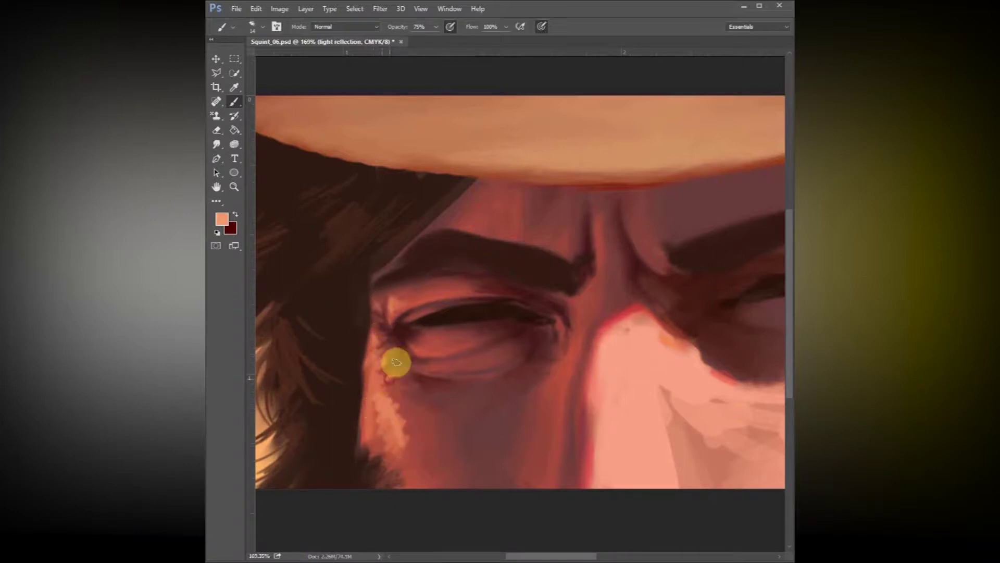
{"action": "left_click_drag", "start_coordinate": [423, 366], "coordinate": [441, 364]}
{"action": "left_click_drag", "start_coordinate": [420, 299], "coordinate": [402, 297]}
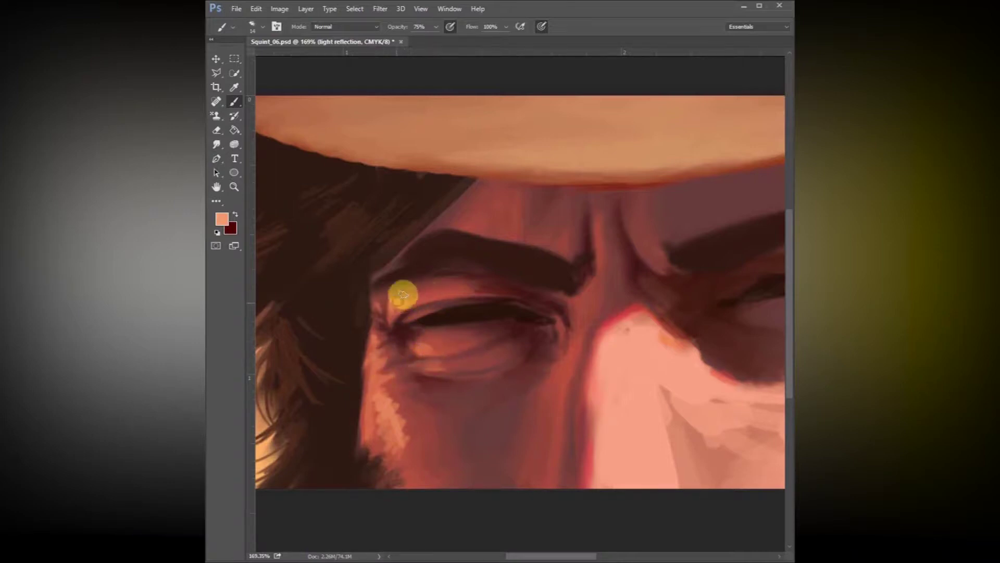
Step: Paint light orange highlights on the forehead above the left brow, the cheek, the side of the nose and between the brows
{"action": "mouse_move", "coordinate": [466, 227]}
{"action": "left_mouse_down"}
{"action": "mouse_move", "coordinate": [506, 236]}
{"action": "mouse_move", "coordinate": [513, 202]}
{"action": "left_mouse_up"}
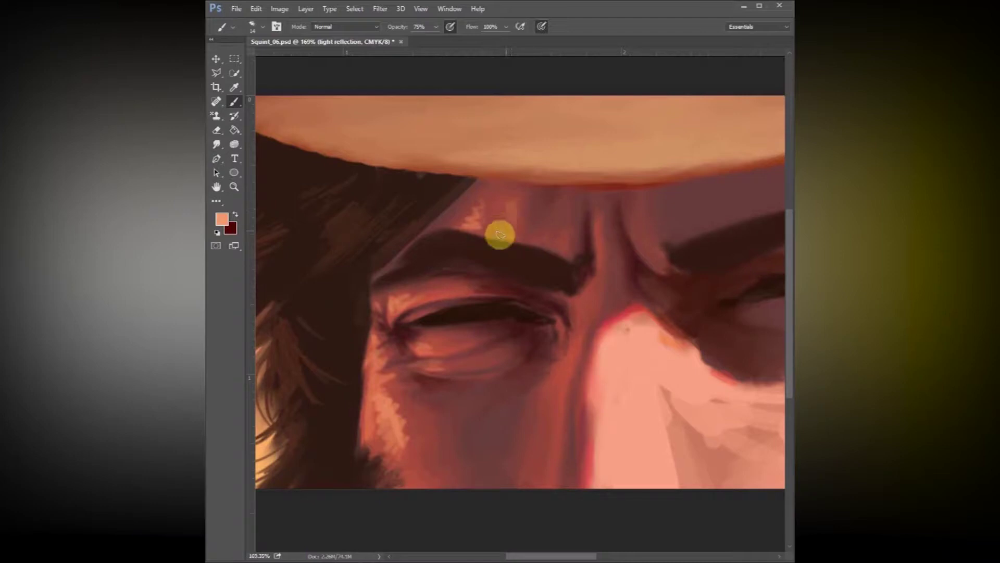
{"action": "left_click_drag", "start_coordinate": [454, 225], "coordinate": [474, 217]}
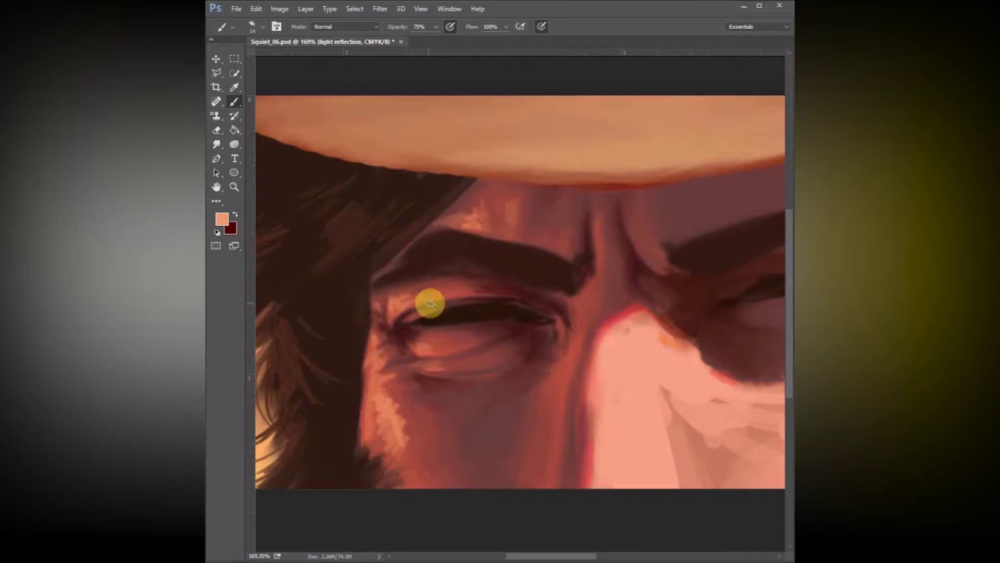
{"action": "mouse_move", "coordinate": [373, 423]}
{"action": "left_mouse_down"}
{"action": "mouse_move", "coordinate": [378, 450]}
{"action": "mouse_move", "coordinate": [403, 456]}
{"action": "mouse_move", "coordinate": [418, 481]}
{"action": "mouse_move", "coordinate": [403, 469]}
{"action": "mouse_move", "coordinate": [405, 420]}
{"action": "left_mouse_up"}
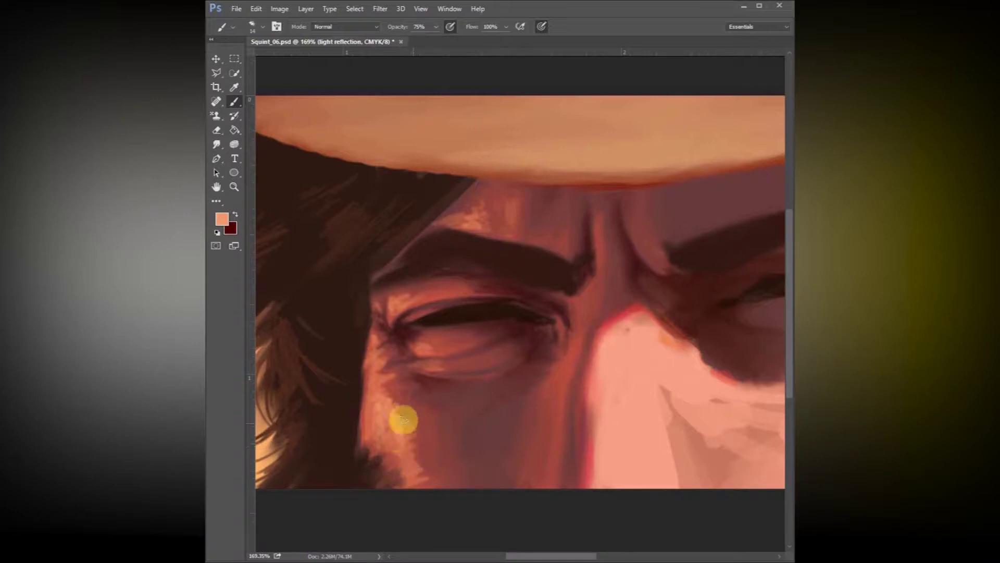
{"action": "left_click_drag", "start_coordinate": [576, 374], "coordinate": [582, 338]}
{"action": "mouse_move", "coordinate": [590, 300]}
{"action": "left_mouse_down"}
{"action": "mouse_move", "coordinate": [608, 277]}
{"action": "mouse_move", "coordinate": [593, 285]}
{"action": "mouse_move", "coordinate": [598, 218]}
{"action": "mouse_move", "coordinate": [580, 264]}
{"action": "mouse_move", "coordinate": [567, 235]}
{"action": "mouse_move", "coordinate": [561, 244]}
{"action": "mouse_move", "coordinate": [509, 234]}
{"action": "mouse_move", "coordinate": [506, 205]}
{"action": "mouse_move", "coordinate": [515, 236]}
{"action": "mouse_move", "coordinate": [485, 229]}
{"action": "mouse_move", "coordinate": [505, 240]}
{"action": "mouse_move", "coordinate": [545, 236]}
{"action": "mouse_move", "coordinate": [545, 340]}
{"action": "mouse_move", "coordinate": [434, 357]}
{"action": "mouse_move", "coordinate": [428, 346]}
{"action": "mouse_move", "coordinate": [446, 339]}
{"action": "mouse_move", "coordinate": [406, 318]}
{"action": "mouse_move", "coordinate": [418, 315]}
{"action": "mouse_move", "coordinate": [388, 336]}
{"action": "mouse_move", "coordinate": [393, 375]}
{"action": "mouse_move", "coordinate": [451, 387]}
{"action": "mouse_move", "coordinate": [422, 486]}
{"action": "mouse_move", "coordinate": [402, 470]}
{"action": "mouse_move", "coordinate": [381, 423]}
{"action": "mouse_move", "coordinate": [371, 422]}
{"action": "mouse_move", "coordinate": [527, 342]}
{"action": "mouse_move", "coordinate": [454, 296]}
{"action": "mouse_move", "coordinate": [385, 295]}
{"action": "mouse_move", "coordinate": [436, 232]}
{"action": "mouse_move", "coordinate": [371, 309]}
{"action": "mouse_move", "coordinate": [484, 193]}
{"action": "left_mouse_up"}
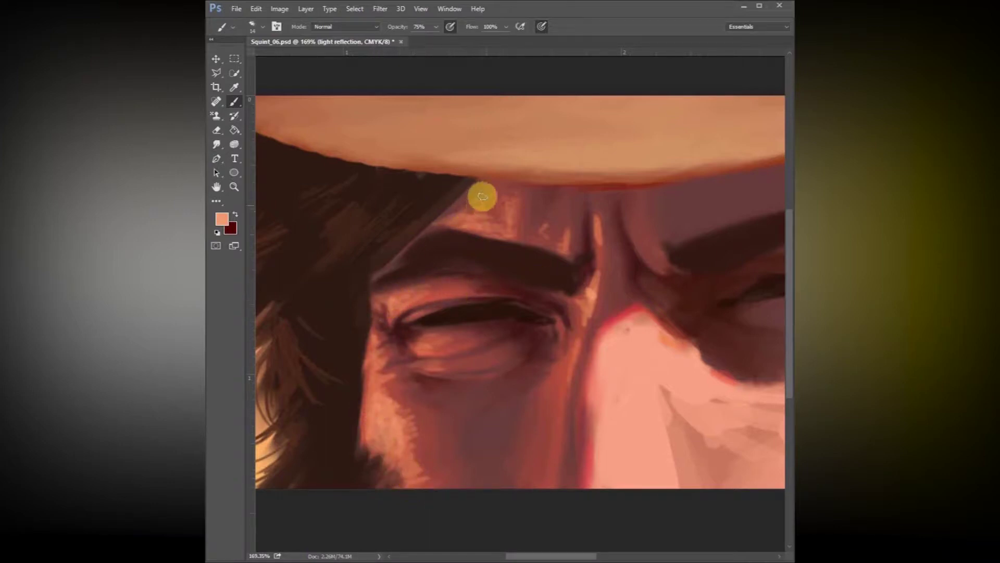
Step: Smudge the forehead highlights and brush more light orange onto the nose bridge and the left eye's outer corner
{"action": "left_click", "coordinate": [216, 145]}
{"action": "mouse_move", "coordinate": [493, 230]}
{"action": "left_mouse_down"}
{"action": "mouse_move", "coordinate": [521, 196]}
{"action": "mouse_move", "coordinate": [477, 231]}
{"action": "mouse_move", "coordinate": [469, 200]}
{"action": "mouse_move", "coordinate": [450, 210]}
{"action": "mouse_move", "coordinate": [459, 227]}
{"action": "mouse_move", "coordinate": [491, 197]}
{"action": "mouse_move", "coordinate": [497, 234]}
{"action": "mouse_move", "coordinate": [490, 213]}
{"action": "mouse_move", "coordinate": [545, 171]}
{"action": "mouse_move", "coordinate": [541, 244]}
{"action": "mouse_move", "coordinate": [563, 230]}
{"action": "mouse_move", "coordinate": [576, 247]}
{"action": "mouse_move", "coordinate": [561, 212]}
{"action": "mouse_move", "coordinate": [602, 239]}
{"action": "mouse_move", "coordinate": [605, 206]}
{"action": "mouse_move", "coordinate": [591, 320]}
{"action": "mouse_move", "coordinate": [587, 232]}
{"action": "left_mouse_up"}
{"action": "key", "text": "b"}
{"action": "left_click", "coordinate": [473, 224]}
{"action": "mouse_move", "coordinate": [602, 270]}
{"action": "left_mouse_down"}
{"action": "mouse_move", "coordinate": [597, 215]}
{"action": "mouse_move", "coordinate": [598, 285]}
{"action": "mouse_move", "coordinate": [586, 321]}
{"action": "left_mouse_up"}
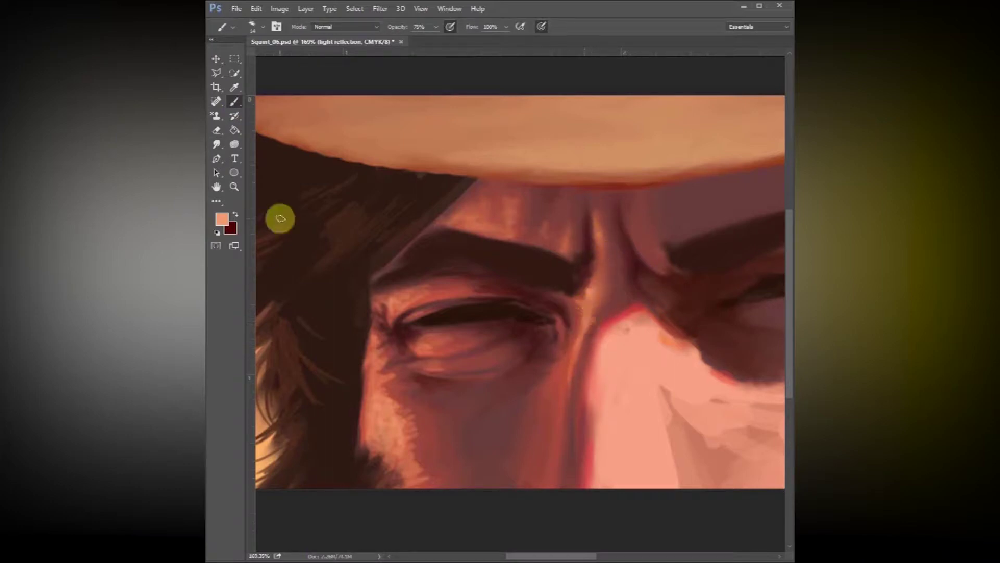
{"action": "mouse_move", "coordinate": [394, 312]}
{"action": "left_mouse_down"}
{"action": "mouse_move", "coordinate": [402, 290]}
{"action": "mouse_move", "coordinate": [418, 351]}
{"action": "mouse_move", "coordinate": [423, 333]}
{"action": "left_mouse_up"}
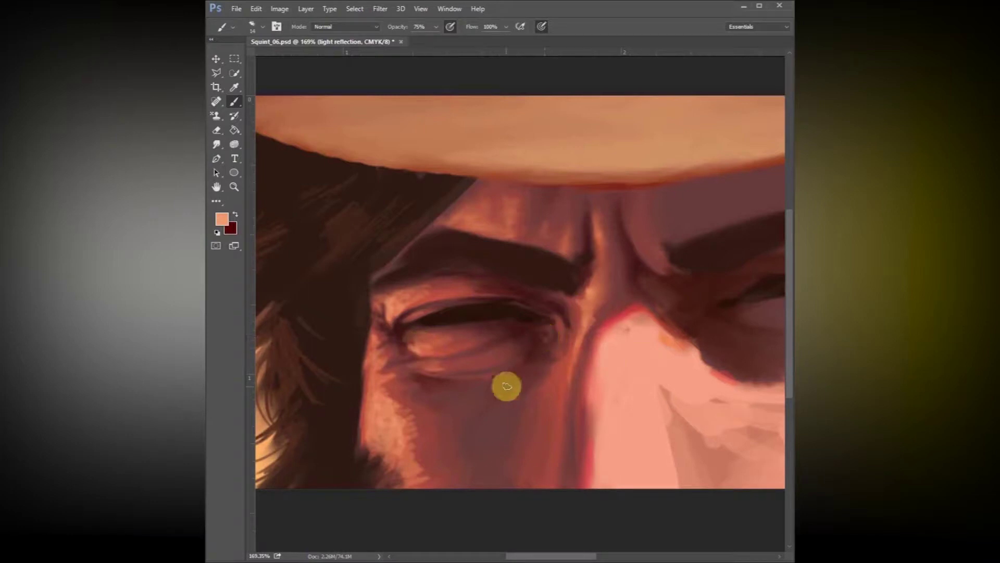
Step: Smudge the light orange highlights on the left eye's lower lid, its outer corner and the cheek
{"action": "left_click", "coordinate": [216, 144]}
{"action": "mouse_move", "coordinate": [407, 342]}
{"action": "left_mouse_down"}
{"action": "mouse_move", "coordinate": [448, 367]}
{"action": "mouse_move", "coordinate": [411, 471]}
{"action": "mouse_move", "coordinate": [436, 477]}
{"action": "mouse_move", "coordinate": [412, 406]}
{"action": "mouse_move", "coordinate": [387, 399]}
{"action": "mouse_move", "coordinate": [391, 412]}
{"action": "mouse_move", "coordinate": [370, 434]}
{"action": "mouse_move", "coordinate": [363, 367]}
{"action": "mouse_move", "coordinate": [364, 400]}
{"action": "mouse_move", "coordinate": [353, 370]}
{"action": "mouse_move", "coordinate": [379, 382]}
{"action": "mouse_move", "coordinate": [380, 360]}
{"action": "mouse_move", "coordinate": [384, 380]}
{"action": "mouse_move", "coordinate": [376, 376]}
{"action": "mouse_move", "coordinate": [395, 364]}
{"action": "mouse_move", "coordinate": [373, 381]}
{"action": "mouse_move", "coordinate": [356, 428]}
{"action": "left_mouse_up"}
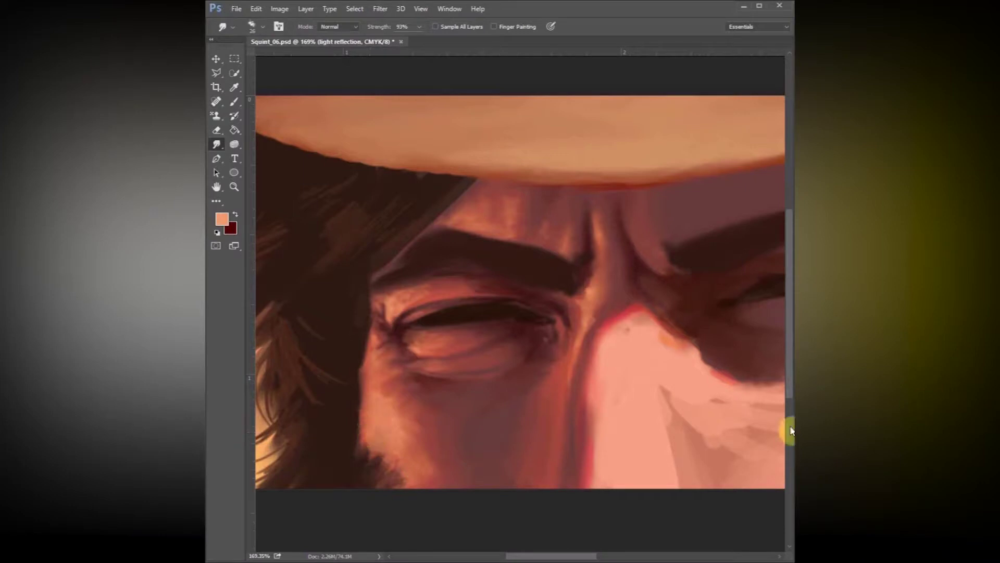
{"action": "left_click", "coordinate": [444, 10]}
{"action": "left_click", "coordinate": [486, 208]}
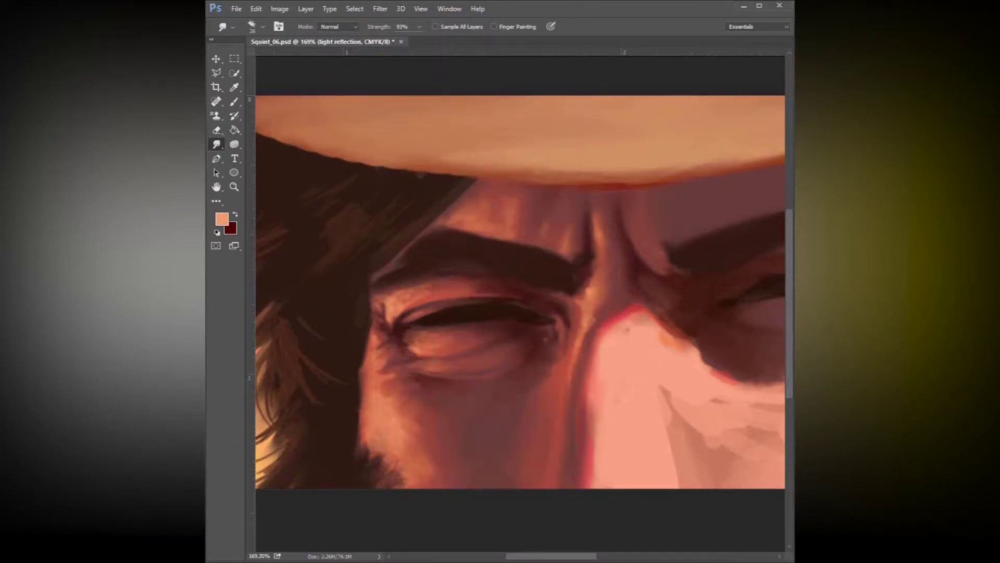
{"action": "left_click", "coordinate": [236, 103]}
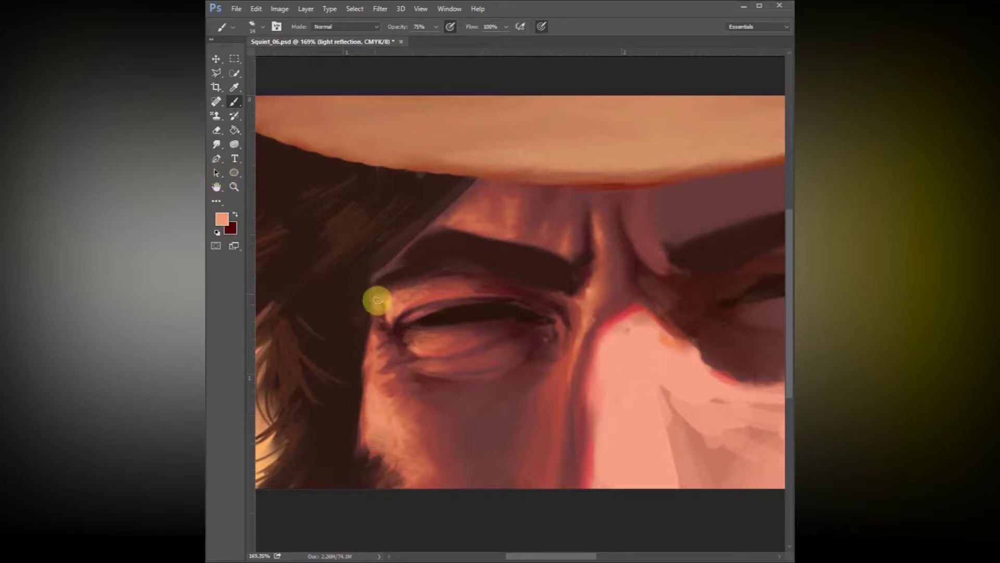
{"action": "key", "text": "r"}
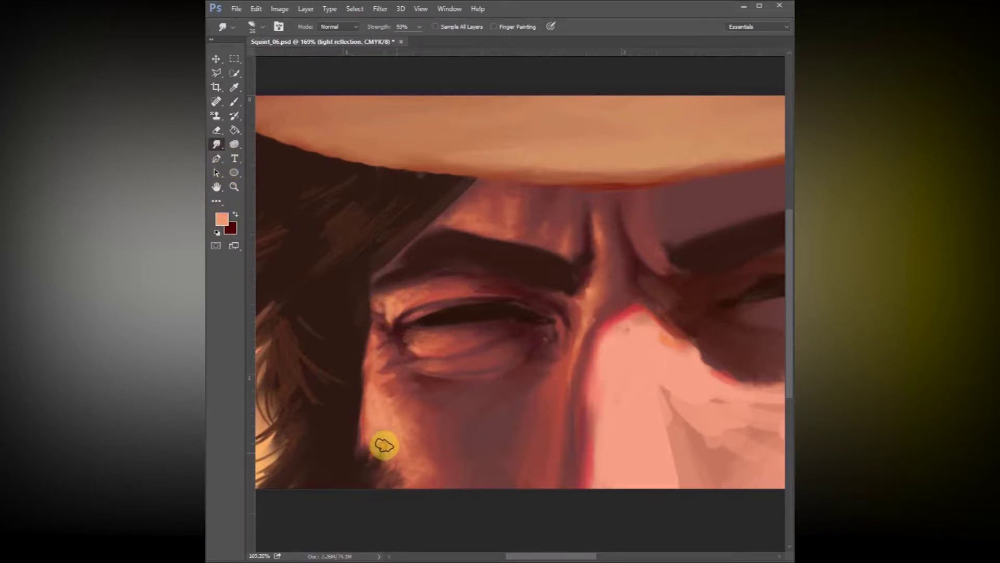
{"action": "mouse_move", "coordinate": [379, 415]}
{"action": "left_mouse_down"}
{"action": "mouse_move", "coordinate": [368, 381]}
{"action": "mouse_move", "coordinate": [359, 442]}
{"action": "mouse_move", "coordinate": [401, 457]}
{"action": "mouse_move", "coordinate": [408, 481]}
{"action": "mouse_move", "coordinate": [436, 480]}
{"action": "mouse_move", "coordinate": [464, 455]}
{"action": "mouse_move", "coordinate": [416, 465]}
{"action": "mouse_move", "coordinate": [436, 456]}
{"action": "mouse_move", "coordinate": [423, 453]}
{"action": "mouse_move", "coordinate": [474, 496]}
{"action": "left_mouse_up"}
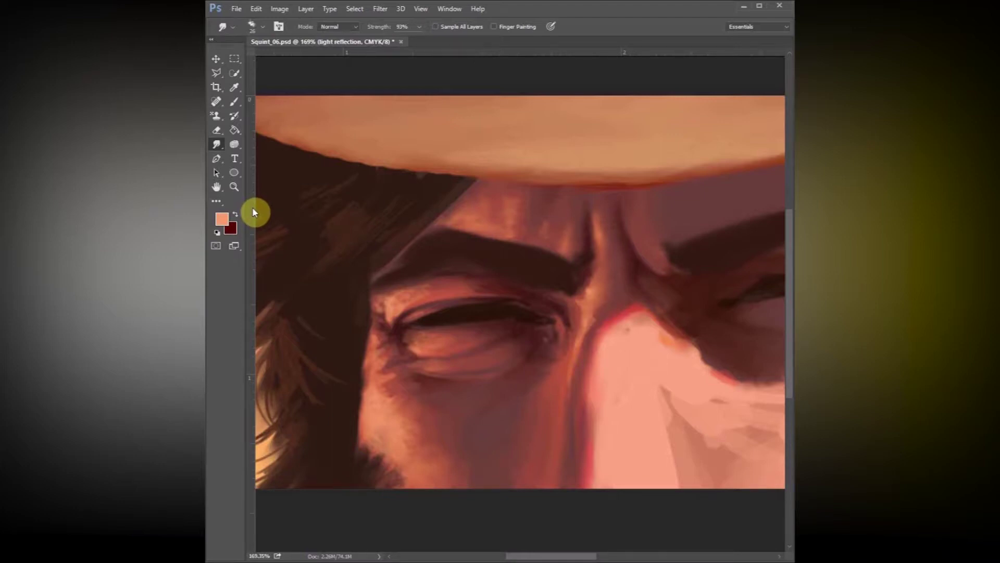
Step: Paint light orange accents on the left lower lid and beside the right frown line, and smudge them along the nose bridge
{"action": "key", "text": "b"}
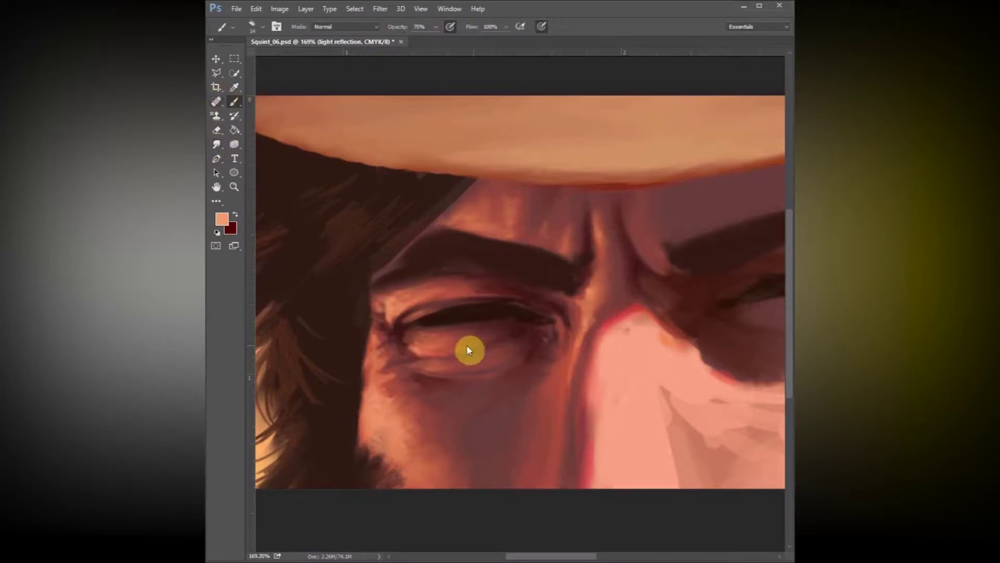
{"action": "left_click_drag", "start_coordinate": [416, 354], "coordinate": [436, 360]}
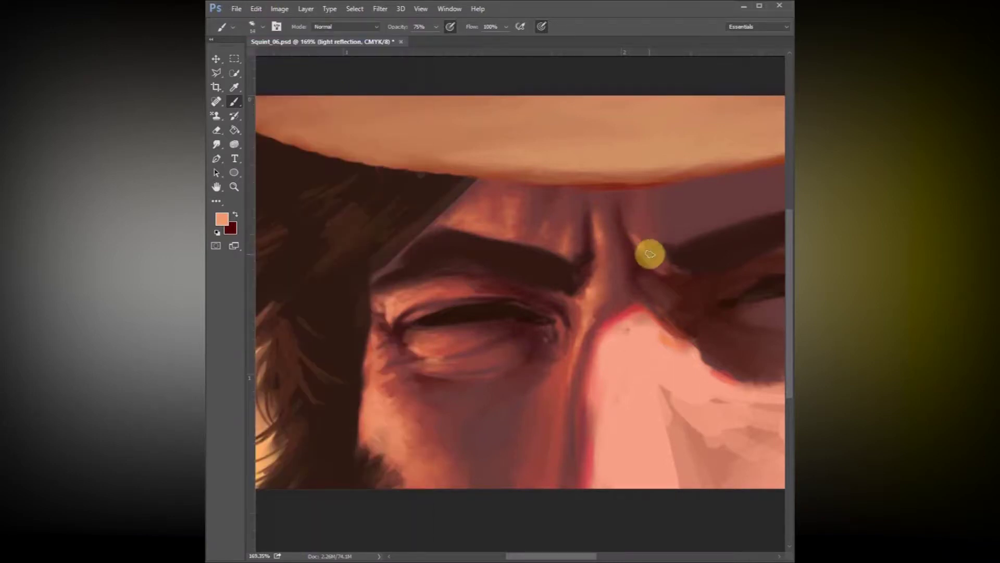
{"action": "left_click", "coordinate": [217, 144]}
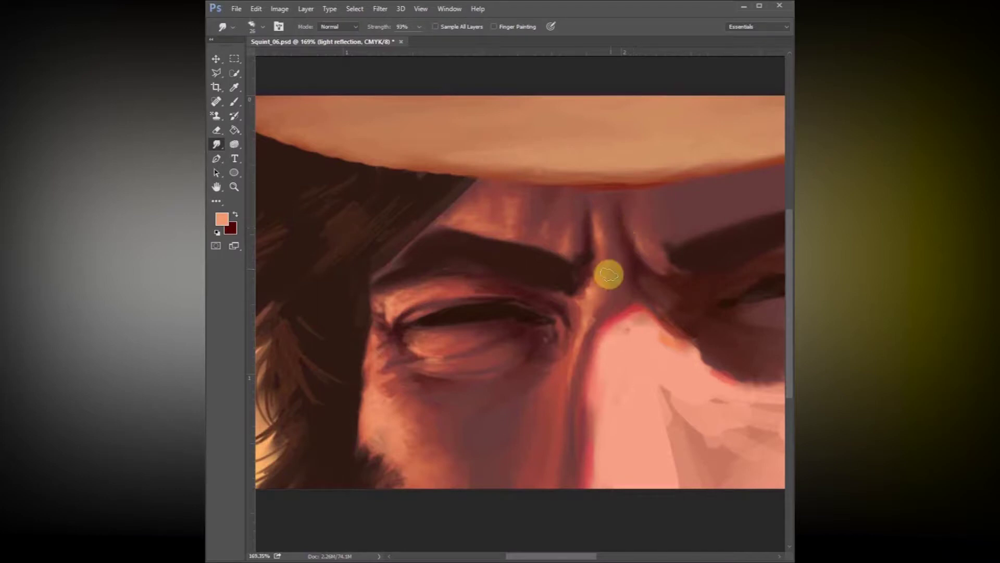
{"action": "left_click_drag", "start_coordinate": [597, 319], "coordinate": [574, 378]}
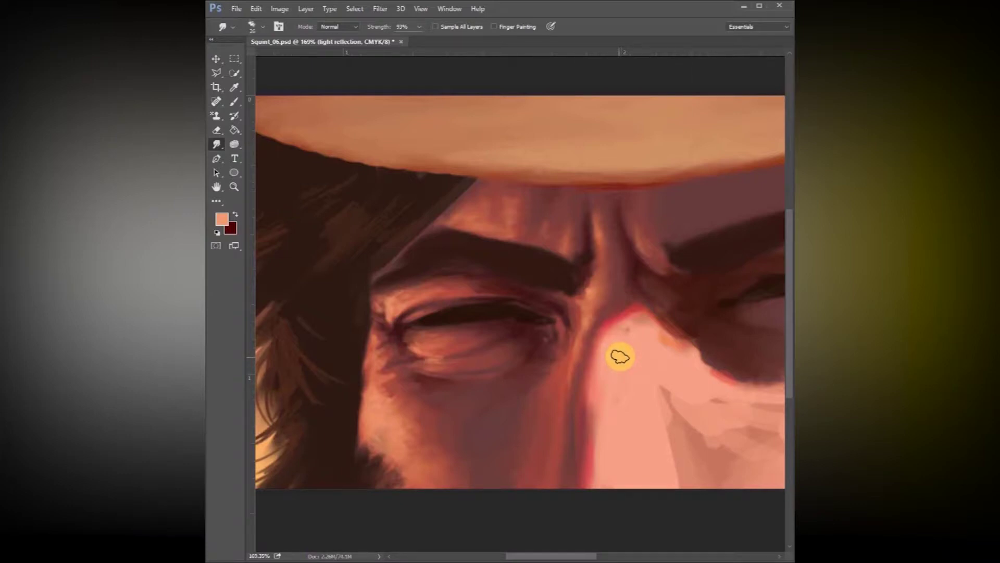
{"action": "left_click_drag", "start_coordinate": [565, 556], "coordinate": [563, 556]}
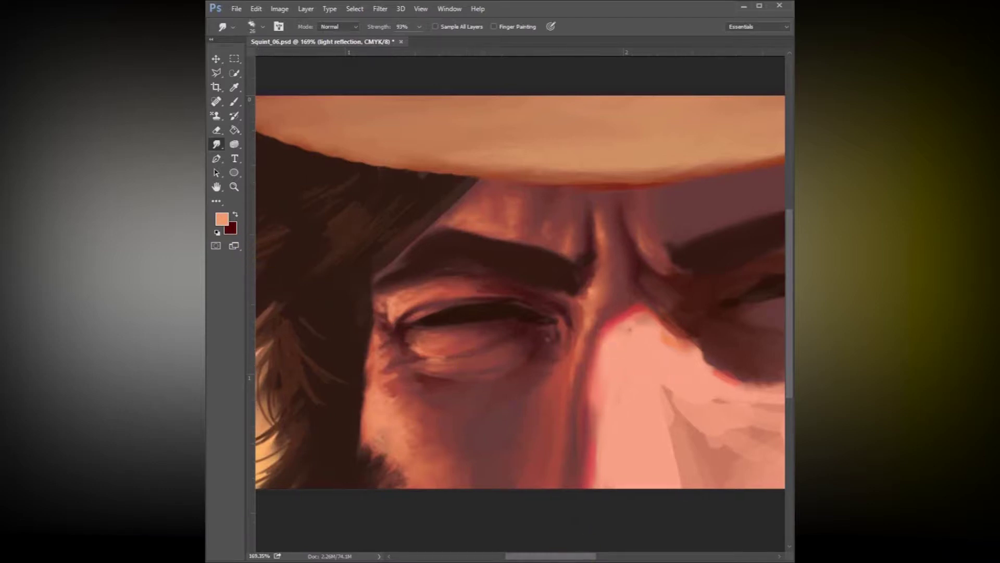
Step: Switch to the brows layer and smudge the inner end of the left eyebrow into the skin
{"action": "key", "text": "alt+["}
{"action": "left_click_drag", "start_coordinate": [586, 253], "coordinate": [562, 259]}
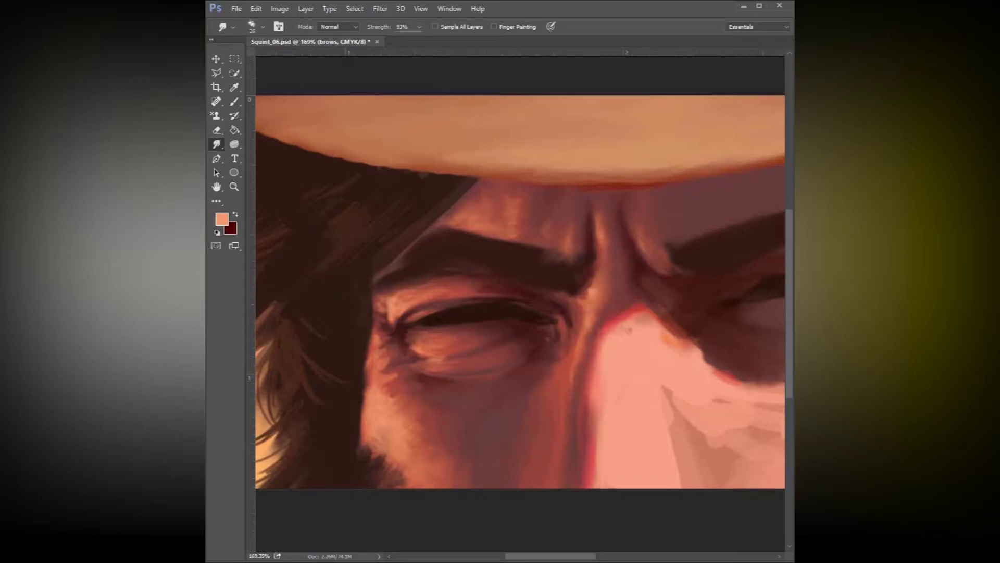
{"action": "left_click", "coordinate": [580, 392]}
{"action": "left_click_drag", "start_coordinate": [498, 455], "coordinate": [517, 468]}
Step: Sample a muted reddish brown, brush it onto the cheek below the left eye, and smudge the strokes into the skin
{"action": "left_click", "coordinate": [235, 87]}
{"action": "left_click", "coordinate": [645, 224]}
{"action": "key", "text": "b"}
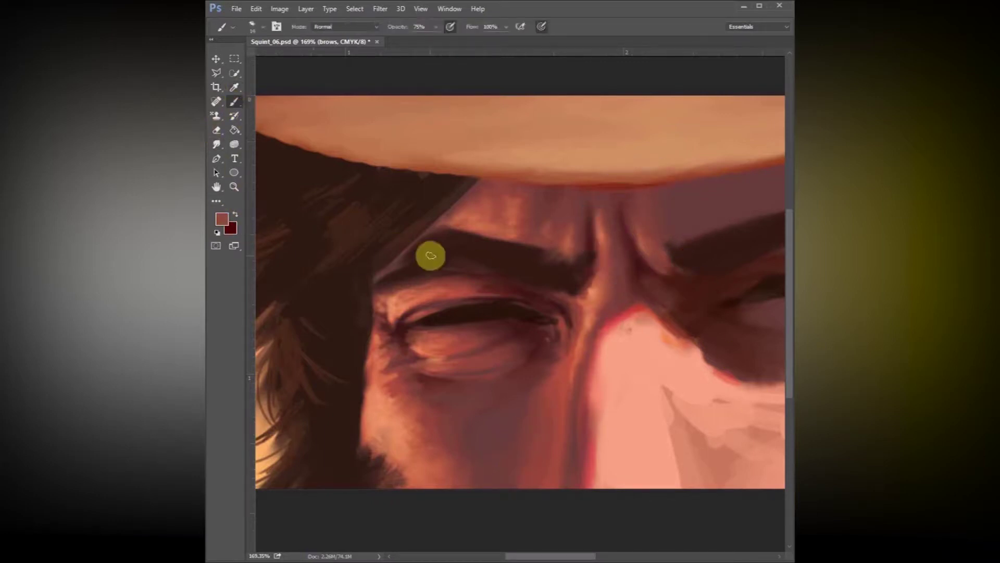
{"action": "left_click_drag", "start_coordinate": [532, 402], "coordinate": [505, 434]}
{"action": "mouse_move", "coordinate": [388, 395]}
{"action": "left_mouse_down"}
{"action": "mouse_move", "coordinate": [433, 399]}
{"action": "mouse_move", "coordinate": [469, 480]}
{"action": "mouse_move", "coordinate": [452, 423]}
{"action": "left_mouse_up"}
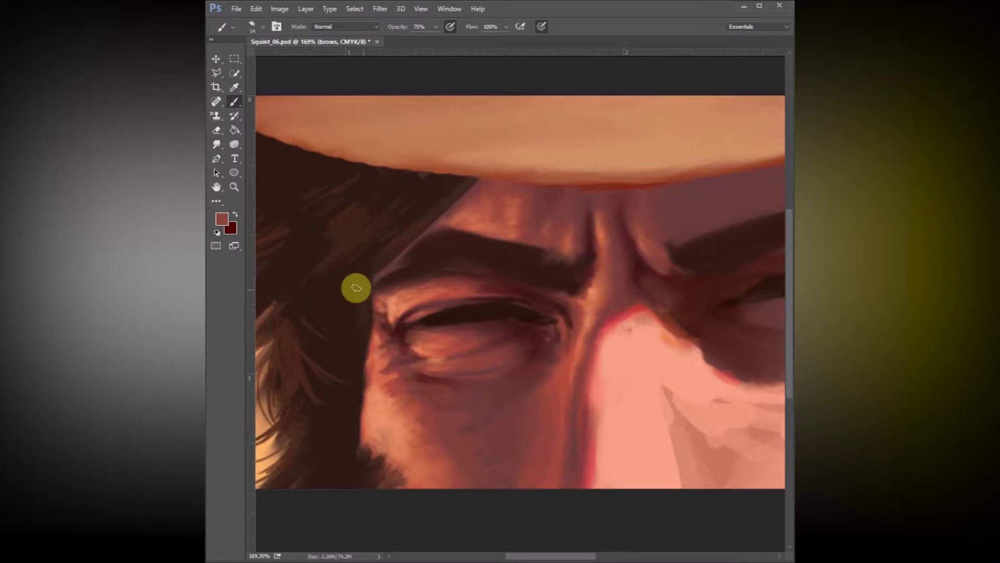
{"action": "left_click", "coordinate": [216, 145]}
{"action": "mouse_move", "coordinate": [507, 438]}
{"action": "left_mouse_down"}
{"action": "mouse_move", "coordinate": [512, 411]}
{"action": "mouse_move", "coordinate": [455, 434]}
{"action": "mouse_move", "coordinate": [474, 418]}
{"action": "mouse_move", "coordinate": [464, 433]}
{"action": "mouse_move", "coordinate": [451, 419]}
{"action": "mouse_move", "coordinate": [473, 401]}
{"action": "mouse_move", "coordinate": [441, 407]}
{"action": "mouse_move", "coordinate": [449, 417]}
{"action": "mouse_move", "coordinate": [471, 404]}
{"action": "mouse_move", "coordinate": [439, 400]}
{"action": "mouse_move", "coordinate": [518, 475]}
{"action": "mouse_move", "coordinate": [501, 478]}
{"action": "mouse_move", "coordinate": [549, 405]}
{"action": "left_mouse_up"}
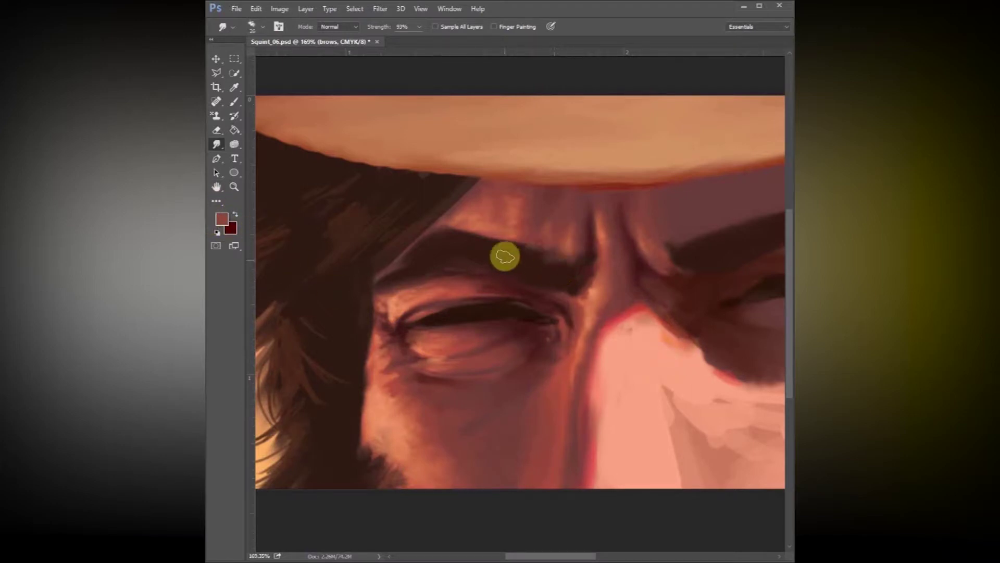
Step: Smudge the left eyebrow's edges into the surrounding skin with a 14 px smudge brush, lowering the strength to 79%
{"action": "right_click", "coordinate": [509, 234]}
{"action": "left_click_drag", "start_coordinate": [637, 344], "coordinate": [638, 362]}
{"action": "left_click", "coordinate": [574, 336]}
{"action": "mouse_move", "coordinate": [455, 224]}
{"action": "left_mouse_down"}
{"action": "mouse_move", "coordinate": [484, 236]}
{"action": "mouse_move", "coordinate": [472, 228]}
{"action": "left_mouse_up"}
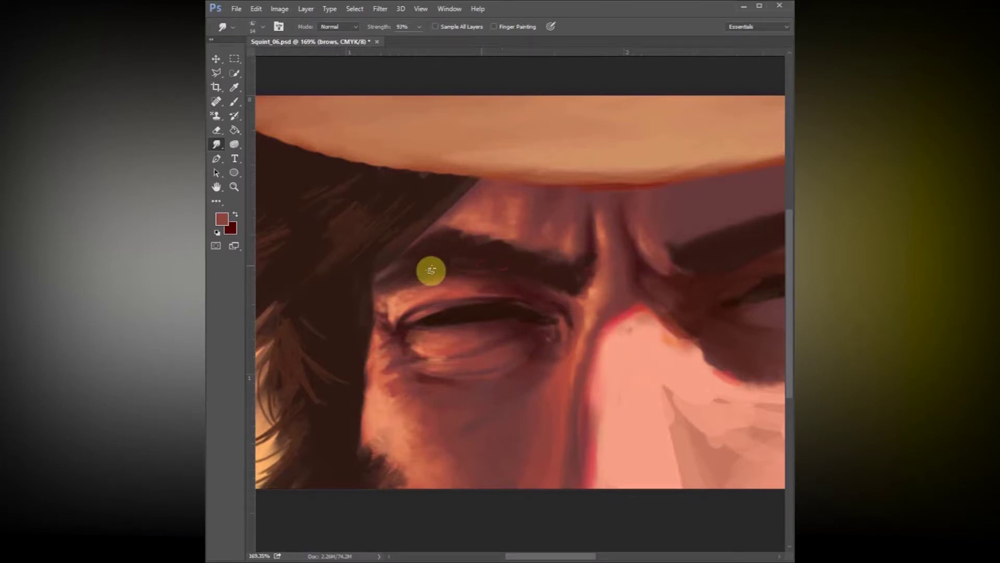
{"action": "key", "text": "7"}
{"action": "key", "text": "9"}
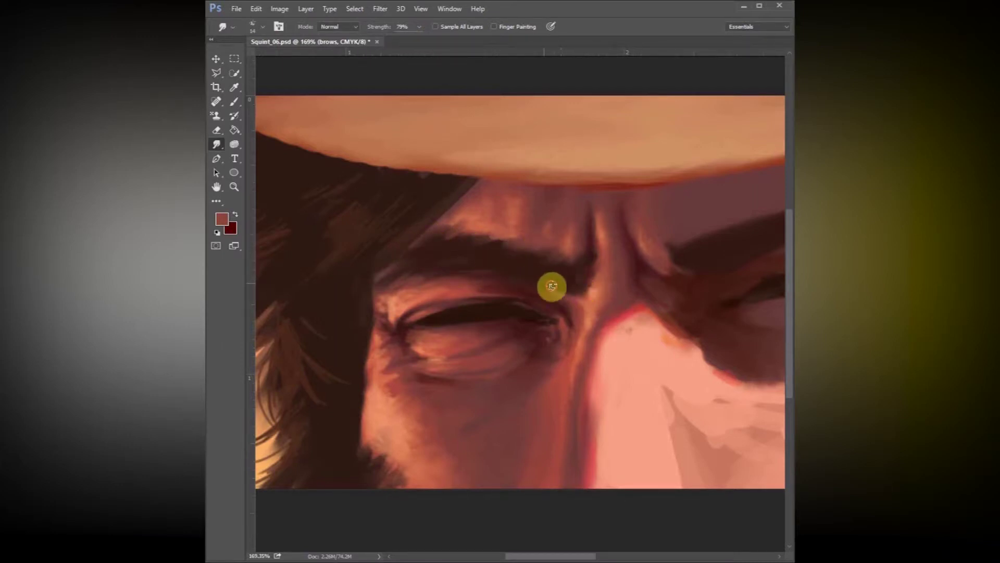
{"action": "left_click_drag", "start_coordinate": [397, 286], "coordinate": [384, 267]}
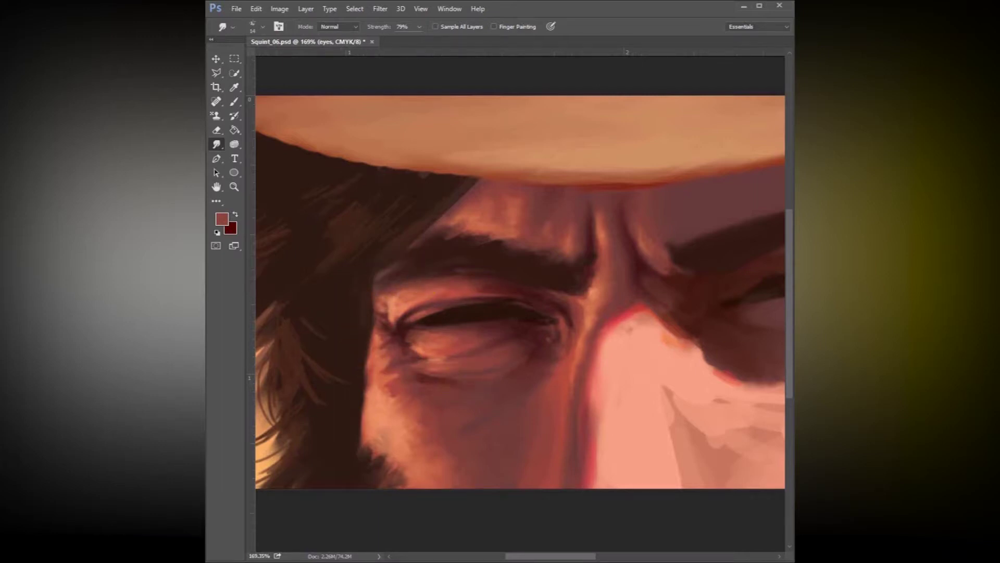
Step: Paint dark reddish brown inside the left eye's opening on the eyes layer and smudge it
{"action": "left_click", "coordinate": [222, 219]}
{"action": "left_click", "coordinate": [548, 371]}
{"action": "left_click", "coordinate": [607, 411]}
{"action": "left_click", "coordinate": [694, 272]}
{"action": "key", "text": "b"}
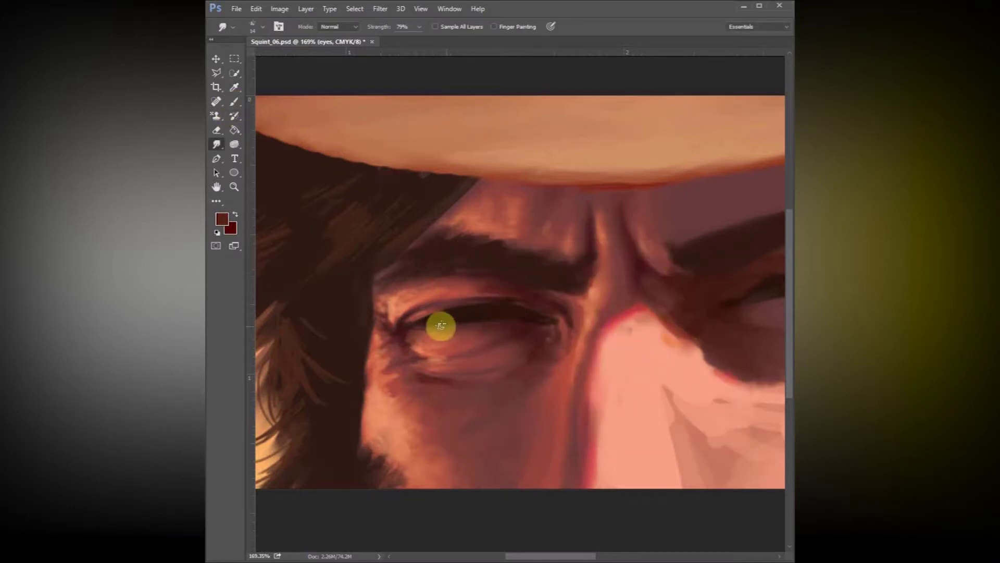
{"action": "mouse_move", "coordinate": [509, 306]}
{"action": "left_mouse_down"}
{"action": "mouse_move", "coordinate": [450, 321]}
{"action": "mouse_move", "coordinate": [432, 304]}
{"action": "mouse_move", "coordinate": [420, 326]}
{"action": "mouse_move", "coordinate": [408, 325]}
{"action": "mouse_move", "coordinate": [483, 330]}
{"action": "mouse_move", "coordinate": [504, 314]}
{"action": "mouse_move", "coordinate": [437, 322]}
{"action": "mouse_move", "coordinate": [432, 313]}
{"action": "mouse_move", "coordinate": [430, 323]}
{"action": "mouse_move", "coordinate": [480, 324]}
{"action": "mouse_move", "coordinate": [499, 298]}
{"action": "mouse_move", "coordinate": [406, 329]}
{"action": "mouse_move", "coordinate": [458, 319]}
{"action": "mouse_move", "coordinate": [440, 315]}
{"action": "mouse_move", "coordinate": [507, 311]}
{"action": "mouse_move", "coordinate": [460, 317]}
{"action": "left_mouse_up"}
{"action": "left_click", "coordinate": [216, 144]}
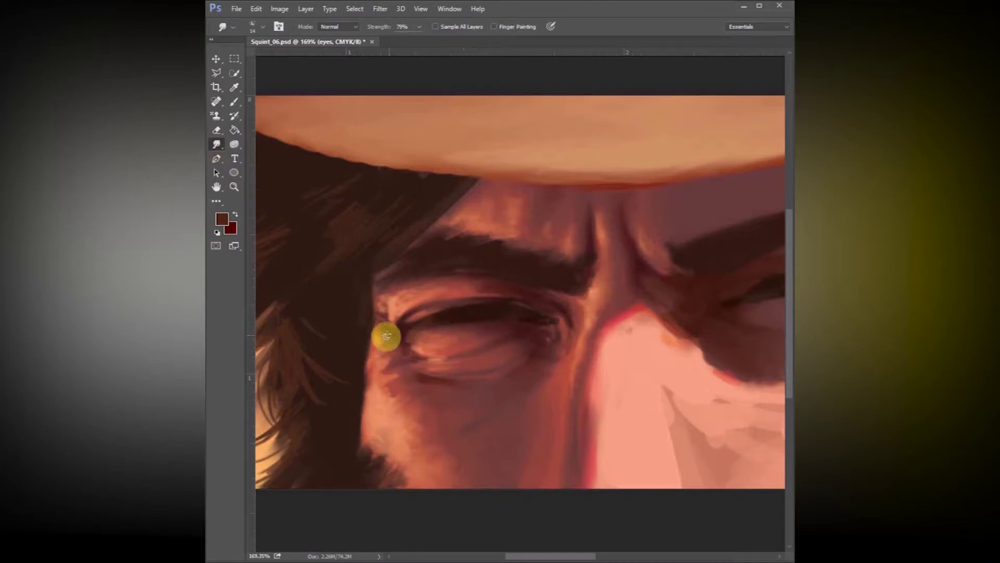
Step: Choose a light pink colour and paint a small catchlight in the left eye with a 6 px brush
{"action": "left_click", "coordinate": [221, 220]}
{"action": "left_click", "coordinate": [501, 298]}
{"action": "left_click", "coordinate": [719, 271]}
{"action": "key", "text": "b"}
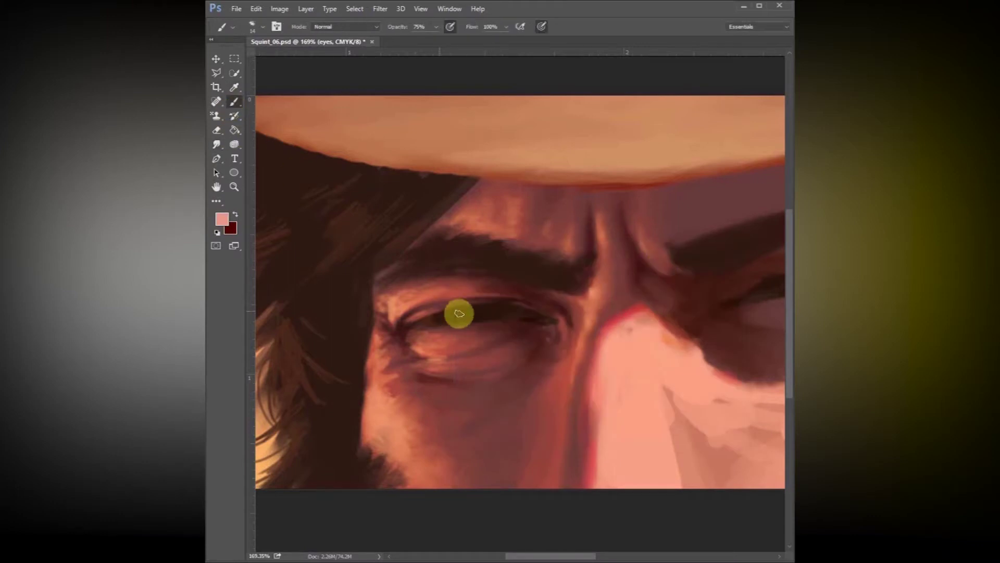
{"action": "right_click", "coordinate": [459, 314]}
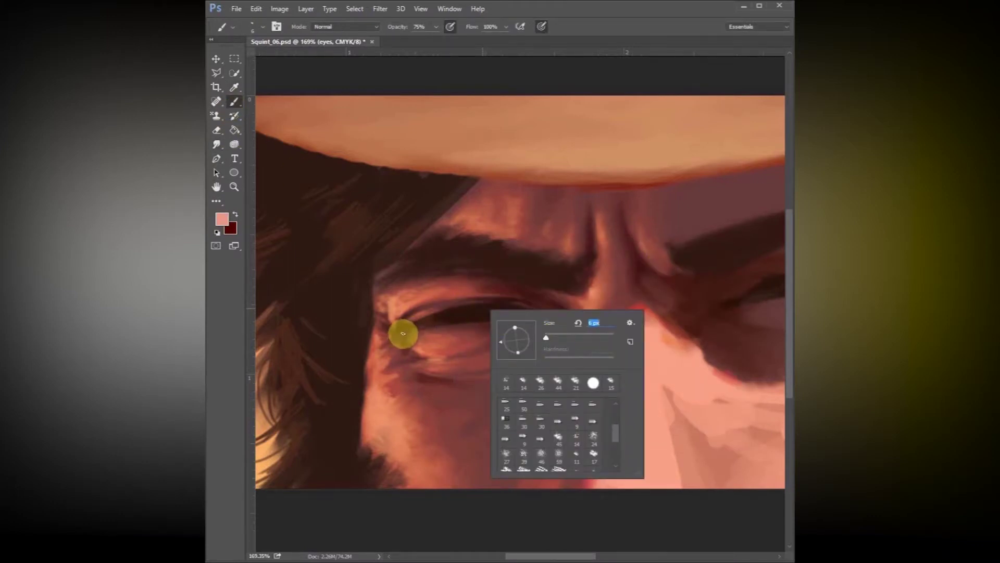
{"action": "left_click", "coordinate": [458, 317]}
{"action": "left_click_drag", "start_coordinate": [460, 314], "coordinate": [464, 310]}
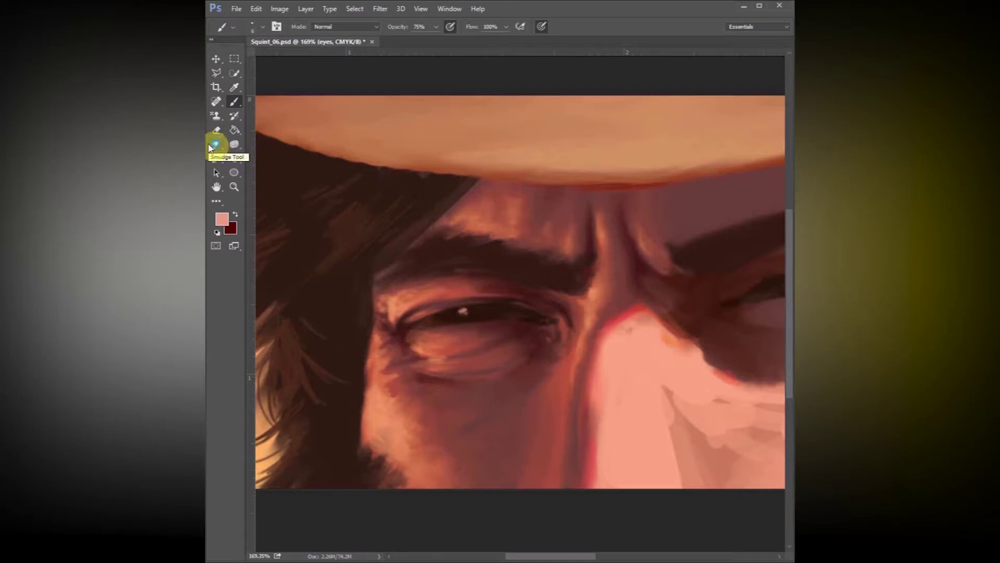
Step: Switch the brush to a 23 px textured tip and save the painting
{"action": "right_click", "coordinate": [449, 326]}
{"action": "left_click_drag", "start_coordinate": [577, 448], "coordinate": [580, 440]}
{"action": "left_click", "coordinate": [469, 419]}
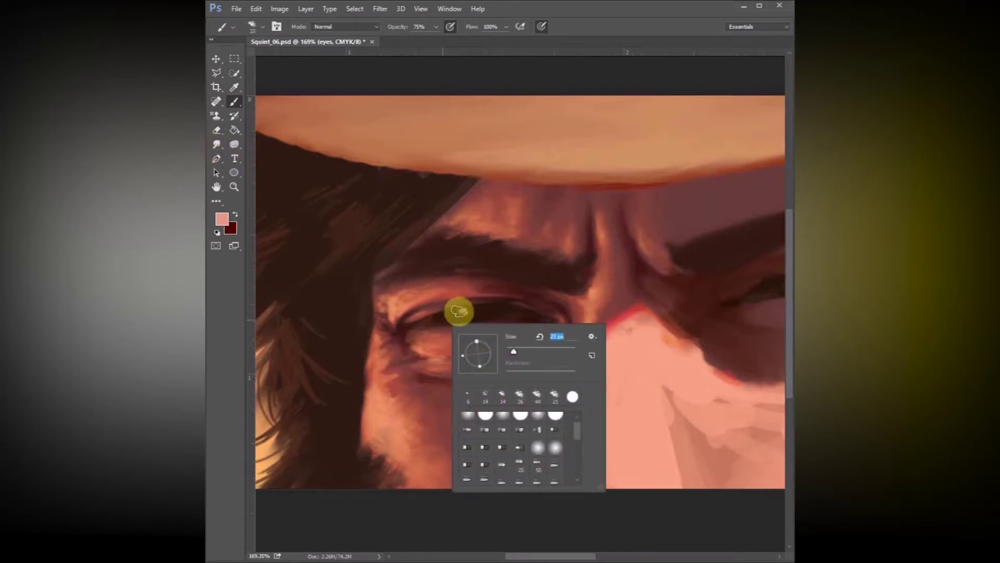
{"action": "left_click", "coordinate": [460, 311]}
{"action": "left_click_drag", "start_coordinate": [603, 555], "coordinate": [568, 556]}
{"action": "left_click", "coordinate": [235, 9]}
{"action": "left_click", "coordinate": [245, 150]}
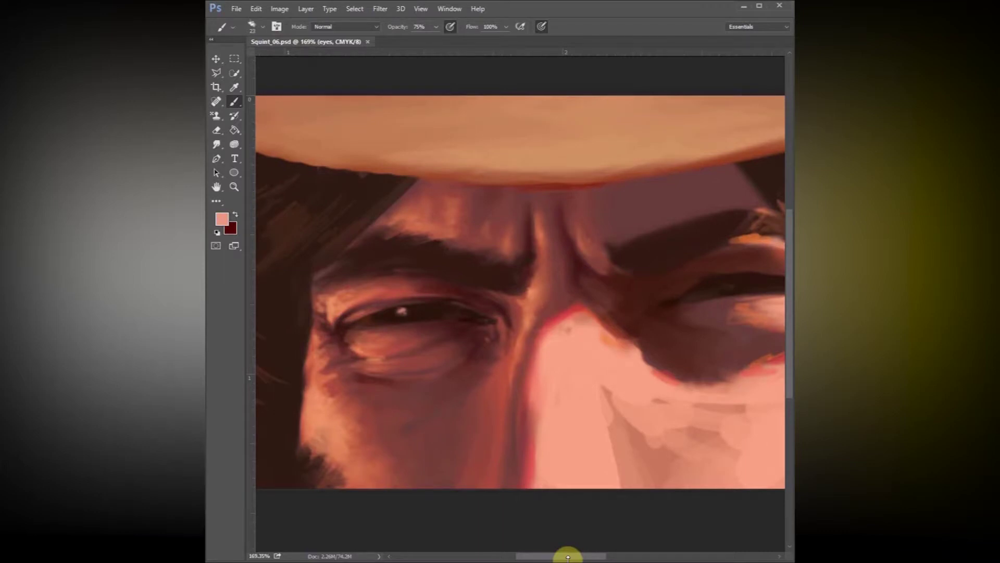
Step: Smudge the right eye's lower lid highlight on the eyes layer, using a larger textured smudge brush
{"action": "left_click", "coordinate": [508, 240]}
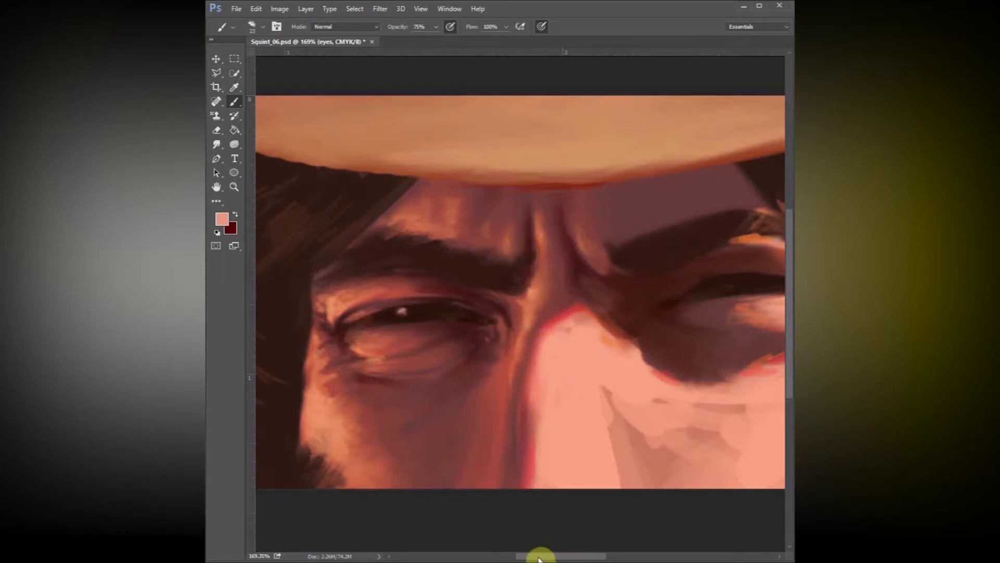
{"action": "left_click_drag", "start_coordinate": [540, 556], "coordinate": [555, 557]}
{"action": "left_click", "coordinate": [216, 144]}
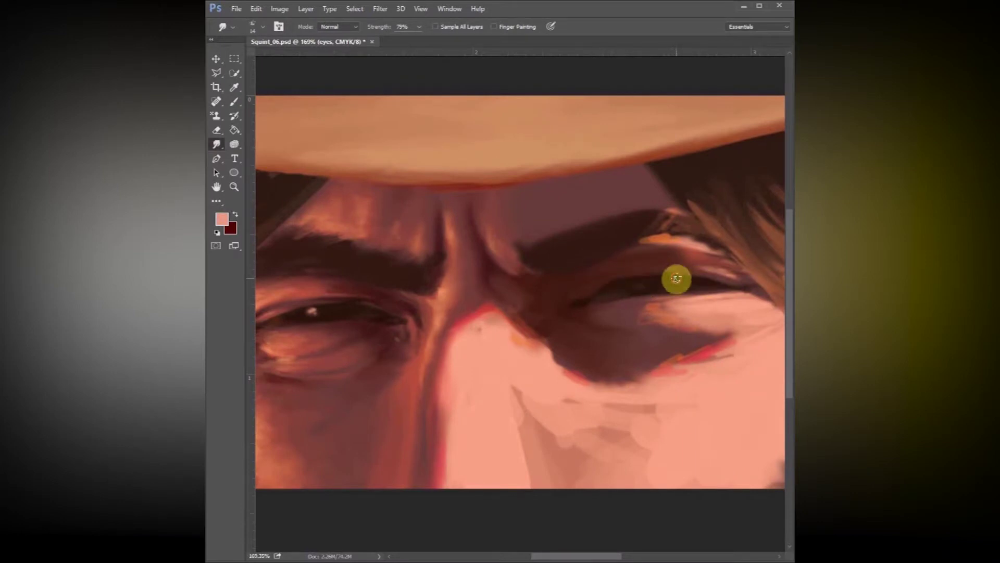
{"action": "left_click_drag", "start_coordinate": [652, 358], "coordinate": [560, 343]}
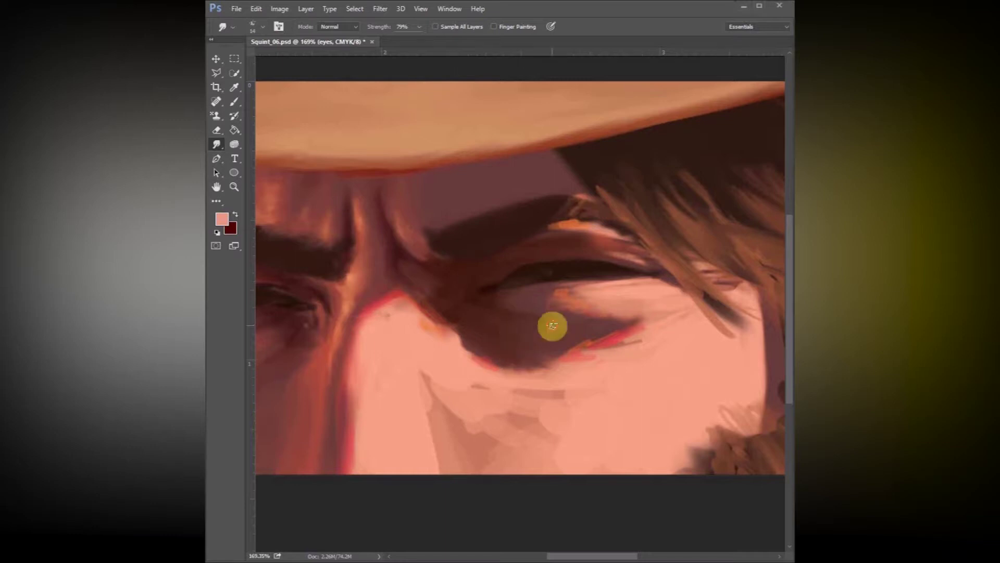
{"action": "right_click", "coordinate": [686, 334]}
{"action": "scroll", "coordinate": [742, 454], "scroll_direction": "up", "scroll_amount": 5}
{"action": "scroll", "coordinate": [742, 455], "scroll_direction": "down", "scroll_amount": 3}
{"action": "left_click", "coordinate": [756, 435]}
{"action": "left_click", "coordinate": [592, 297]}
{"action": "left_click_drag", "start_coordinate": [592, 297], "coordinate": [577, 294]}
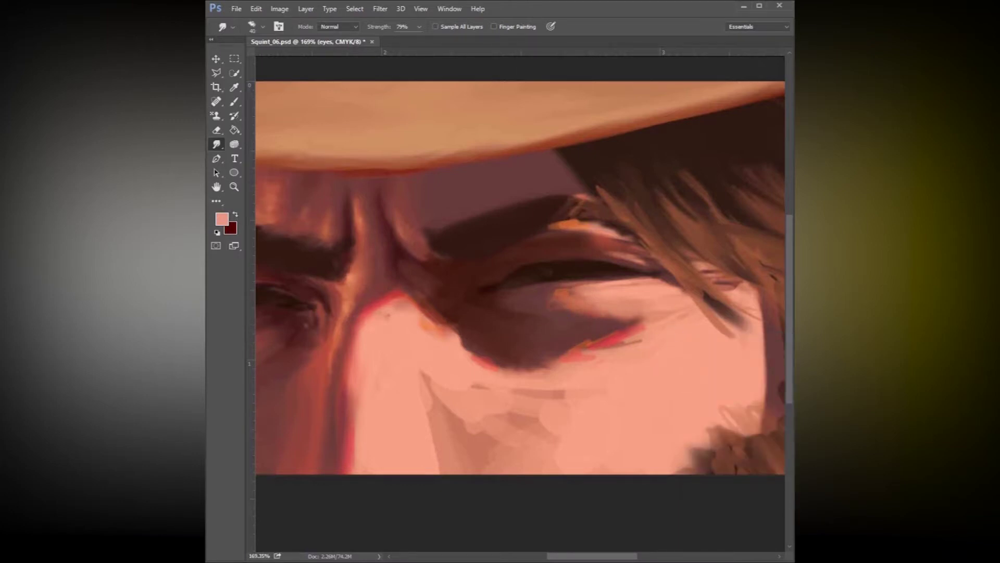
Step: Smudge the cheek shadow on the skin layer and the red shadow edge under the right eye on the Shadow color layer
{"action": "mouse_move", "coordinate": [420, 354]}
{"action": "left_mouse_down"}
{"action": "mouse_move", "coordinate": [433, 471]}
{"action": "mouse_move", "coordinate": [572, 395]}
{"action": "mouse_move", "coordinate": [558, 415]}
{"action": "mouse_move", "coordinate": [670, 305]}
{"action": "mouse_move", "coordinate": [706, 300]}
{"action": "mouse_move", "coordinate": [708, 264]}
{"action": "mouse_move", "coordinate": [690, 288]}
{"action": "mouse_move", "coordinate": [710, 314]}
{"action": "left_mouse_up"}
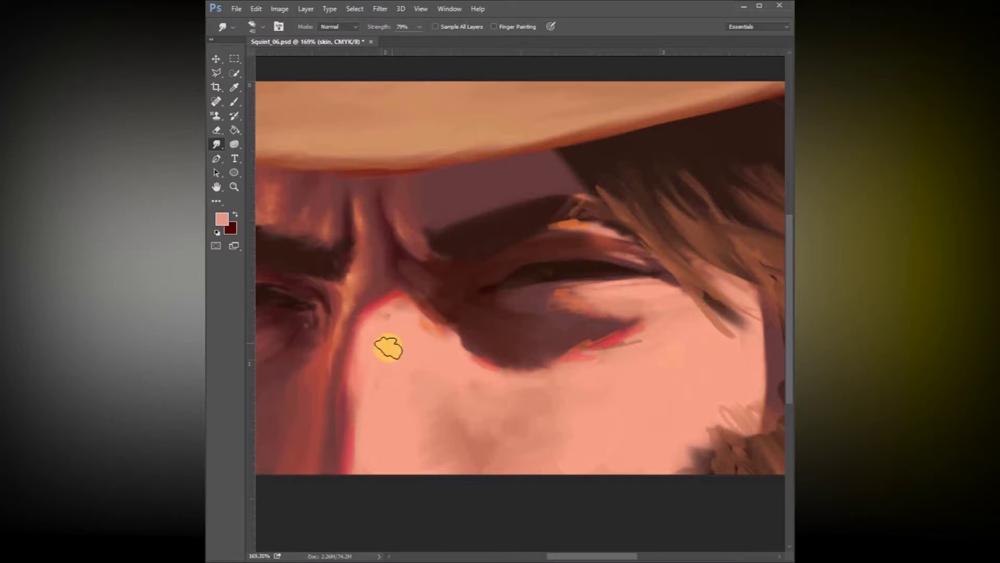
{"action": "mouse_move", "coordinate": [389, 348]}
{"action": "left_mouse_down"}
{"action": "mouse_move", "coordinate": [402, 428]}
{"action": "mouse_move", "coordinate": [607, 348]}
{"action": "left_mouse_up"}
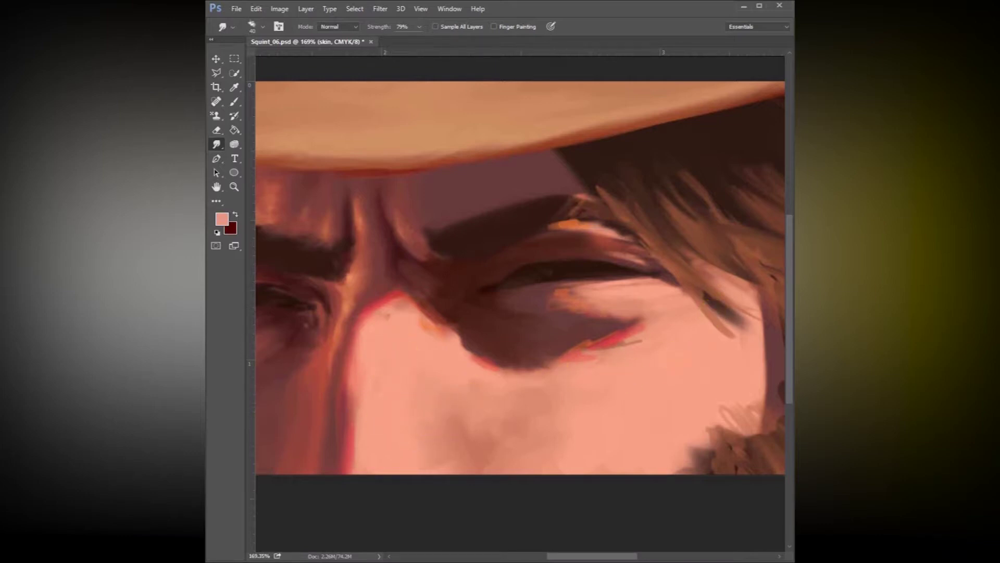
{"action": "left_click", "coordinate": [378, 318], "text": "ctrl"}
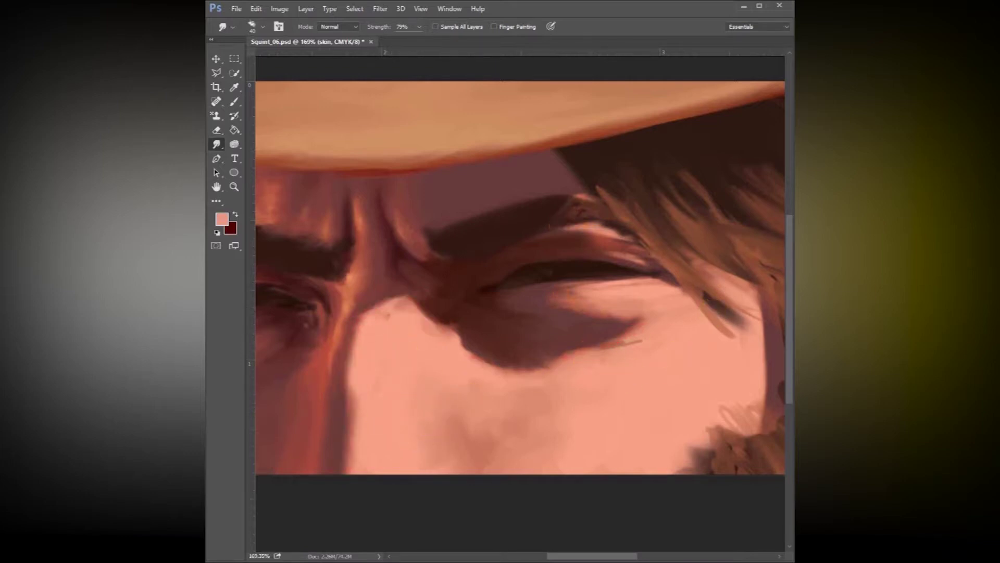
{"action": "left_click_drag", "start_coordinate": [621, 335], "coordinate": [632, 346]}
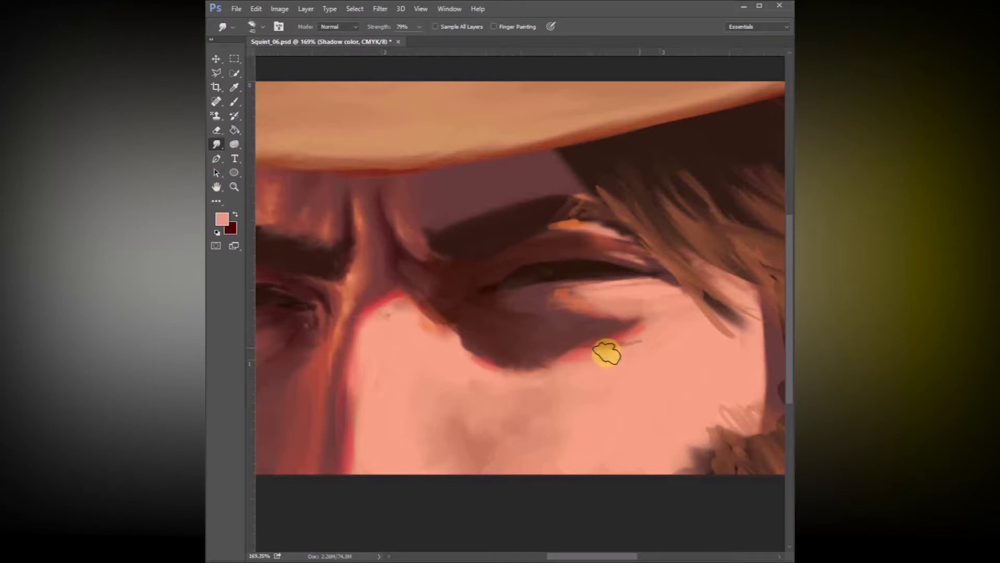
{"action": "mouse_move", "coordinate": [397, 313]}
{"action": "left_mouse_down"}
{"action": "mouse_move", "coordinate": [427, 322]}
{"action": "mouse_move", "coordinate": [396, 323]}
{"action": "mouse_move", "coordinate": [450, 353]}
{"action": "mouse_move", "coordinate": [596, 245]}
{"action": "mouse_move", "coordinate": [544, 224]}
{"action": "mouse_move", "coordinate": [561, 327]}
{"action": "mouse_move", "coordinate": [580, 290]}
{"action": "mouse_move", "coordinate": [527, 317]}
{"action": "mouse_move", "coordinate": [579, 370]}
{"action": "mouse_move", "coordinate": [523, 384]}
{"action": "mouse_move", "coordinate": [576, 356]}
{"action": "mouse_move", "coordinate": [545, 370]}
{"action": "mouse_move", "coordinate": [443, 326]}
{"action": "mouse_move", "coordinate": [459, 341]}
{"action": "mouse_move", "coordinate": [623, 345]}
{"action": "left_mouse_up"}
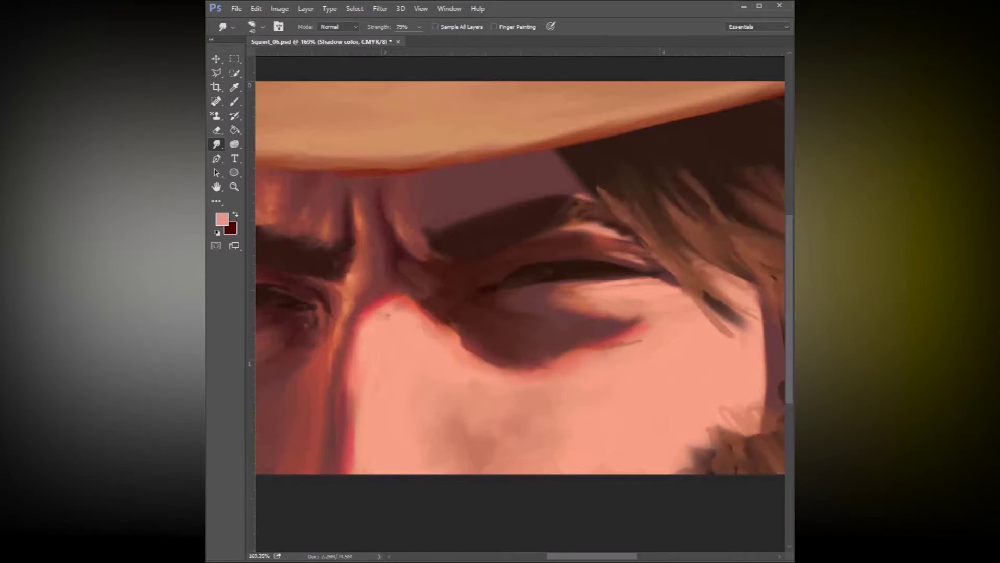
Step: Smudge the right eyebrow's edges into the forehead on the brows layer with a 14 px smudge brush
{"action": "key", "text": "alt+]"}
{"action": "mouse_move", "coordinate": [441, 219]}
{"action": "left_mouse_down"}
{"action": "mouse_move", "coordinate": [489, 200]}
{"action": "mouse_move", "coordinate": [454, 221]}
{"action": "mouse_move", "coordinate": [412, 222]}
{"action": "mouse_move", "coordinate": [431, 272]}
{"action": "mouse_move", "coordinate": [408, 257]}
{"action": "mouse_move", "coordinate": [445, 251]}
{"action": "mouse_move", "coordinate": [460, 200]}
{"action": "mouse_move", "coordinate": [598, 225]}
{"action": "mouse_move", "coordinate": [587, 197]}
{"action": "mouse_move", "coordinate": [557, 179]}
{"action": "mouse_move", "coordinate": [594, 227]}
{"action": "mouse_move", "coordinate": [538, 239]}
{"action": "mouse_move", "coordinate": [643, 224]}
{"action": "mouse_move", "coordinate": [583, 218]}
{"action": "left_mouse_up"}
{"action": "right_click", "coordinate": [580, 237]}
{"action": "double_click", "coordinate": [647, 328]}
{"action": "mouse_move", "coordinate": [473, 232]}
{"action": "left_mouse_down"}
{"action": "mouse_move", "coordinate": [455, 223]}
{"action": "mouse_move", "coordinate": [580, 201]}
{"action": "mouse_move", "coordinate": [480, 251]}
{"action": "mouse_move", "coordinate": [440, 257]}
{"action": "mouse_move", "coordinate": [533, 250]}
{"action": "left_mouse_up"}
{"action": "mouse_move", "coordinate": [487, 279]}
{"action": "left_mouse_down"}
{"action": "mouse_move", "coordinate": [731, 278]}
{"action": "mouse_move", "coordinate": [636, 293]}
{"action": "left_mouse_up"}
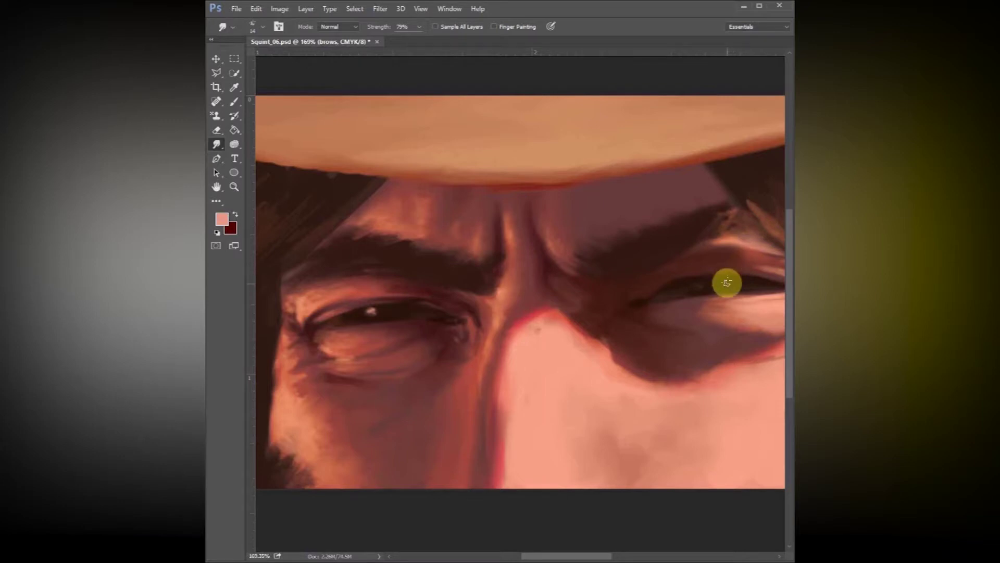
Step: On the light reflection layer, paint very dark red shadows around the right eye's inner corner
{"action": "left_click_drag", "start_coordinate": [698, 397], "coordinate": [573, 395]}
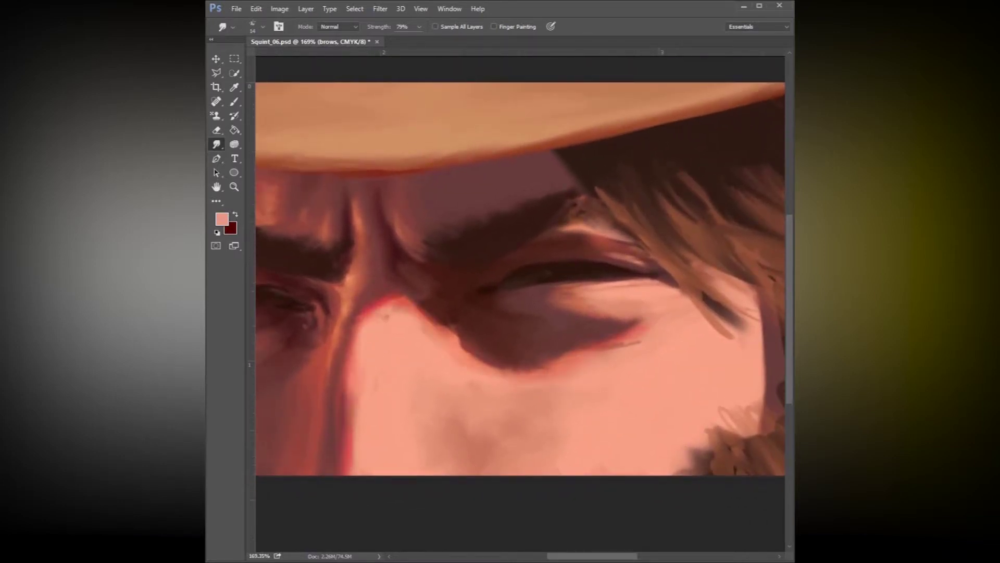
{"action": "key", "text": "alt+]"}
{"action": "left_click", "coordinate": [236, 214]}
{"action": "left_click", "coordinate": [224, 216]}
{"action": "left_click", "coordinate": [589, 390]}
{"action": "key", "text": "Return"}
{"action": "key", "text": "b"}
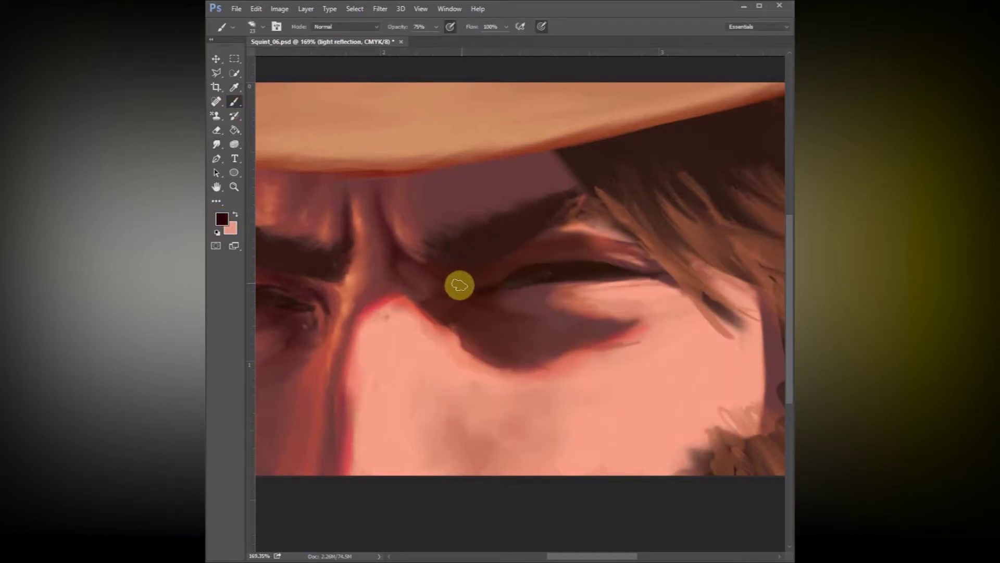
{"action": "mouse_move", "coordinate": [450, 275]}
{"action": "left_mouse_down"}
{"action": "mouse_move", "coordinate": [458, 284]}
{"action": "mouse_move", "coordinate": [447, 297]}
{"action": "mouse_move", "coordinate": [455, 281]}
{"action": "left_mouse_up"}
{"action": "mouse_move", "coordinate": [476, 321]}
{"action": "left_mouse_down"}
{"action": "mouse_move", "coordinate": [516, 294]}
{"action": "mouse_move", "coordinate": [495, 316]}
{"action": "mouse_move", "coordinate": [468, 313]}
{"action": "mouse_move", "coordinate": [495, 341]}
{"action": "mouse_move", "coordinate": [477, 322]}
{"action": "mouse_move", "coordinate": [490, 335]}
{"action": "mouse_move", "coordinate": [479, 320]}
{"action": "mouse_move", "coordinate": [491, 277]}
{"action": "mouse_move", "coordinate": [519, 305]}
{"action": "left_mouse_up"}
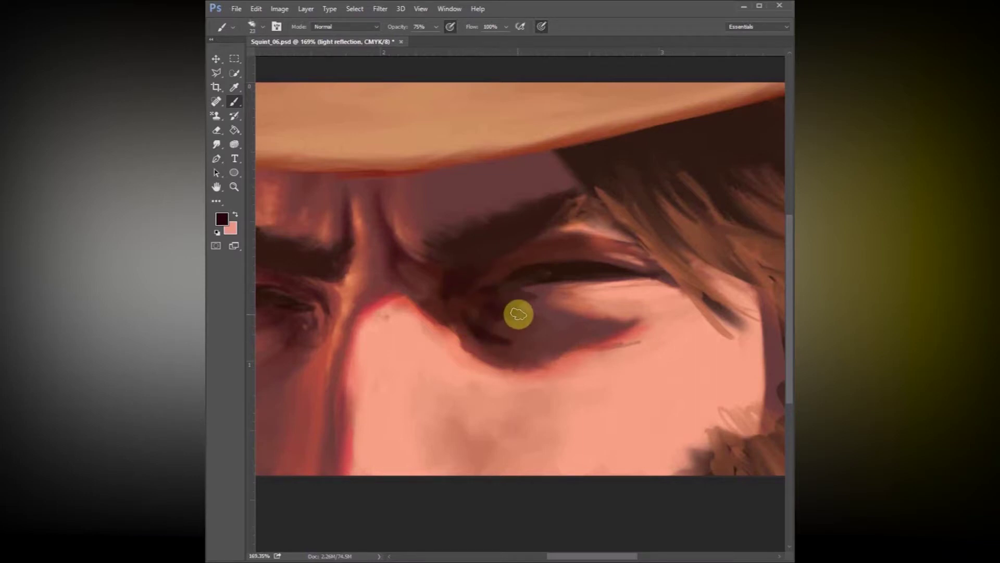
Step: Add finer dark red strokes below the right eye's inner corner with a smaller brush
{"action": "right_click", "coordinate": [570, 260]}
{"action": "left_click_drag", "start_coordinate": [633, 288], "coordinate": [629, 289]}
{"action": "mouse_move", "coordinate": [505, 297]}
{"action": "left_mouse_down"}
{"action": "mouse_move", "coordinate": [515, 290]}
{"action": "mouse_move", "coordinate": [513, 301]}
{"action": "left_mouse_up"}
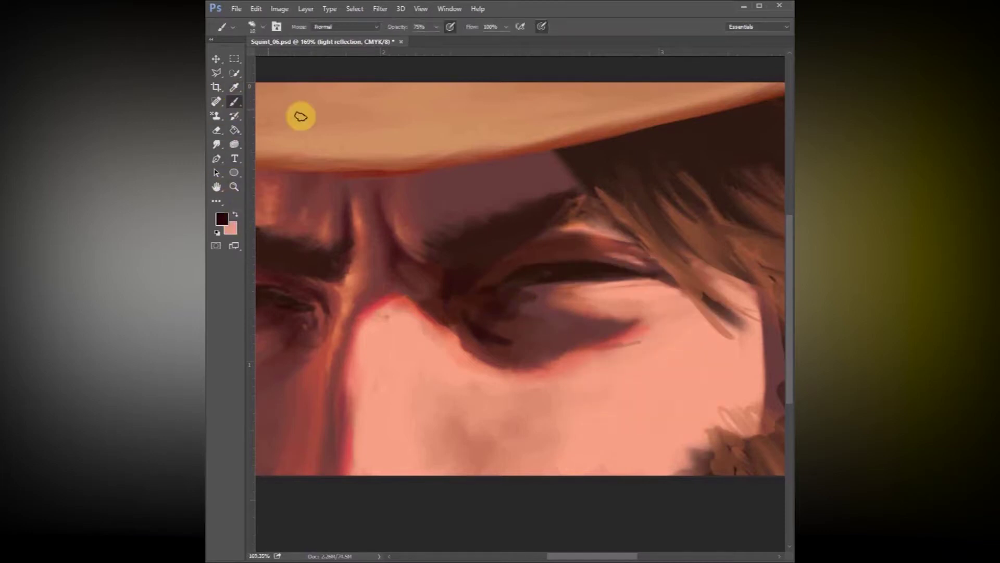
Step: Paint thin dark red crease lines along the right eye's upper lid toward its outer corner with a very small brush
{"action": "right_click", "coordinate": [578, 267]}
{"action": "left_click_drag", "start_coordinate": [630, 291], "coordinate": [627, 291]}
{"action": "key", "text": "Return"}
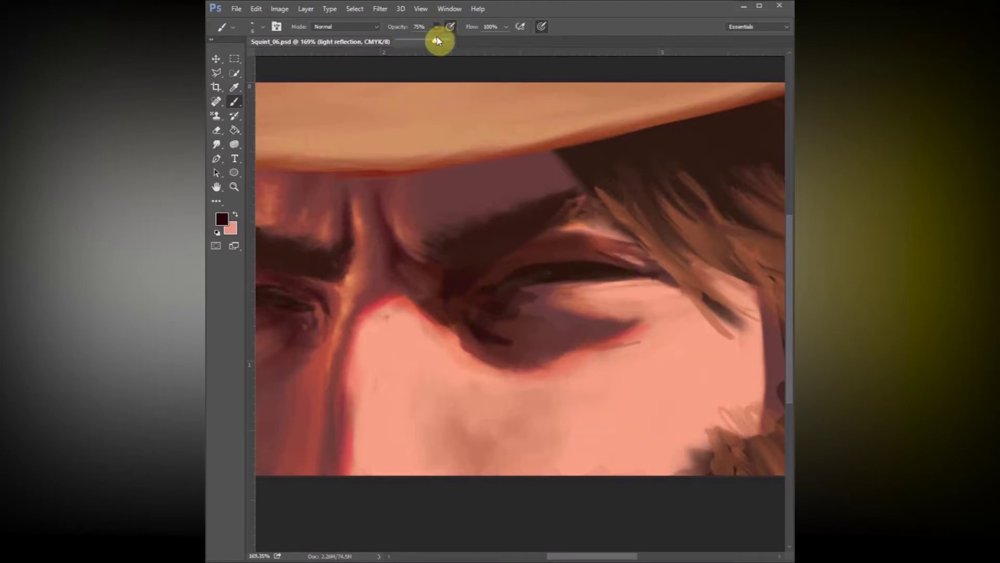
{"action": "right_click", "coordinate": [666, 290]}
{"action": "left_click", "coordinate": [588, 254]}
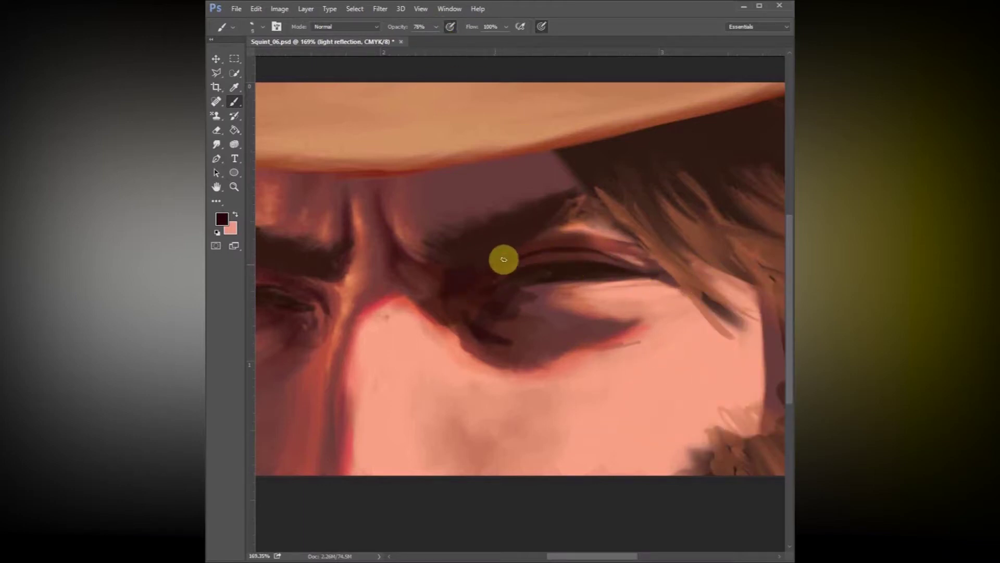
{"action": "left_click", "coordinate": [511, 248]}
{"action": "left_click_drag", "start_coordinate": [511, 248], "coordinate": [655, 256]}
{"action": "left_click_drag", "start_coordinate": [600, 241], "coordinate": [646, 252]}
{"action": "left_click_drag", "start_coordinate": [566, 245], "coordinate": [589, 244]}
Step: Smudge the dark red strokes around the right eye's inner corner and under-eye area with a larger smudge brush
{"action": "left_click", "coordinate": [217, 146]}
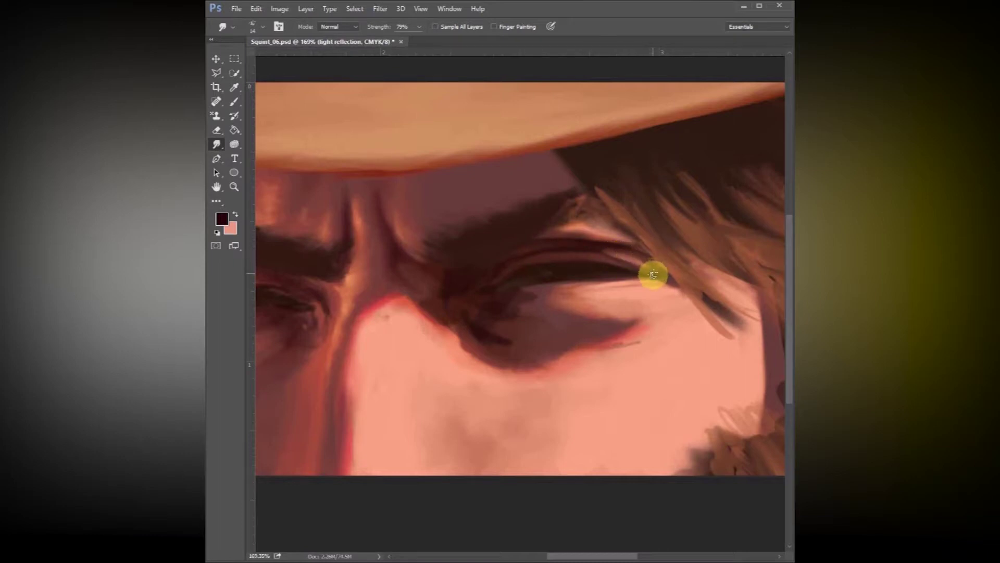
{"action": "right_click", "coordinate": [565, 259]}
{"action": "left_click", "coordinate": [641, 378]}
{"action": "mouse_move", "coordinate": [559, 296]}
{"action": "left_mouse_down"}
{"action": "mouse_move", "coordinate": [517, 319]}
{"action": "mouse_move", "coordinate": [522, 299]}
{"action": "mouse_move", "coordinate": [484, 324]}
{"action": "mouse_move", "coordinate": [527, 355]}
{"action": "left_mouse_up"}
{"action": "left_click", "coordinate": [419, 27]}
{"action": "mouse_move", "coordinate": [457, 310]}
{"action": "left_mouse_down"}
{"action": "mouse_move", "coordinate": [489, 335]}
{"action": "mouse_move", "coordinate": [535, 348]}
{"action": "mouse_move", "coordinate": [485, 367]}
{"action": "mouse_move", "coordinate": [492, 358]}
{"action": "mouse_move", "coordinate": [479, 321]}
{"action": "mouse_move", "coordinate": [544, 339]}
{"action": "mouse_move", "coordinate": [519, 341]}
{"action": "mouse_move", "coordinate": [554, 337]}
{"action": "mouse_move", "coordinate": [517, 339]}
{"action": "mouse_move", "coordinate": [520, 325]}
{"action": "mouse_move", "coordinate": [533, 346]}
{"action": "mouse_move", "coordinate": [472, 327]}
{"action": "left_mouse_up"}
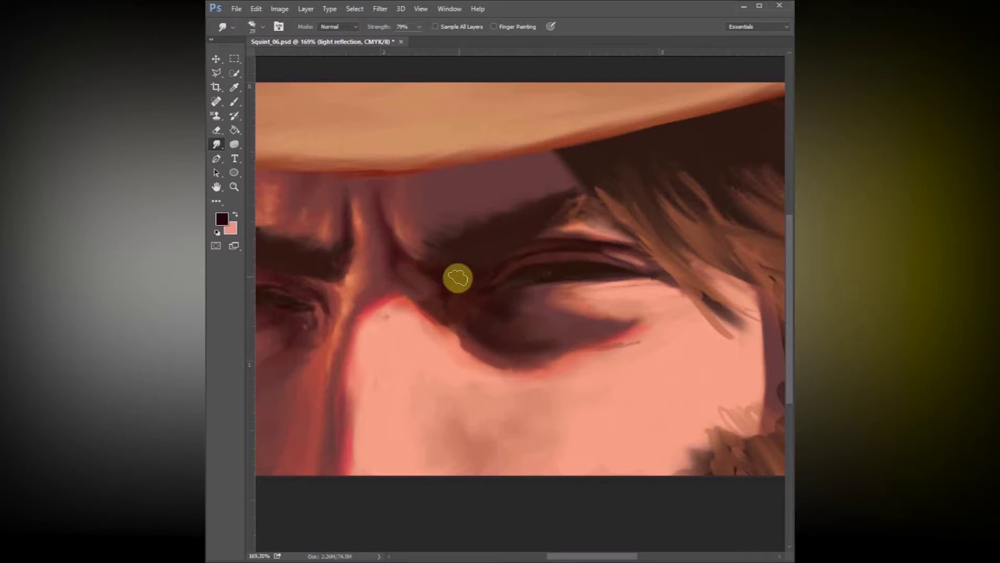
Step: Smudge the right upper lid creases and the shadow at the eye's inner corner with a 17 px smudge brush
{"action": "right_click", "coordinate": [585, 239]}
{"action": "left_click", "coordinate": [487, 277]}
{"action": "mouse_move", "coordinate": [547, 256]}
{"action": "left_mouse_down"}
{"action": "mouse_move", "coordinate": [641, 267]}
{"action": "mouse_move", "coordinate": [614, 258]}
{"action": "left_mouse_up"}
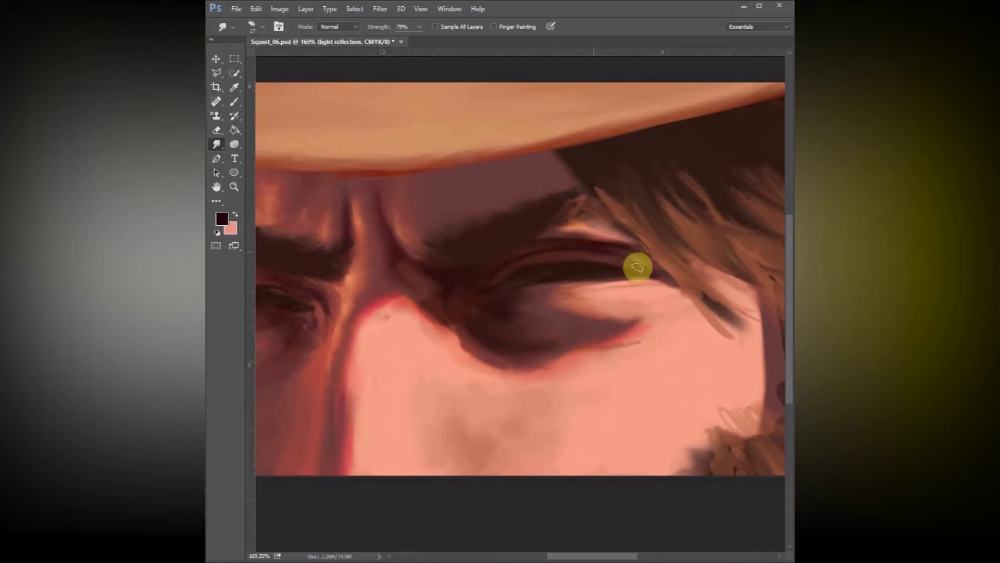
{"action": "mouse_move", "coordinate": [522, 292]}
{"action": "left_mouse_down"}
{"action": "mouse_move", "coordinate": [501, 287]}
{"action": "mouse_move", "coordinate": [548, 280]}
{"action": "mouse_move", "coordinate": [523, 290]}
{"action": "left_mouse_up"}
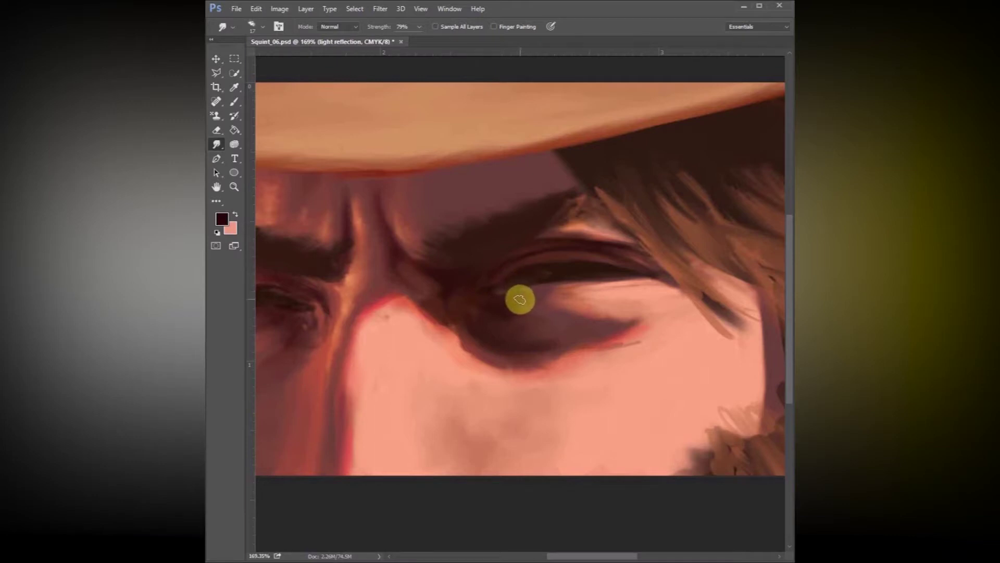
{"action": "mouse_move", "coordinate": [518, 299]}
{"action": "left_mouse_down"}
{"action": "mouse_move", "coordinate": [485, 314]}
{"action": "mouse_move", "coordinate": [483, 350]}
{"action": "mouse_move", "coordinate": [472, 325]}
{"action": "mouse_move", "coordinate": [477, 347]}
{"action": "mouse_move", "coordinate": [511, 313]}
{"action": "left_mouse_up"}
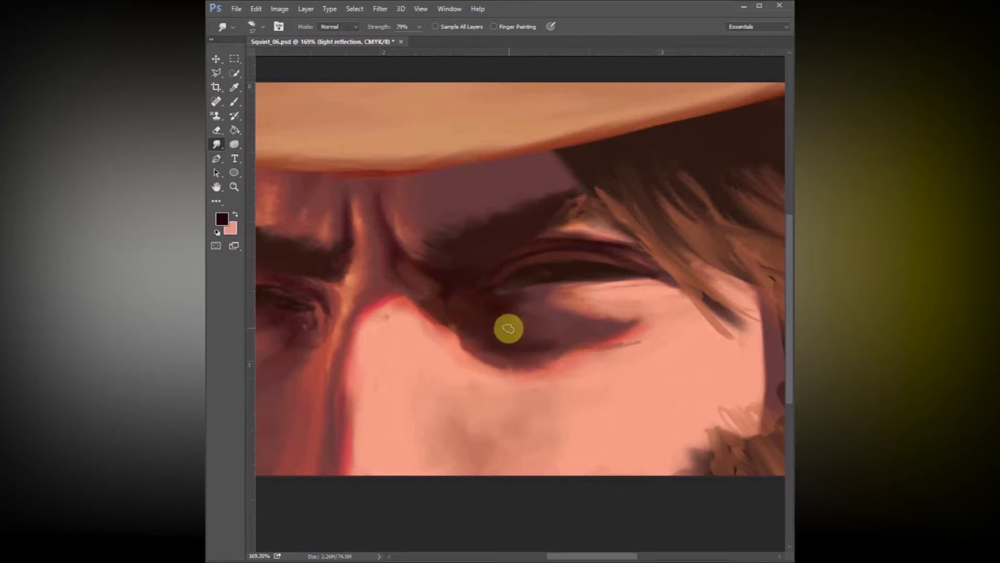
{"action": "mouse_move", "coordinate": [511, 324]}
{"action": "left_mouse_down"}
{"action": "mouse_move", "coordinate": [501, 303]}
{"action": "mouse_move", "coordinate": [522, 294]}
{"action": "mouse_move", "coordinate": [528, 302]}
{"action": "mouse_move", "coordinate": [450, 288]}
{"action": "mouse_move", "coordinate": [439, 303]}
{"action": "mouse_move", "coordinate": [404, 278]}
{"action": "mouse_move", "coordinate": [438, 298]}
{"action": "mouse_move", "coordinate": [429, 325]}
{"action": "mouse_move", "coordinate": [474, 327]}
{"action": "mouse_move", "coordinate": [466, 310]}
{"action": "mouse_move", "coordinate": [536, 343]}
{"action": "mouse_move", "coordinate": [570, 341]}
{"action": "mouse_move", "coordinate": [513, 359]}
{"action": "mouse_move", "coordinate": [525, 351]}
{"action": "mouse_move", "coordinate": [505, 345]}
{"action": "mouse_move", "coordinate": [572, 295]}
{"action": "mouse_move", "coordinate": [431, 299]}
{"action": "mouse_move", "coordinate": [467, 329]}
{"action": "mouse_move", "coordinate": [447, 303]}
{"action": "mouse_move", "coordinate": [500, 318]}
{"action": "mouse_move", "coordinate": [528, 313]}
{"action": "mouse_move", "coordinate": [500, 323]}
{"action": "mouse_move", "coordinate": [496, 308]}
{"action": "mouse_move", "coordinate": [510, 301]}
{"action": "mouse_move", "coordinate": [517, 313]}
{"action": "mouse_move", "coordinate": [505, 315]}
{"action": "mouse_move", "coordinate": [501, 296]}
{"action": "mouse_move", "coordinate": [529, 302]}
{"action": "mouse_move", "coordinate": [502, 314]}
{"action": "mouse_move", "coordinate": [500, 295]}
{"action": "mouse_move", "coordinate": [517, 287]}
{"action": "mouse_move", "coordinate": [513, 331]}
{"action": "mouse_move", "coordinate": [479, 295]}
{"action": "mouse_move", "coordinate": [543, 278]}
{"action": "mouse_move", "coordinate": [489, 321]}
{"action": "left_mouse_up"}
Step: Switch to the skin layer and smudge the outer end of the shadow beneath the right eye
{"action": "key", "text": "alt+["}
{"action": "right_click", "coordinate": [585, 335]}
{"action": "left_click", "coordinate": [573, 330]}
{"action": "mouse_move", "coordinate": [652, 333]}
{"action": "left_mouse_down"}
{"action": "mouse_move", "coordinate": [590, 361]}
{"action": "mouse_move", "coordinate": [604, 339]}
{"action": "mouse_move", "coordinate": [561, 353]}
{"action": "mouse_move", "coordinate": [599, 343]}
{"action": "mouse_move", "coordinate": [614, 329]}
{"action": "left_mouse_up"}
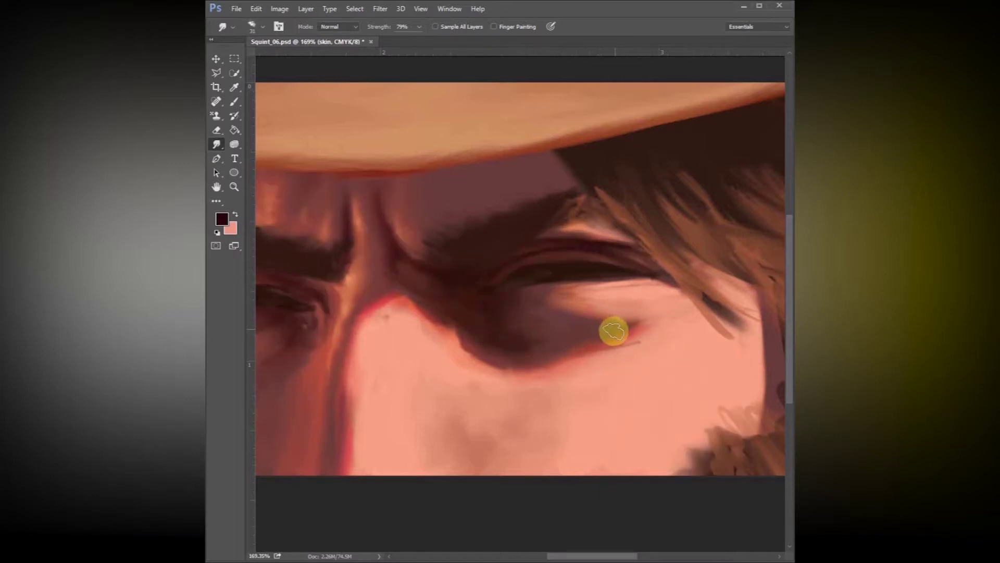
Step: On the eyes layer, smudge the right eye's outer lid line and paint dark strokes along its lower lid
{"action": "key", "text": "alt+]"}
{"action": "mouse_move", "coordinate": [636, 270]}
{"action": "left_mouse_down"}
{"action": "mouse_move", "coordinate": [666, 284]}
{"action": "mouse_move", "coordinate": [627, 297]}
{"action": "mouse_move", "coordinate": [589, 287]}
{"action": "mouse_move", "coordinate": [568, 295]}
{"action": "mouse_move", "coordinate": [581, 288]}
{"action": "mouse_move", "coordinate": [560, 277]}
{"action": "mouse_move", "coordinate": [562, 292]}
{"action": "mouse_move", "coordinate": [503, 302]}
{"action": "mouse_move", "coordinate": [531, 278]}
{"action": "mouse_move", "coordinate": [526, 297]}
{"action": "mouse_move", "coordinate": [555, 283]}
{"action": "mouse_move", "coordinate": [570, 264]}
{"action": "mouse_move", "coordinate": [542, 262]}
{"action": "mouse_move", "coordinate": [534, 294]}
{"action": "mouse_move", "coordinate": [571, 258]}
{"action": "mouse_move", "coordinate": [537, 266]}
{"action": "mouse_move", "coordinate": [608, 277]}
{"action": "left_mouse_up"}
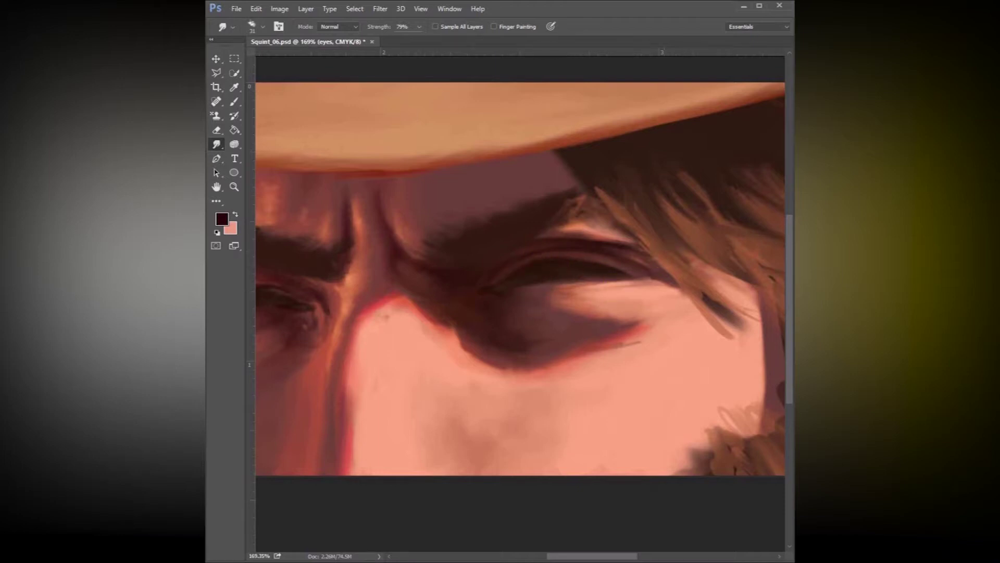
{"action": "key", "text": "b"}
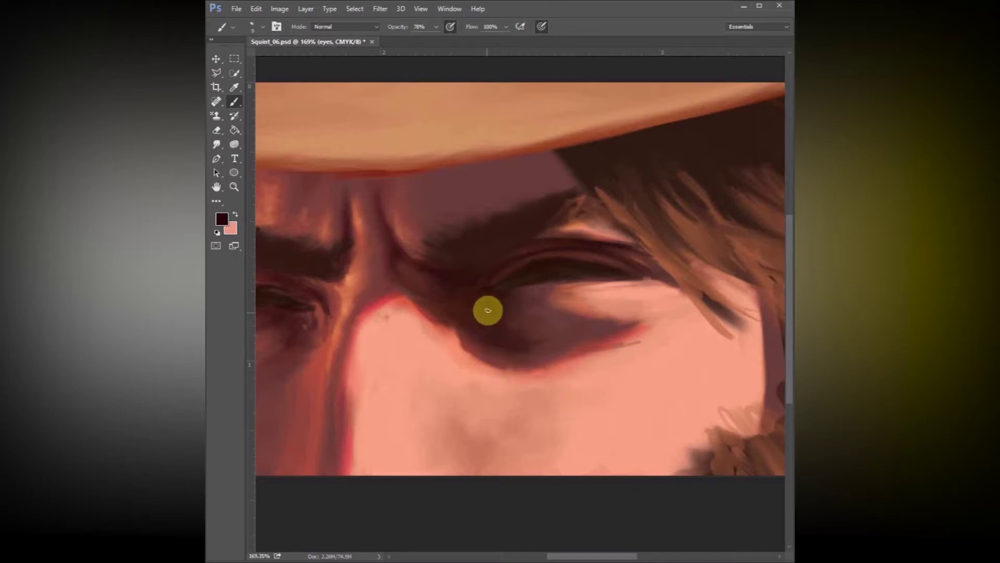
{"action": "left_click_drag", "start_coordinate": [514, 294], "coordinate": [595, 275]}
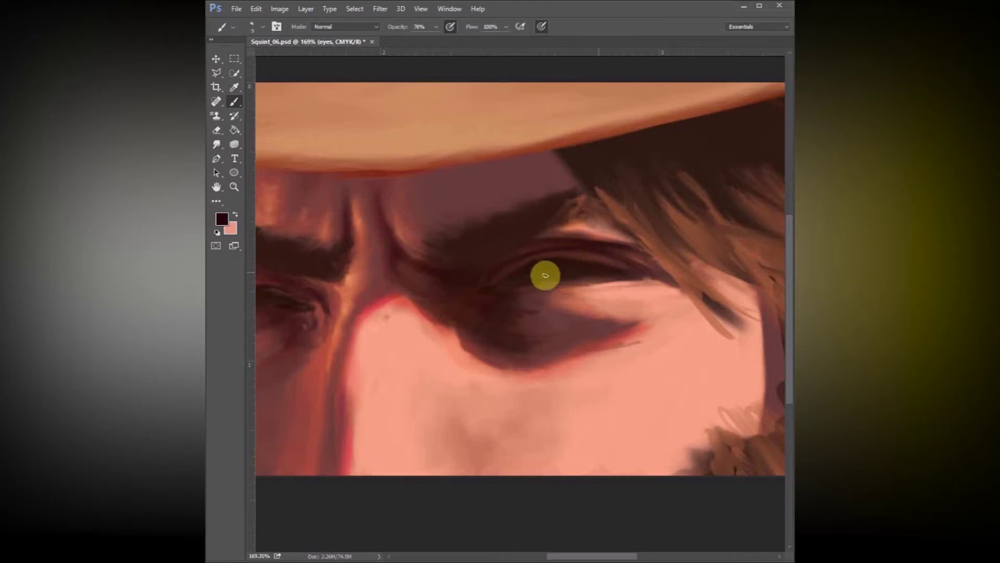
Step: Smudge the dark shadow beneath the right eye from its outer tip toward the inner corner beside the nose
{"action": "left_click", "coordinate": [217, 144]}
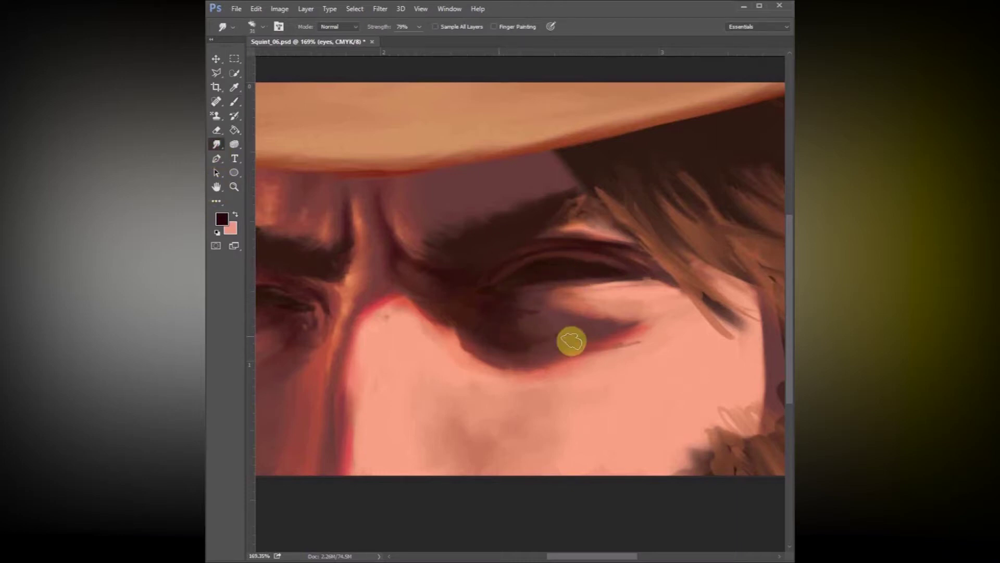
{"action": "left_click", "coordinate": [624, 350]}
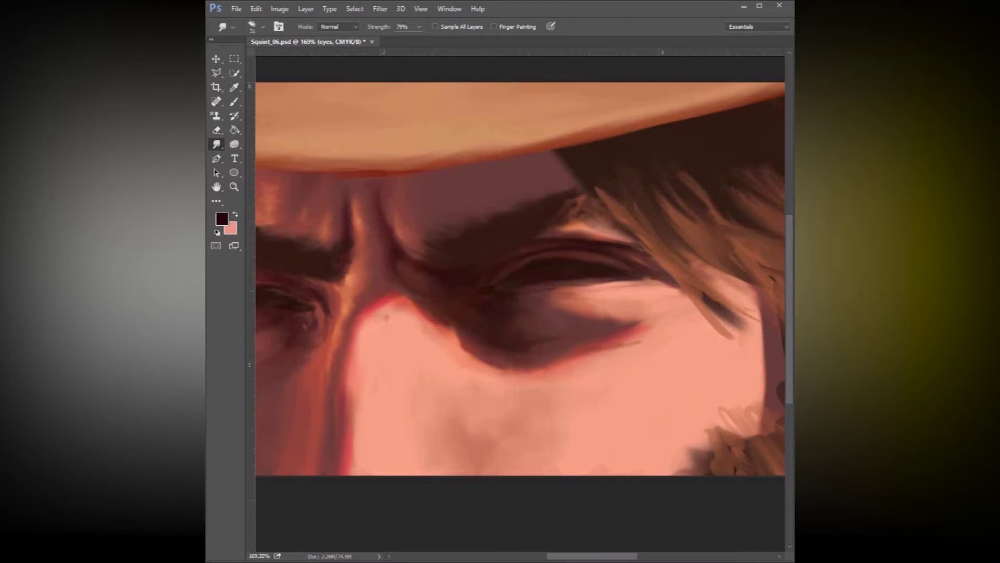
{"action": "mouse_move", "coordinate": [604, 356]}
{"action": "left_mouse_down"}
{"action": "mouse_move", "coordinate": [497, 344]}
{"action": "mouse_move", "coordinate": [547, 340]}
{"action": "mouse_move", "coordinate": [492, 342]}
{"action": "mouse_move", "coordinate": [514, 357]}
{"action": "mouse_move", "coordinate": [481, 351]}
{"action": "left_mouse_up"}
{"action": "mouse_move", "coordinate": [470, 308]}
{"action": "left_mouse_down"}
{"action": "mouse_move", "coordinate": [532, 328]}
{"action": "mouse_move", "coordinate": [537, 313]}
{"action": "mouse_move", "coordinate": [470, 311]}
{"action": "mouse_move", "coordinate": [571, 321]}
{"action": "mouse_move", "coordinate": [494, 319]}
{"action": "mouse_move", "coordinate": [561, 324]}
{"action": "mouse_move", "coordinate": [526, 313]}
{"action": "mouse_move", "coordinate": [481, 350]}
{"action": "mouse_move", "coordinate": [521, 351]}
{"action": "mouse_move", "coordinate": [481, 333]}
{"action": "mouse_move", "coordinate": [488, 351]}
{"action": "mouse_move", "coordinate": [494, 344]}
{"action": "mouse_move", "coordinate": [456, 321]}
{"action": "mouse_move", "coordinate": [453, 290]}
{"action": "mouse_move", "coordinate": [442, 306]}
{"action": "mouse_move", "coordinate": [481, 346]}
{"action": "mouse_move", "coordinate": [512, 322]}
{"action": "mouse_move", "coordinate": [489, 306]}
{"action": "mouse_move", "coordinate": [483, 318]}
{"action": "mouse_move", "coordinate": [512, 328]}
{"action": "mouse_move", "coordinate": [541, 324]}
{"action": "mouse_move", "coordinate": [502, 309]}
{"action": "mouse_move", "coordinate": [477, 329]}
{"action": "mouse_move", "coordinate": [483, 310]}
{"action": "mouse_move", "coordinate": [530, 311]}
{"action": "mouse_move", "coordinate": [484, 318]}
{"action": "mouse_move", "coordinate": [474, 343]}
{"action": "left_mouse_up"}
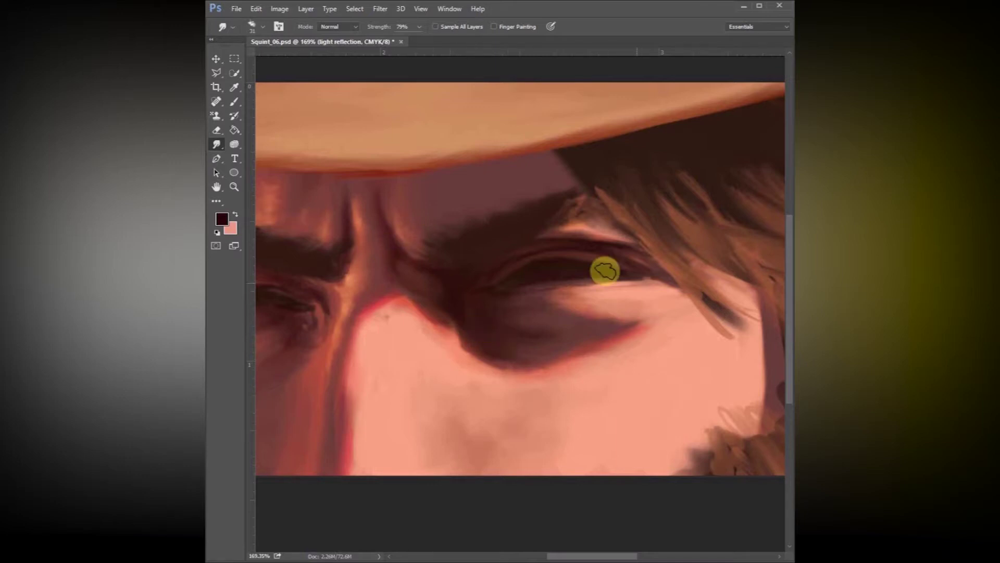
Step: Switch to the Hair highlights layer and smudge the strands beside the outer end of the right brow
{"action": "mouse_move", "coordinate": [787, 305]}
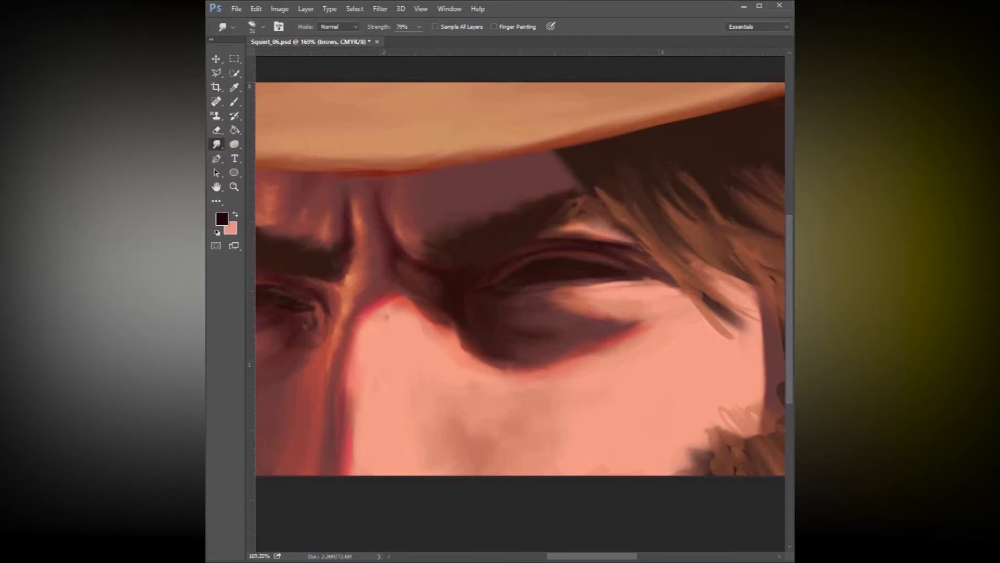
{"action": "key", "text": "alt+["}
{"action": "key", "text": "alt+]"}
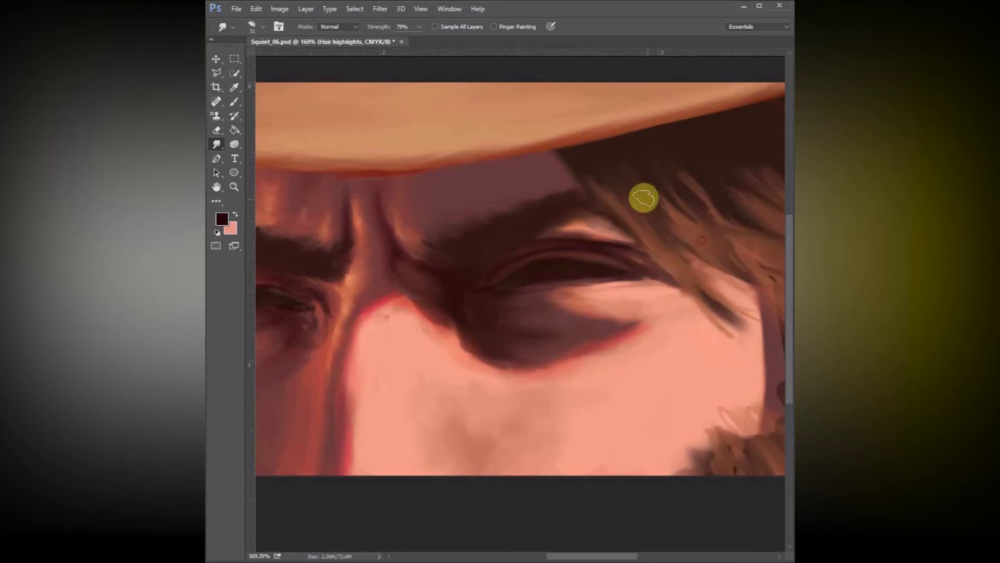
{"action": "scroll", "coordinate": [541, 270], "scroll_direction": "down", "scroll_amount": 2}
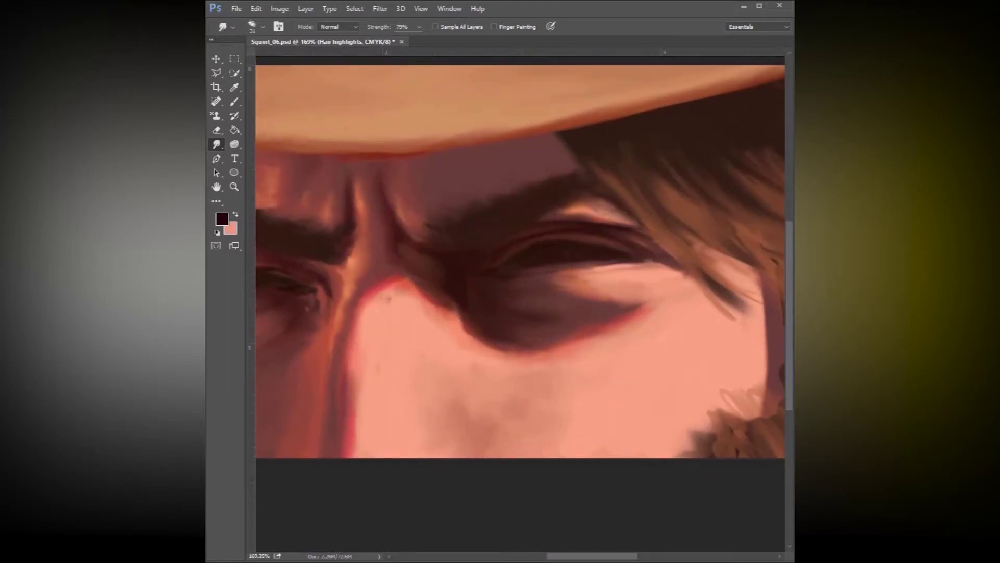
Step: Create a new layer above the light reflection layer and paint the right brow's outer end with brown sampled from the hair
{"action": "key", "text": "alt+["}
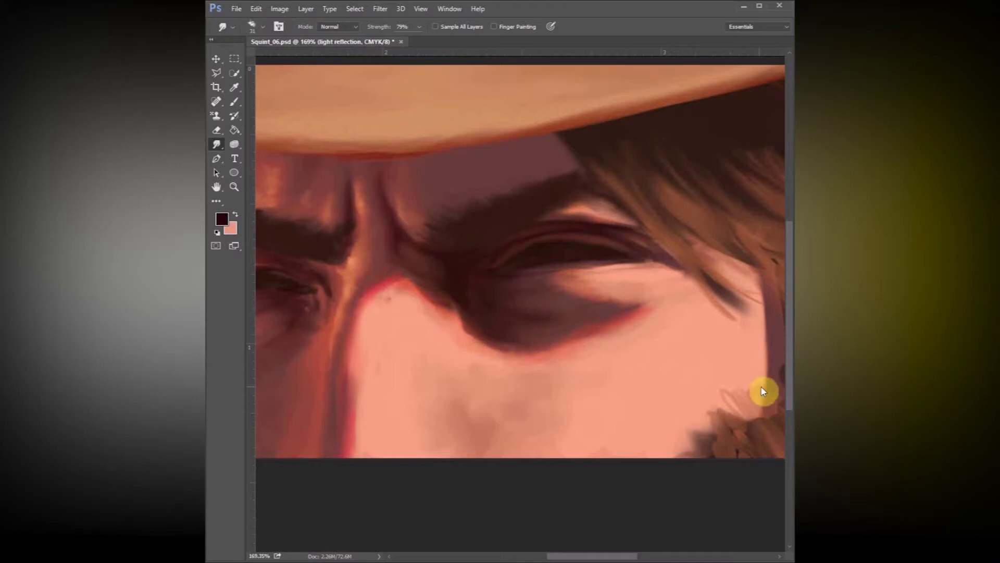
{"action": "right_click", "coordinate": [792, 75]}
{"action": "left_click", "coordinate": [764, 455]}
{"action": "key", "text": "ctrl+shift+n"}
{"action": "key", "text": "Return"}
{"action": "left_click", "coordinate": [234, 87]}
{"action": "left_click", "coordinate": [717, 205]}
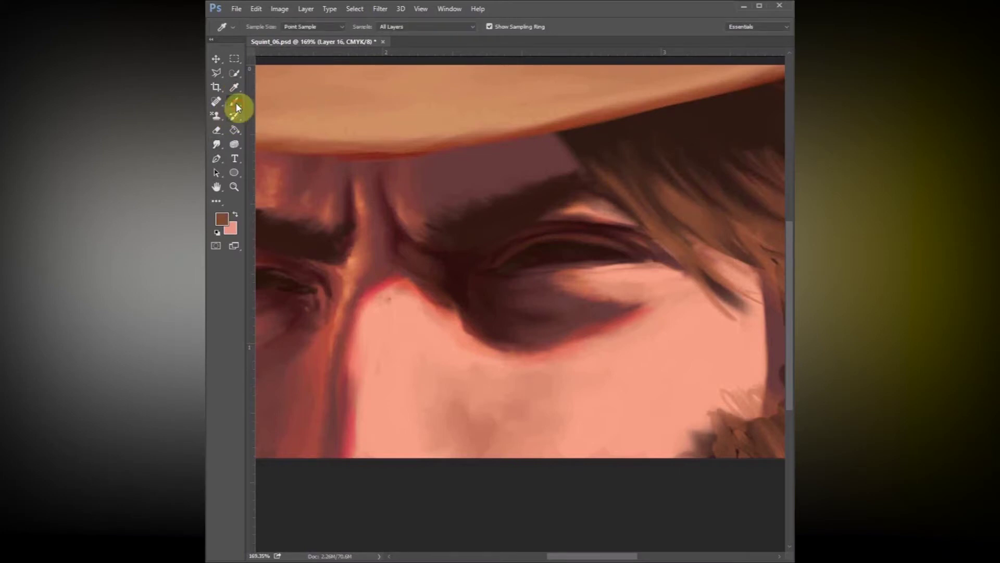
{"action": "left_click", "coordinate": [238, 106]}
{"action": "mouse_move", "coordinate": [584, 177]}
{"action": "left_mouse_down"}
{"action": "mouse_move", "coordinate": [560, 189]}
{"action": "mouse_move", "coordinate": [586, 186]}
{"action": "left_mouse_up"}
{"action": "left_click", "coordinate": [216, 149]}
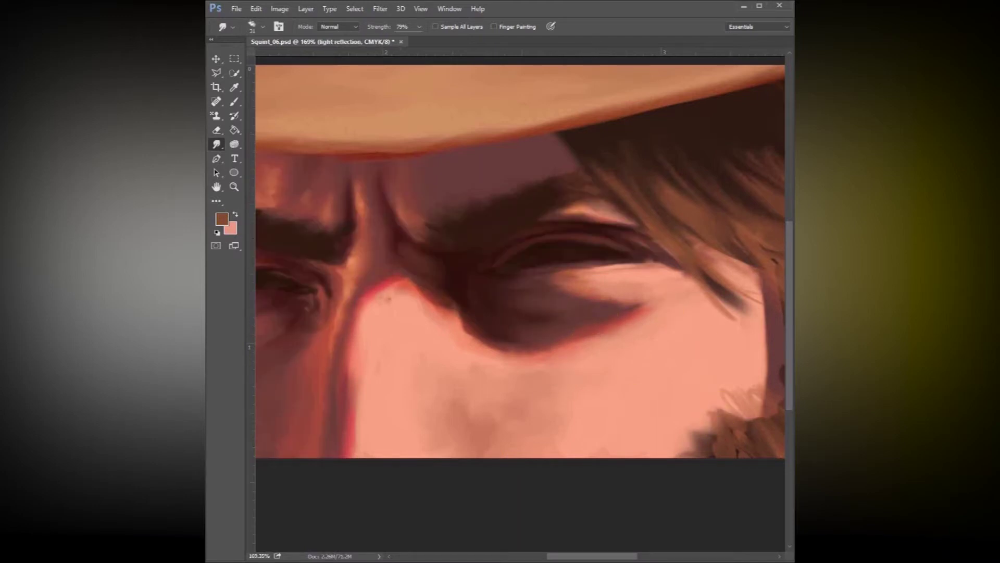
Step: Hide the hair highlights, choose a lighter brown and paint fine strokes on the right brow's outer end
{"action": "key", "text": "ctrl+comma"}
{"action": "key", "text": "ctrl+comma"}
{"action": "key", "text": "ctrl+comma"}
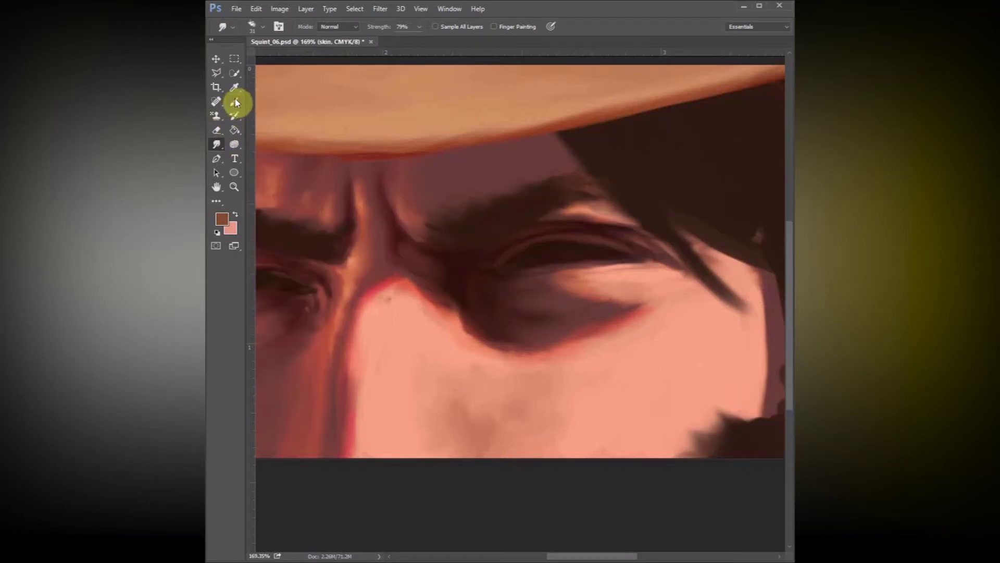
{"action": "left_click", "coordinate": [235, 101]}
{"action": "left_click", "coordinate": [222, 219]}
{"action": "left_click", "coordinate": [689, 272]}
{"action": "mouse_move", "coordinate": [568, 187]}
{"action": "left_mouse_down"}
{"action": "mouse_move", "coordinate": [565, 199]}
{"action": "mouse_move", "coordinate": [595, 205]}
{"action": "mouse_move", "coordinate": [576, 183]}
{"action": "mouse_move", "coordinate": [601, 196]}
{"action": "left_mouse_up"}
{"action": "key", "text": "ctrl+comma"}
{"action": "key", "text": "ctrl+comma"}
{"action": "key", "text": "alt+bracketright"}
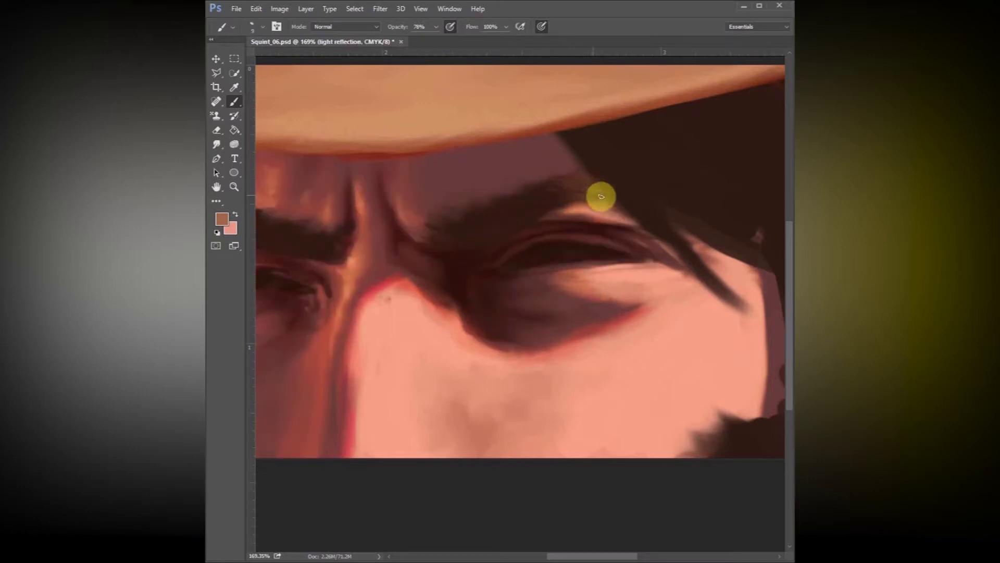
Step: Try to smudge the outer end of the right brow with a resized smudge brush, and undo the stroke
{"action": "left_click", "coordinate": [216, 144]}
{"action": "right_click", "coordinate": [600, 180]}
{"action": "left_click", "coordinate": [677, 211]}
{"action": "left_click_drag", "start_coordinate": [556, 194], "coordinate": [552, 175]}
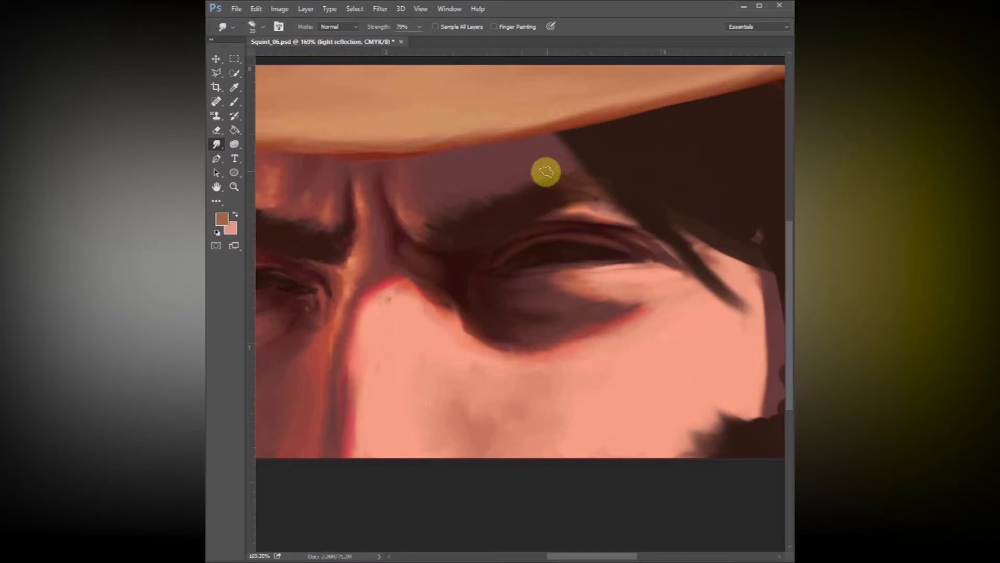
{"action": "key", "text": "ctrl+z"}
Step: On the skin layer, smudge the highlight beneath the right eye's outer corner inward with a resized brush
{"action": "key", "text": "alt+bracketleft"}
{"action": "right_click", "coordinate": [666, 288]}
{"action": "left_click", "coordinate": [745, 318]}
{"action": "mouse_move", "coordinate": [649, 285]}
{"action": "left_mouse_down"}
{"action": "mouse_move", "coordinate": [603, 284]}
{"action": "mouse_move", "coordinate": [624, 293]}
{"action": "mouse_move", "coordinate": [600, 290]}
{"action": "left_mouse_up"}
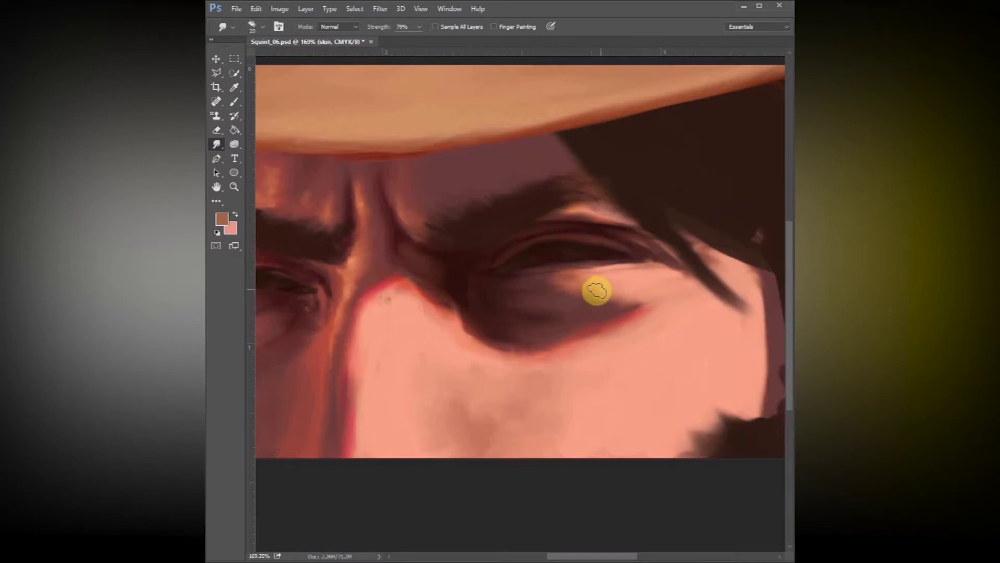
Step: Merge the painted eye layers into the skin layer, then smudge the right eye's shadow, outer corner and cheek at a higher strength
{"action": "right_click", "coordinate": [793, 74]}
{"action": "left_click", "coordinate": [716, 456]}
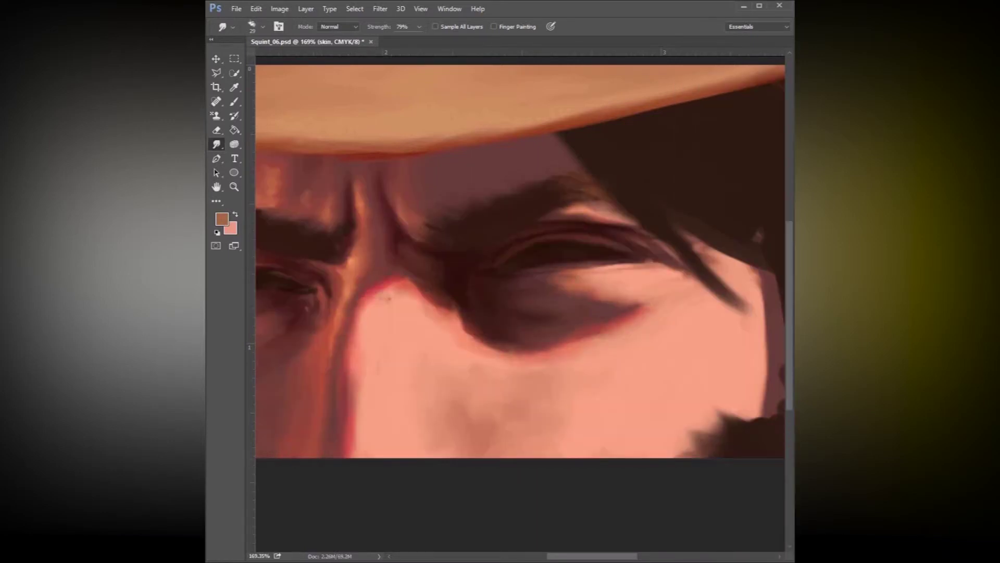
{"action": "key", "text": "ctrl+e"}
{"action": "mouse_move", "coordinate": [476, 324]}
{"action": "left_mouse_down"}
{"action": "mouse_move", "coordinate": [415, 285]}
{"action": "mouse_move", "coordinate": [455, 297]}
{"action": "mouse_move", "coordinate": [441, 305]}
{"action": "mouse_move", "coordinate": [459, 317]}
{"action": "mouse_move", "coordinate": [427, 309]}
{"action": "mouse_move", "coordinate": [434, 314]}
{"action": "mouse_move", "coordinate": [417, 289]}
{"action": "mouse_move", "coordinate": [512, 347]}
{"action": "mouse_move", "coordinate": [507, 357]}
{"action": "mouse_move", "coordinate": [499, 343]}
{"action": "mouse_move", "coordinate": [461, 333]}
{"action": "mouse_move", "coordinate": [469, 328]}
{"action": "mouse_move", "coordinate": [442, 328]}
{"action": "mouse_move", "coordinate": [497, 346]}
{"action": "mouse_move", "coordinate": [560, 332]}
{"action": "mouse_move", "coordinate": [516, 339]}
{"action": "mouse_move", "coordinate": [485, 314]}
{"action": "mouse_move", "coordinate": [478, 261]}
{"action": "mouse_move", "coordinate": [468, 281]}
{"action": "mouse_move", "coordinate": [493, 250]}
{"action": "mouse_move", "coordinate": [504, 268]}
{"action": "mouse_move", "coordinate": [462, 311]}
{"action": "mouse_move", "coordinate": [673, 301]}
{"action": "mouse_move", "coordinate": [649, 291]}
{"action": "mouse_move", "coordinate": [688, 279]}
{"action": "mouse_move", "coordinate": [666, 250]}
{"action": "mouse_move", "coordinate": [728, 265]}
{"action": "mouse_move", "coordinate": [674, 250]}
{"action": "left_mouse_up"}
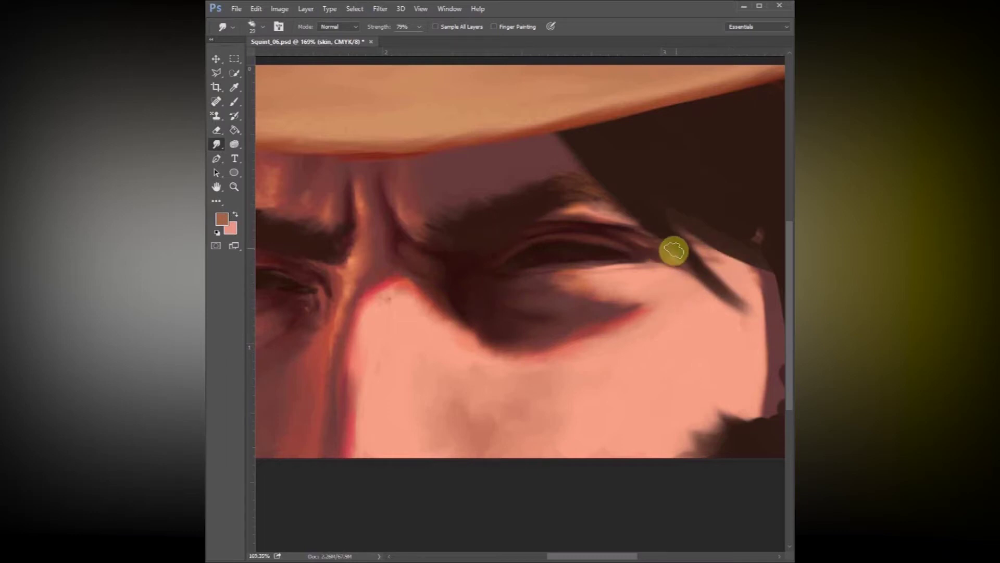
{"action": "mouse_move", "coordinate": [638, 315]}
{"action": "left_mouse_down"}
{"action": "mouse_move", "coordinate": [561, 284]}
{"action": "mouse_move", "coordinate": [599, 274]}
{"action": "mouse_move", "coordinate": [535, 296]}
{"action": "mouse_move", "coordinate": [555, 285]}
{"action": "mouse_move", "coordinate": [611, 301]}
{"action": "mouse_move", "coordinate": [586, 286]}
{"action": "mouse_move", "coordinate": [582, 295]}
{"action": "mouse_move", "coordinate": [600, 219]}
{"action": "mouse_move", "coordinate": [641, 232]}
{"action": "mouse_move", "coordinate": [561, 212]}
{"action": "mouse_move", "coordinate": [589, 215]}
{"action": "mouse_move", "coordinate": [581, 209]}
{"action": "mouse_move", "coordinate": [660, 260]}
{"action": "mouse_move", "coordinate": [620, 220]}
{"action": "mouse_move", "coordinate": [517, 218]}
{"action": "mouse_move", "coordinate": [669, 285]}
{"action": "mouse_move", "coordinate": [651, 267]}
{"action": "mouse_move", "coordinate": [605, 276]}
{"action": "mouse_move", "coordinate": [664, 266]}
{"action": "mouse_move", "coordinate": [546, 292]}
{"action": "mouse_move", "coordinate": [574, 278]}
{"action": "mouse_move", "coordinate": [564, 285]}
{"action": "mouse_move", "coordinate": [595, 301]}
{"action": "mouse_move", "coordinate": [589, 281]}
{"action": "mouse_move", "coordinate": [617, 320]}
{"action": "mouse_move", "coordinate": [573, 336]}
{"action": "mouse_move", "coordinate": [649, 304]}
{"action": "mouse_move", "coordinate": [631, 310]}
{"action": "mouse_move", "coordinate": [628, 294]}
{"action": "mouse_move", "coordinate": [665, 283]}
{"action": "mouse_move", "coordinate": [643, 303]}
{"action": "mouse_move", "coordinate": [700, 302]}
{"action": "mouse_move", "coordinate": [657, 304]}
{"action": "mouse_move", "coordinate": [697, 294]}
{"action": "mouse_move", "coordinate": [679, 286]}
{"action": "mouse_move", "coordinate": [625, 343]}
{"action": "mouse_move", "coordinate": [504, 434]}
{"action": "mouse_move", "coordinate": [582, 428]}
{"action": "mouse_move", "coordinate": [513, 369]}
{"action": "mouse_move", "coordinate": [466, 374]}
{"action": "mouse_move", "coordinate": [489, 456]}
{"action": "mouse_move", "coordinate": [464, 405]}
{"action": "mouse_move", "coordinate": [564, 429]}
{"action": "mouse_move", "coordinate": [576, 388]}
{"action": "mouse_move", "coordinate": [543, 414]}
{"action": "mouse_move", "coordinate": [578, 419]}
{"action": "mouse_move", "coordinate": [516, 446]}
{"action": "left_mouse_up"}
{"action": "left_click", "coordinate": [425, 45]}
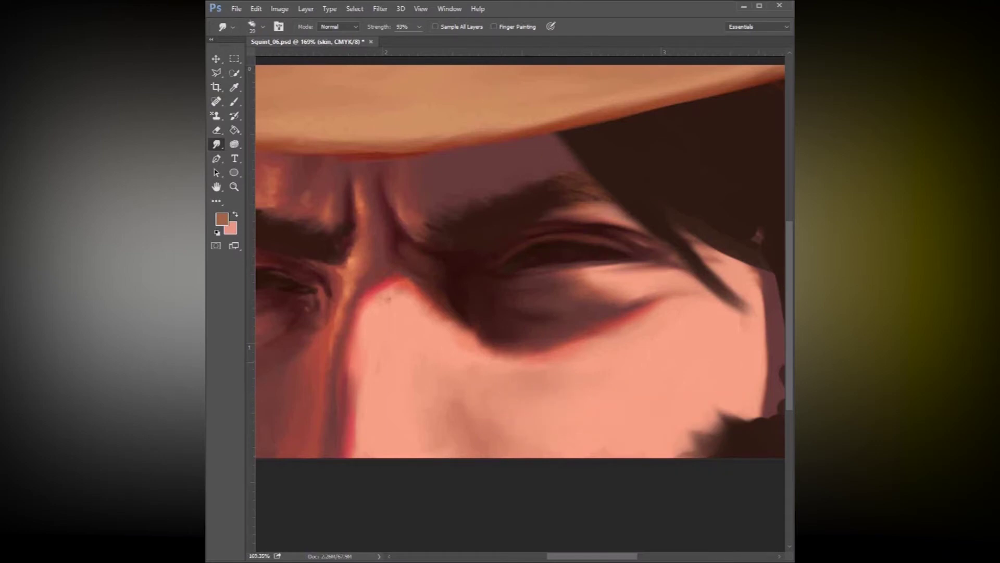
Step: Switch to the hair layer and smudge the sideburn's edge and the hair's lower edge beside the right eye
{"action": "key", "text": "alt+]"}
{"action": "left_click_drag", "start_coordinate": [744, 431], "coordinate": [778, 384]}
{"action": "mouse_move", "coordinate": [762, 232]}
{"action": "left_mouse_down"}
{"action": "mouse_move", "coordinate": [712, 247]}
{"action": "mouse_move", "coordinate": [760, 279]}
{"action": "mouse_move", "coordinate": [762, 246]}
{"action": "mouse_move", "coordinate": [751, 269]}
{"action": "left_mouse_up"}
Step: Create a new layer and set the foreground colour to a pale peach
{"action": "key", "text": "ctrl+shift+n"}
{"action": "key", "text": "Return"}
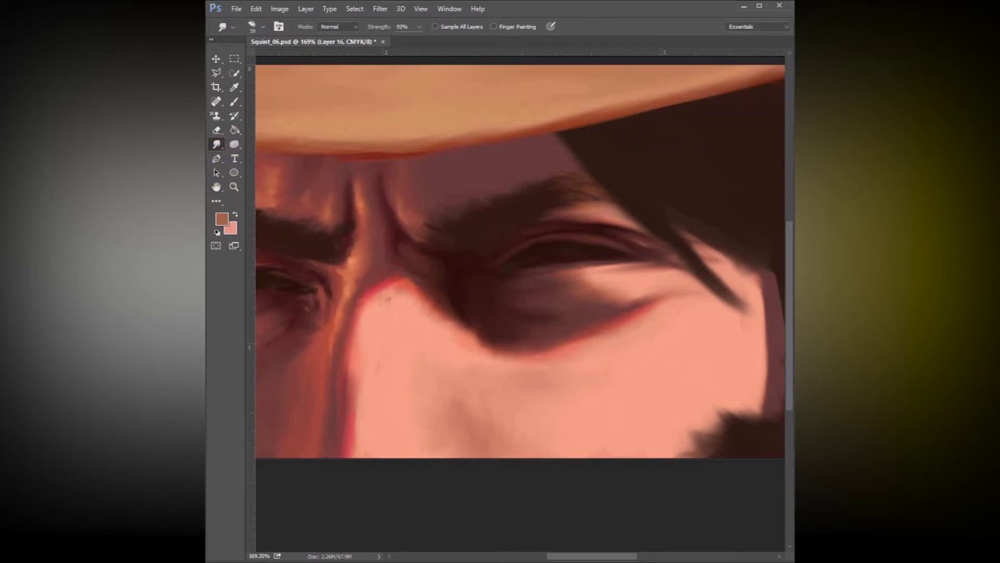
{"action": "left_click", "coordinate": [221, 218]}
{"action": "left_click", "coordinate": [500, 277]}
{"action": "left_click", "coordinate": [608, 408]}
{"action": "left_click", "coordinate": [704, 274]}
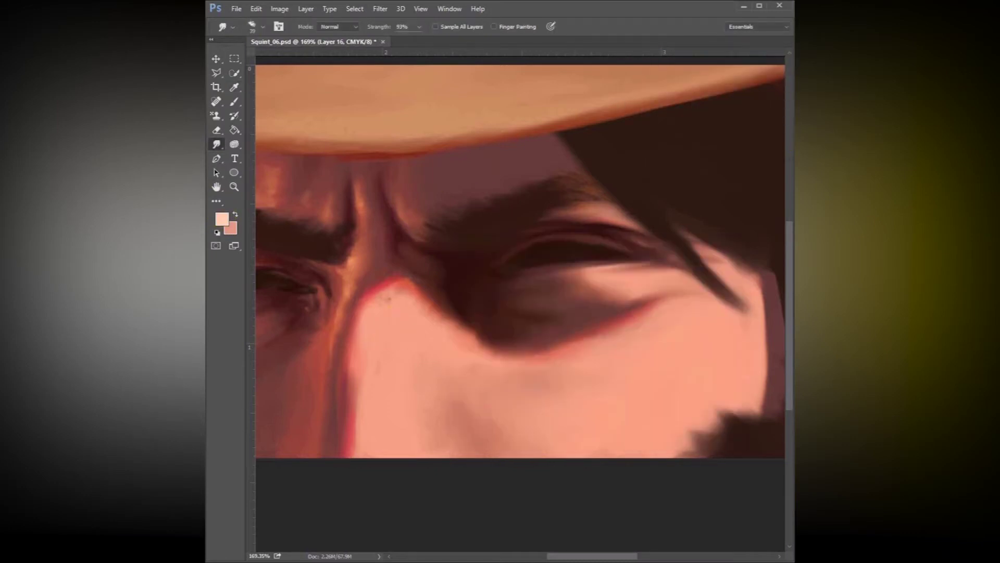
Step: Paint pale peach highlights down the nose bridge and onto the inner cheek with an 18 px brush
{"action": "left_click", "coordinate": [233, 100]}
{"action": "right_click", "coordinate": [444, 322]}
{"action": "left_click", "coordinate": [480, 330]}
{"action": "left_click", "coordinate": [394, 299]}
{"action": "mouse_move", "coordinate": [393, 299]}
{"action": "left_mouse_down"}
{"action": "mouse_move", "coordinate": [386, 337]}
{"action": "mouse_move", "coordinate": [385, 302]}
{"action": "mouse_move", "coordinate": [389, 393]}
{"action": "left_mouse_up"}
{"action": "mouse_move", "coordinate": [390, 451]}
{"action": "left_mouse_down"}
{"action": "mouse_move", "coordinate": [390, 430]}
{"action": "mouse_move", "coordinate": [394, 444]}
{"action": "mouse_move", "coordinate": [406, 303]}
{"action": "mouse_move", "coordinate": [423, 335]}
{"action": "mouse_move", "coordinate": [449, 338]}
{"action": "mouse_move", "coordinate": [464, 357]}
{"action": "mouse_move", "coordinate": [472, 396]}
{"action": "mouse_move", "coordinate": [450, 395]}
{"action": "mouse_move", "coordinate": [415, 342]}
{"action": "mouse_move", "coordinate": [470, 363]}
{"action": "mouse_move", "coordinate": [446, 364]}
{"action": "mouse_move", "coordinate": [401, 314]}
{"action": "mouse_move", "coordinate": [446, 382]}
{"action": "mouse_move", "coordinate": [416, 349]}
{"action": "left_mouse_up"}
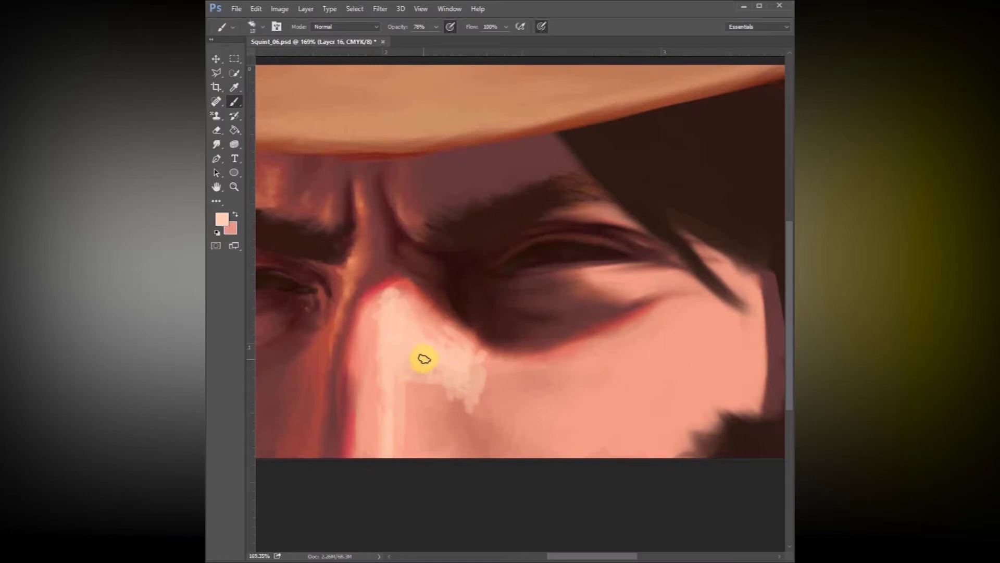
{"action": "mouse_move", "coordinate": [428, 358]}
{"action": "left_mouse_down"}
{"action": "mouse_move", "coordinate": [443, 379]}
{"action": "mouse_move", "coordinate": [449, 355]}
{"action": "mouse_move", "coordinate": [425, 326]}
{"action": "left_mouse_up"}
Step: Paint pale peach highlights around the right eye's outer corner and under the brow, and across the outer cheekbone with larger brushes
{"action": "mouse_move", "coordinate": [636, 297]}
{"action": "left_mouse_down"}
{"action": "mouse_move", "coordinate": [634, 279]}
{"action": "mouse_move", "coordinate": [616, 273]}
{"action": "mouse_move", "coordinate": [653, 287]}
{"action": "left_mouse_up"}
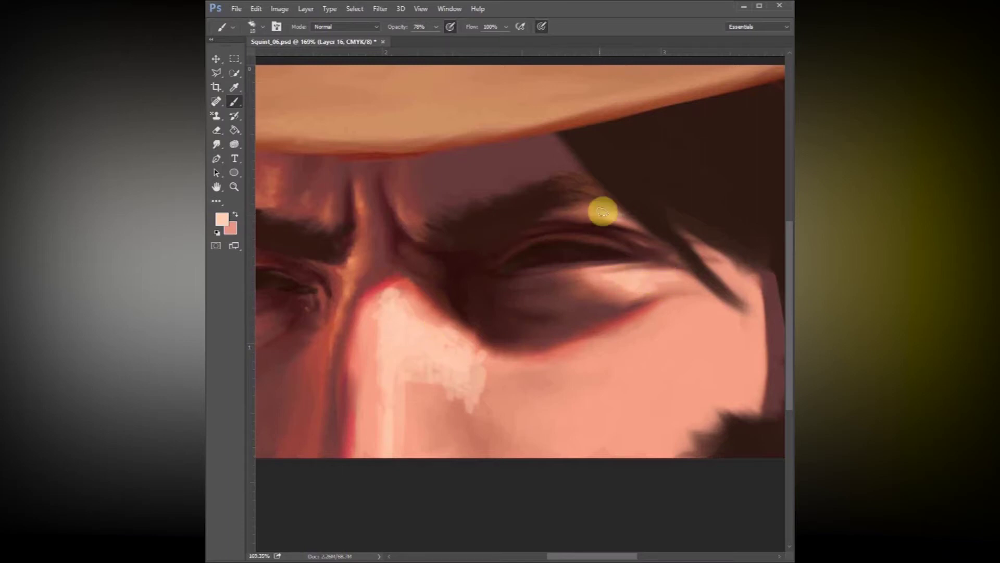
{"action": "left_click_drag", "start_coordinate": [662, 321], "coordinate": [700, 300]}
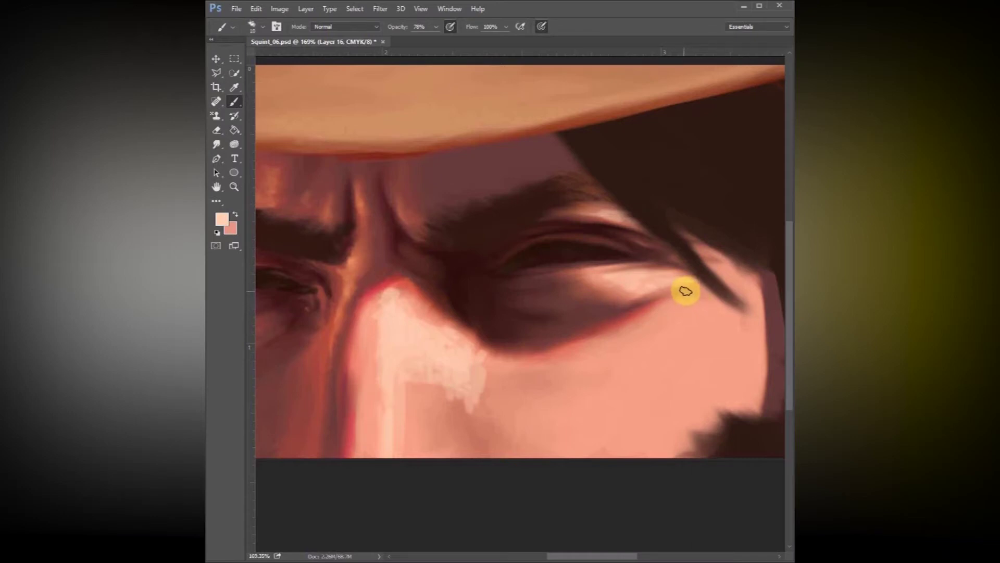
{"action": "right_click", "coordinate": [688, 306]}
{"action": "left_click", "coordinate": [761, 333]}
{"action": "mouse_move", "coordinate": [671, 326]}
{"action": "left_mouse_down"}
{"action": "mouse_move", "coordinate": [690, 335]}
{"action": "mouse_move", "coordinate": [631, 381]}
{"action": "left_mouse_up"}
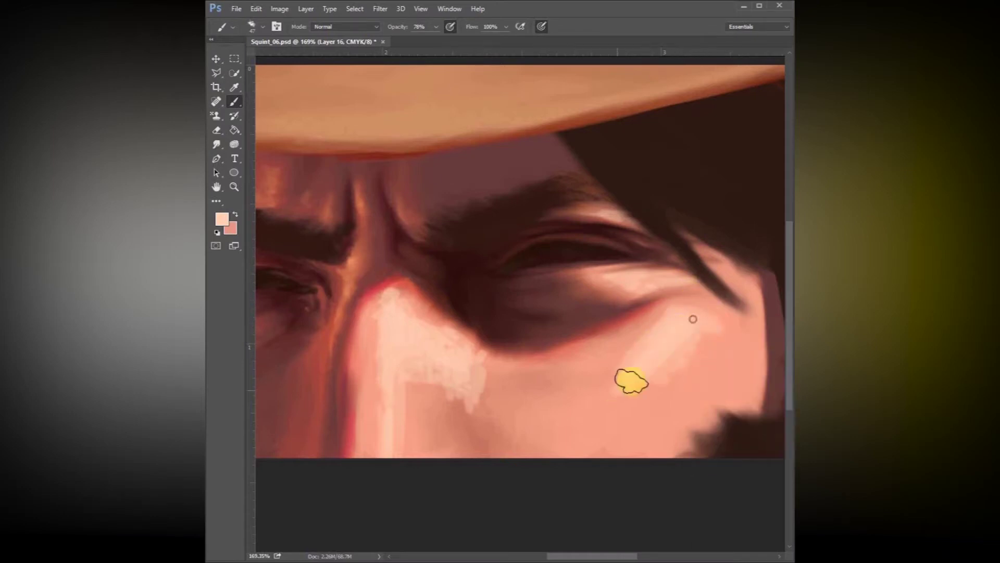
{"action": "right_click", "coordinate": [701, 304]}
{"action": "mouse_move", "coordinate": [714, 304]}
{"action": "left_mouse_down"}
{"action": "mouse_move", "coordinate": [680, 298]}
{"action": "mouse_move", "coordinate": [721, 304]}
{"action": "mouse_move", "coordinate": [717, 295]}
{"action": "left_mouse_up"}
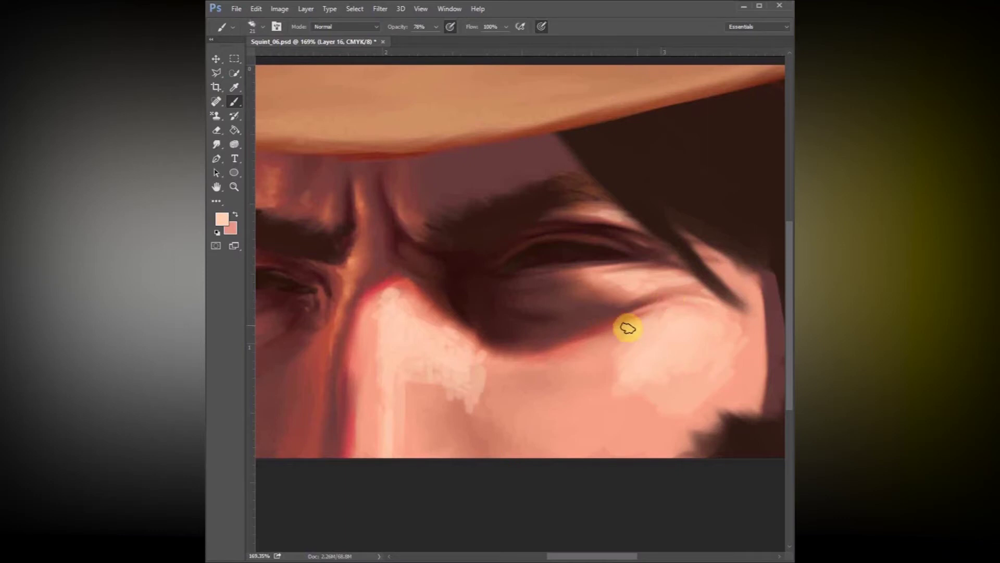
{"action": "left_click_drag", "start_coordinate": [611, 366], "coordinate": [586, 359]}
Step: Paint broad pale peach strokes across the middle of the cheek with a 59 px brush
{"action": "right_click", "coordinate": [593, 406]}
{"action": "left_click", "coordinate": [706, 405]}
{"action": "mouse_move", "coordinate": [582, 409]}
{"action": "left_mouse_down"}
{"action": "mouse_move", "coordinate": [609, 421]}
{"action": "mouse_move", "coordinate": [557, 412]}
{"action": "mouse_move", "coordinate": [551, 376]}
{"action": "mouse_move", "coordinate": [572, 411]}
{"action": "mouse_move", "coordinate": [494, 368]}
{"action": "mouse_move", "coordinate": [507, 380]}
{"action": "mouse_move", "coordinate": [461, 407]}
{"action": "mouse_move", "coordinate": [414, 455]}
{"action": "mouse_move", "coordinate": [452, 458]}
{"action": "mouse_move", "coordinate": [395, 445]}
{"action": "mouse_move", "coordinate": [384, 455]}
{"action": "mouse_move", "coordinate": [398, 387]}
{"action": "mouse_move", "coordinate": [387, 343]}
{"action": "mouse_move", "coordinate": [449, 417]}
{"action": "mouse_move", "coordinate": [460, 420]}
{"action": "mouse_move", "coordinate": [421, 401]}
{"action": "mouse_move", "coordinate": [438, 396]}
{"action": "mouse_move", "coordinate": [453, 412]}
{"action": "mouse_move", "coordinate": [447, 358]}
{"action": "mouse_move", "coordinate": [521, 398]}
{"action": "mouse_move", "coordinate": [529, 389]}
{"action": "mouse_move", "coordinate": [496, 372]}
{"action": "mouse_move", "coordinate": [543, 410]}
{"action": "mouse_move", "coordinate": [633, 433]}
{"action": "mouse_move", "coordinate": [592, 411]}
{"action": "mouse_move", "coordinate": [603, 400]}
{"action": "mouse_move", "coordinate": [590, 384]}
{"action": "mouse_move", "coordinate": [621, 414]}
{"action": "left_mouse_up"}
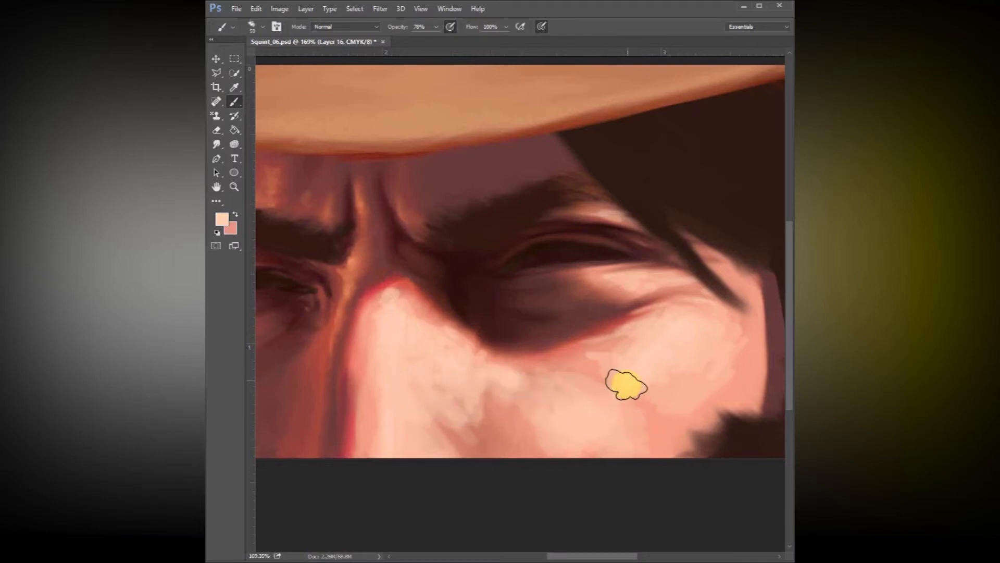
Step: Refine the pale peach highlights on the temple, cheekbone, upper cheek and beside the nose with a 20 px brush
{"action": "right_click", "coordinate": [696, 324]}
{"action": "left_click", "coordinate": [757, 351]}
{"action": "mouse_move", "coordinate": [712, 288]}
{"action": "left_mouse_down"}
{"action": "mouse_move", "coordinate": [744, 295]}
{"action": "mouse_move", "coordinate": [747, 278]}
{"action": "mouse_move", "coordinate": [721, 250]}
{"action": "left_mouse_up"}
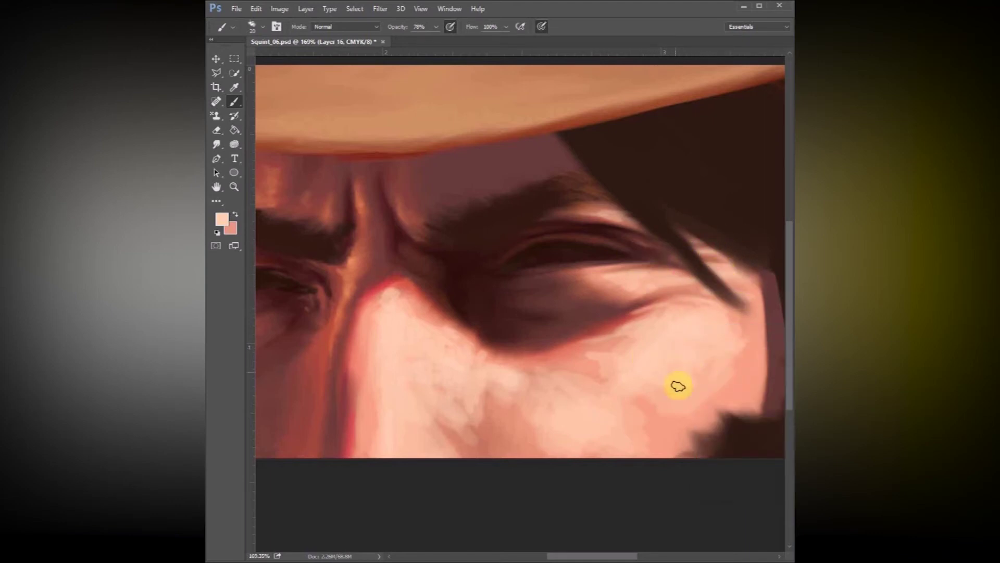
{"action": "left_click_drag", "start_coordinate": [583, 365], "coordinate": [635, 334]}
{"action": "mouse_move", "coordinate": [529, 446]}
{"action": "left_mouse_down"}
{"action": "mouse_move", "coordinate": [534, 411]}
{"action": "mouse_move", "coordinate": [451, 402]}
{"action": "left_mouse_up"}
{"action": "mouse_move", "coordinate": [740, 328]}
{"action": "left_mouse_down"}
{"action": "mouse_move", "coordinate": [760, 332]}
{"action": "mouse_move", "coordinate": [743, 321]}
{"action": "mouse_move", "coordinate": [743, 298]}
{"action": "mouse_move", "coordinate": [769, 291]}
{"action": "left_mouse_up"}
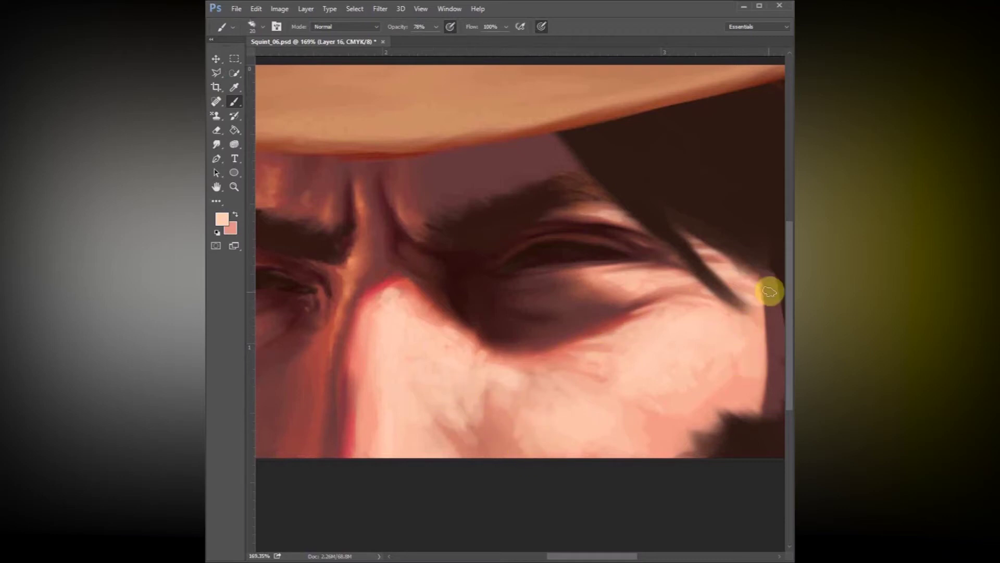
Step: Swap to the darker pink colour and paint thin highlights on the right upper lid and outer corner with a 14 px brush
{"action": "left_click", "coordinate": [236, 214]}
{"action": "right_click", "coordinate": [666, 219]}
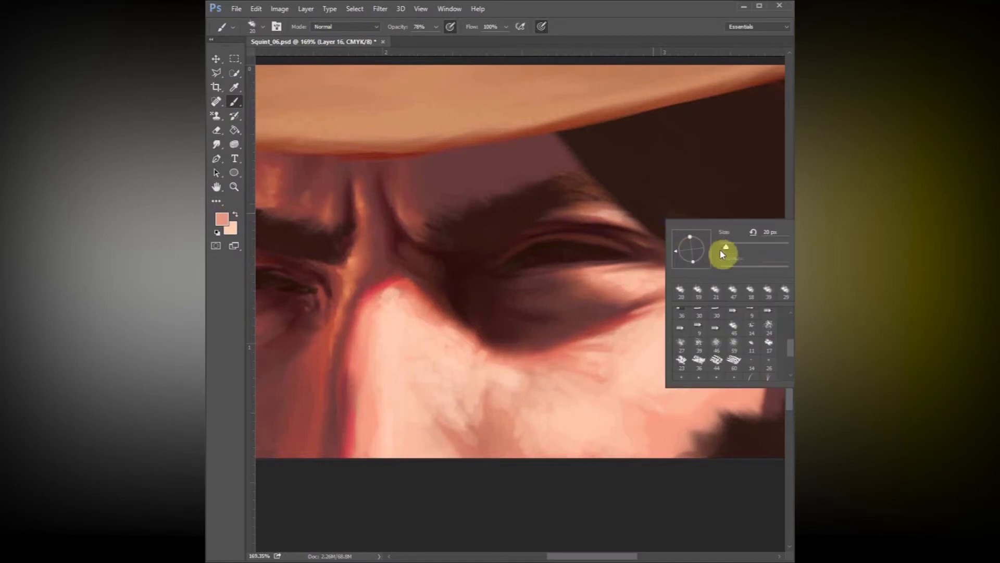
{"action": "left_click", "coordinate": [722, 247]}
{"action": "mouse_move", "coordinate": [624, 249]}
{"action": "left_mouse_down"}
{"action": "mouse_move", "coordinate": [579, 239]}
{"action": "mouse_move", "coordinate": [606, 240]}
{"action": "left_mouse_up"}
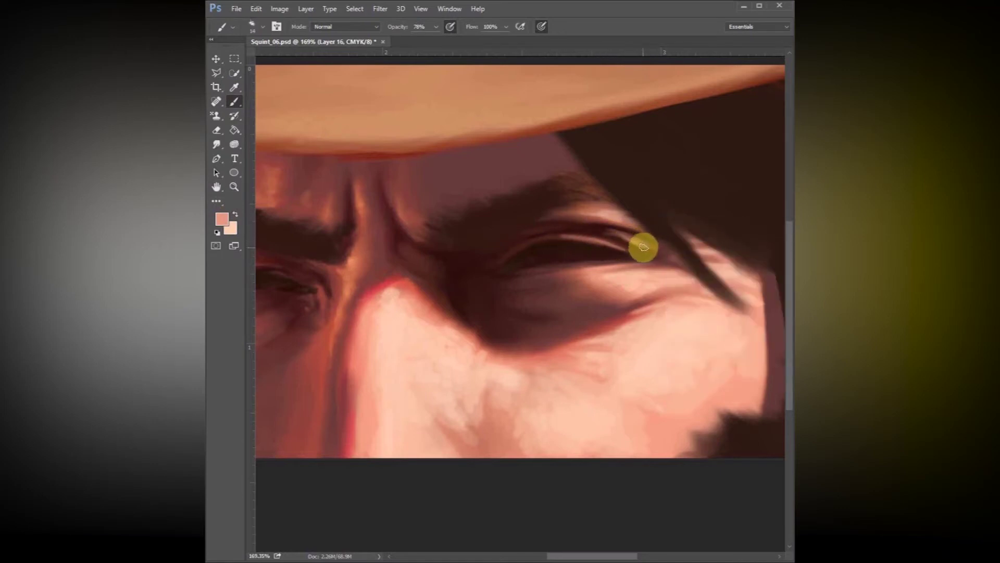
{"action": "mouse_move", "coordinate": [612, 237]}
{"action": "left_mouse_down"}
{"action": "mouse_move", "coordinate": [646, 245]}
{"action": "mouse_move", "coordinate": [609, 232]}
{"action": "mouse_move", "coordinate": [645, 251]}
{"action": "mouse_move", "coordinate": [675, 241]}
{"action": "mouse_move", "coordinate": [649, 249]}
{"action": "mouse_move", "coordinate": [696, 254]}
{"action": "left_mouse_up"}
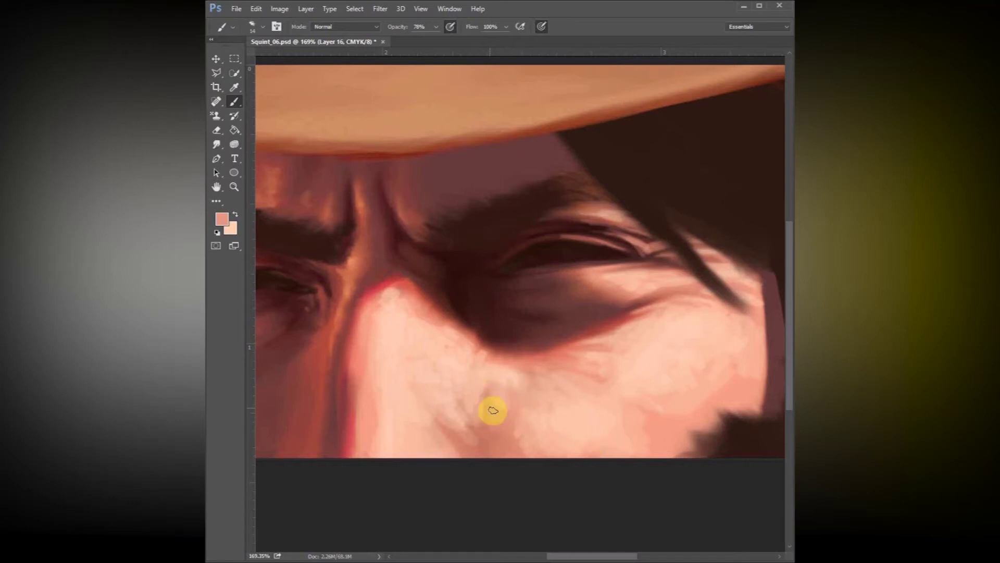
Step: Sample a light pink from the cheek and paint over the lower cheek with a larger brush to even out the tones
{"action": "left_click", "coordinate": [235, 87]}
{"action": "left_click", "coordinate": [663, 392]}
{"action": "left_click", "coordinate": [235, 102]}
{"action": "right_click", "coordinate": [717, 373]}
{"action": "key", "text": "Escape"}
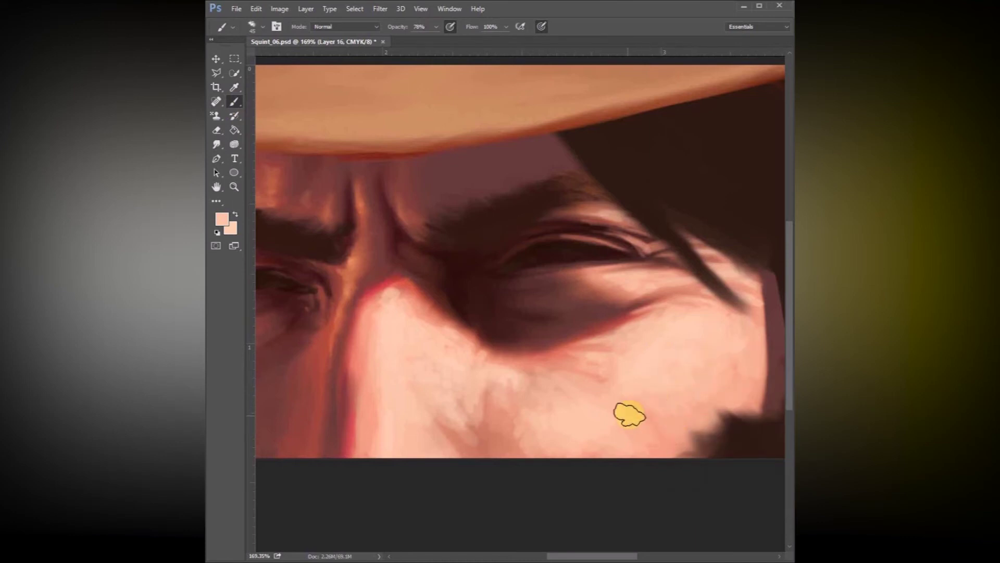
Step: Paint fine light pink highlights around the right eye's outer corner and upper lid with a very small brush
{"action": "right_click", "coordinate": [667, 318]}
{"action": "left_click_drag", "start_coordinate": [705, 345], "coordinate": [701, 345]}
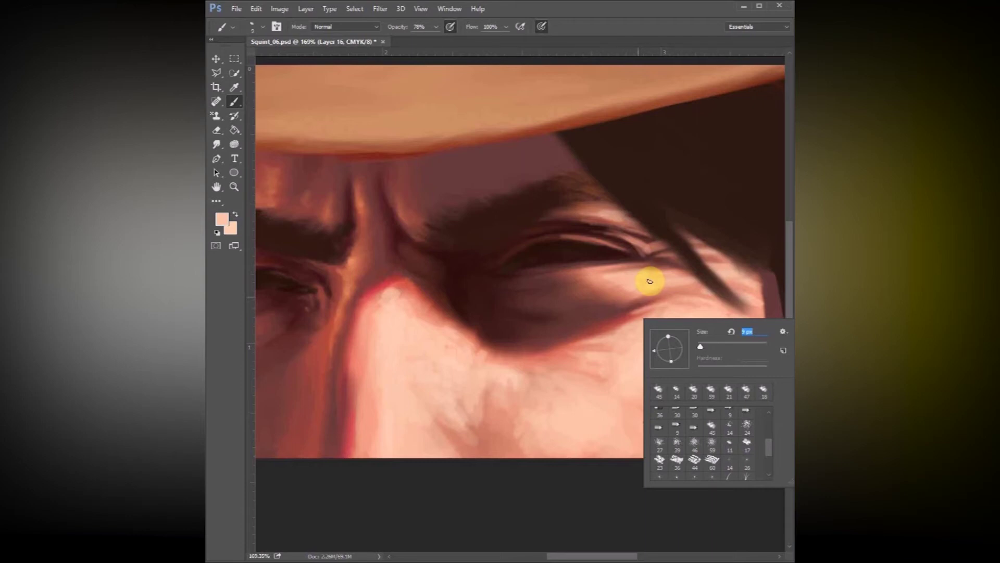
{"action": "left_click", "coordinate": [654, 244]}
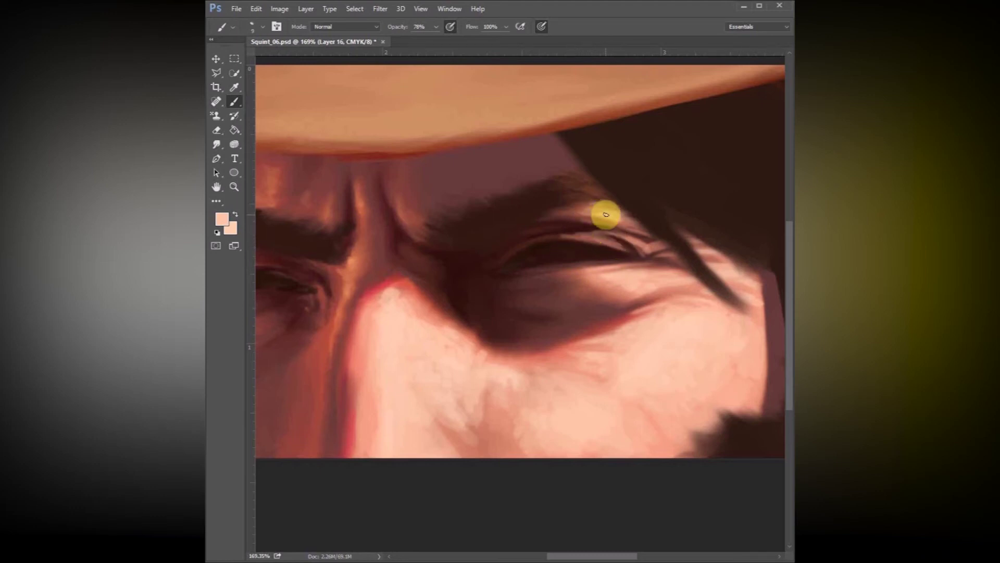
Step: Sample orange from the left cheek, paint faint touches at the right eye's inner corner, and blend them with the Smudge tool
{"action": "left_click", "coordinate": [234, 87]}
{"action": "left_click_drag", "start_coordinate": [428, 261], "coordinate": [646, 250]}
{"action": "left_click", "coordinate": [381, 377]}
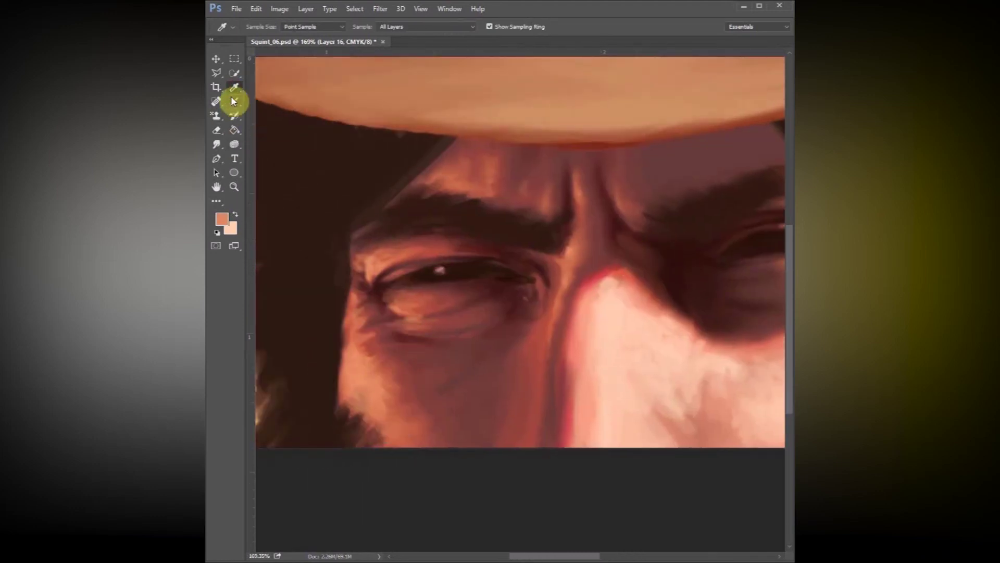
{"action": "left_click", "coordinate": [234, 102]}
{"action": "left_click_drag", "start_coordinate": [546, 217], "coordinate": [506, 227]}
{"action": "mouse_move", "coordinate": [671, 249]}
{"action": "left_mouse_down"}
{"action": "mouse_move", "coordinate": [688, 236]}
{"action": "mouse_move", "coordinate": [701, 243]}
{"action": "mouse_move", "coordinate": [717, 221]}
{"action": "mouse_move", "coordinate": [586, 212]}
{"action": "mouse_move", "coordinate": [555, 263]}
{"action": "left_mouse_up"}
{"action": "key", "text": "r"}
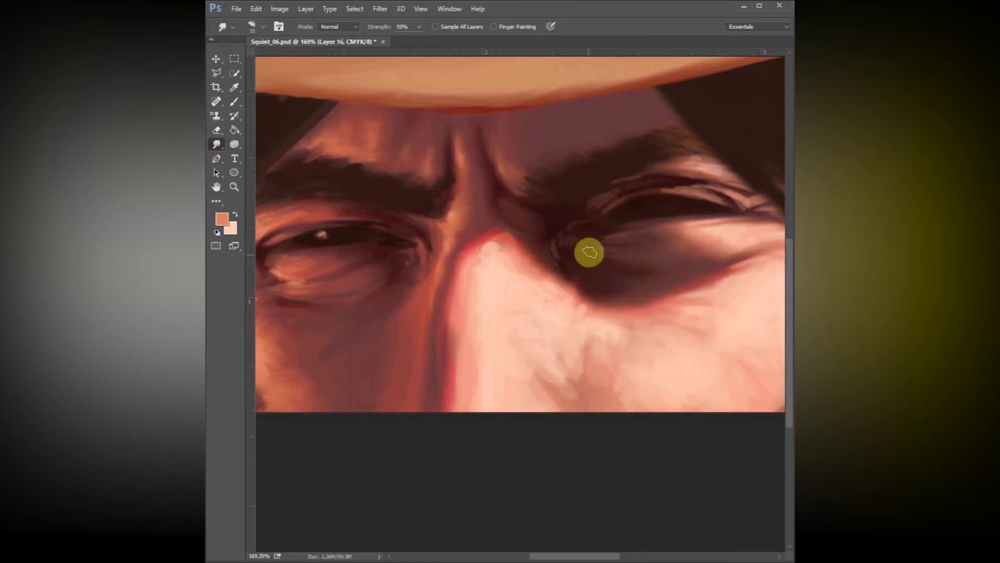
{"action": "left_click_drag", "start_coordinate": [594, 242], "coordinate": [602, 242]}
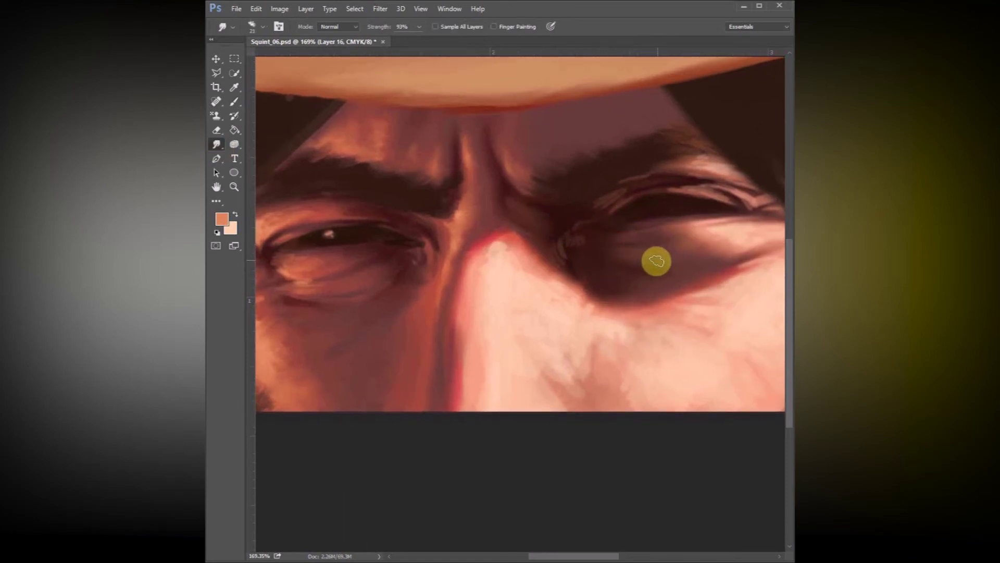
Step: Smudge the right eye's upper lid highlights, outer-corner creases and the edge of the shadow beneath the eye
{"action": "scroll", "coordinate": [647, 275], "scroll_direction": "right", "scroll_amount": 5}
{"action": "mouse_move", "coordinate": [419, 264]}
{"action": "left_mouse_down"}
{"action": "mouse_move", "coordinate": [445, 236]}
{"action": "mouse_move", "coordinate": [426, 236]}
{"action": "mouse_move", "coordinate": [426, 222]}
{"action": "mouse_move", "coordinate": [461, 209]}
{"action": "mouse_move", "coordinate": [462, 199]}
{"action": "mouse_move", "coordinate": [448, 202]}
{"action": "mouse_move", "coordinate": [557, 155]}
{"action": "left_mouse_up"}
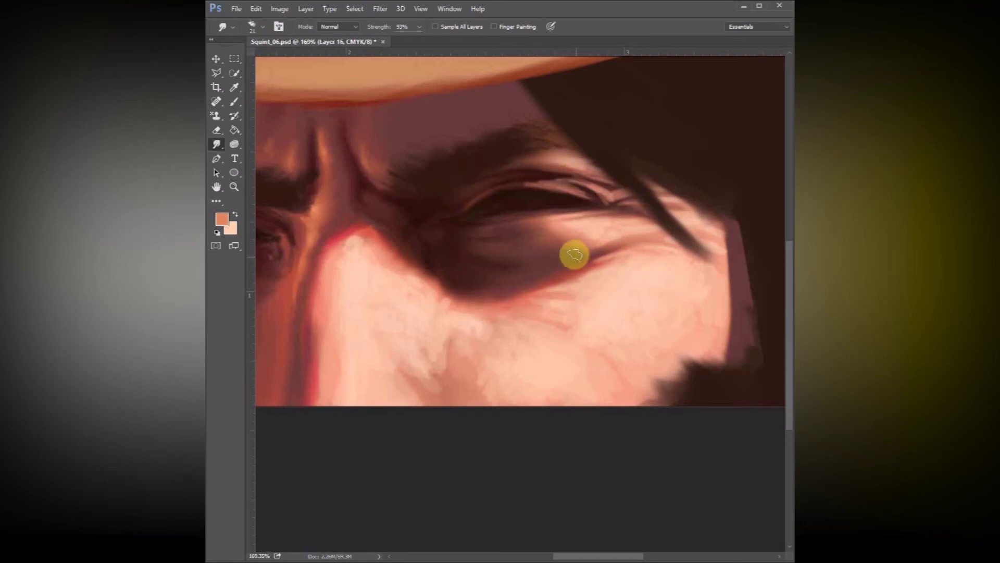
{"action": "mouse_move", "coordinate": [507, 183]}
{"action": "left_mouse_down"}
{"action": "mouse_move", "coordinate": [547, 177]}
{"action": "mouse_move", "coordinate": [580, 200]}
{"action": "mouse_move", "coordinate": [555, 180]}
{"action": "mouse_move", "coordinate": [618, 202]}
{"action": "left_mouse_up"}
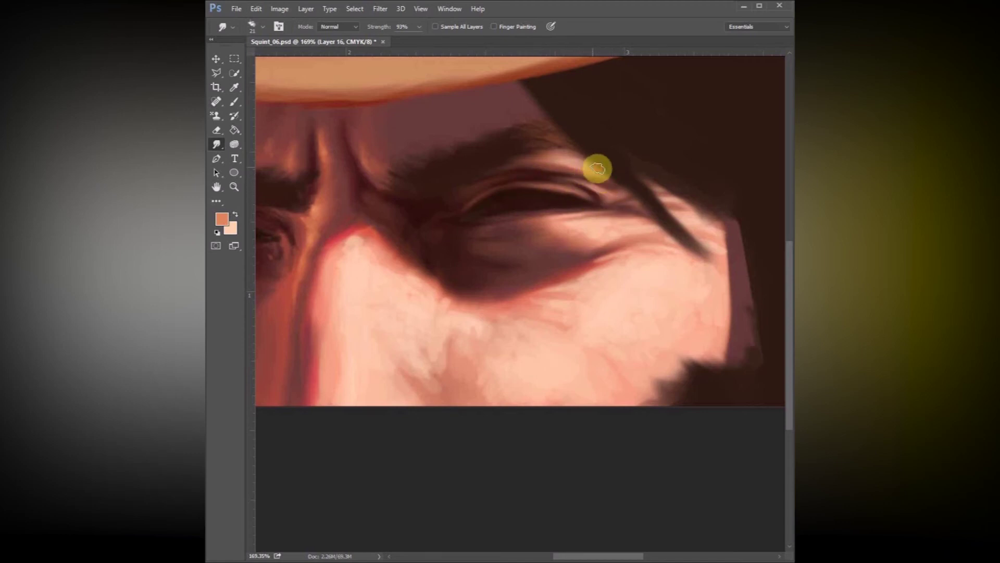
{"action": "mouse_move", "coordinate": [554, 296]}
{"action": "left_mouse_down"}
{"action": "mouse_move", "coordinate": [598, 235]}
{"action": "mouse_move", "coordinate": [583, 247]}
{"action": "mouse_move", "coordinate": [564, 230]}
{"action": "mouse_move", "coordinate": [625, 234]}
{"action": "left_mouse_up"}
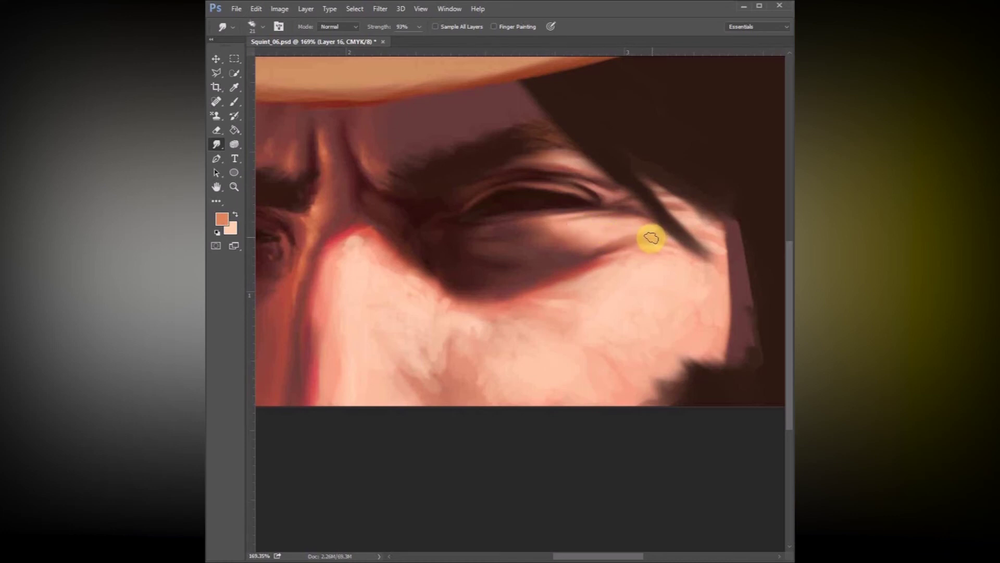
Step: Adjust the Smudge brush size and blend the light tones across the nose, inner cheek and upper cheek
{"action": "right_click", "coordinate": [644, 325]}
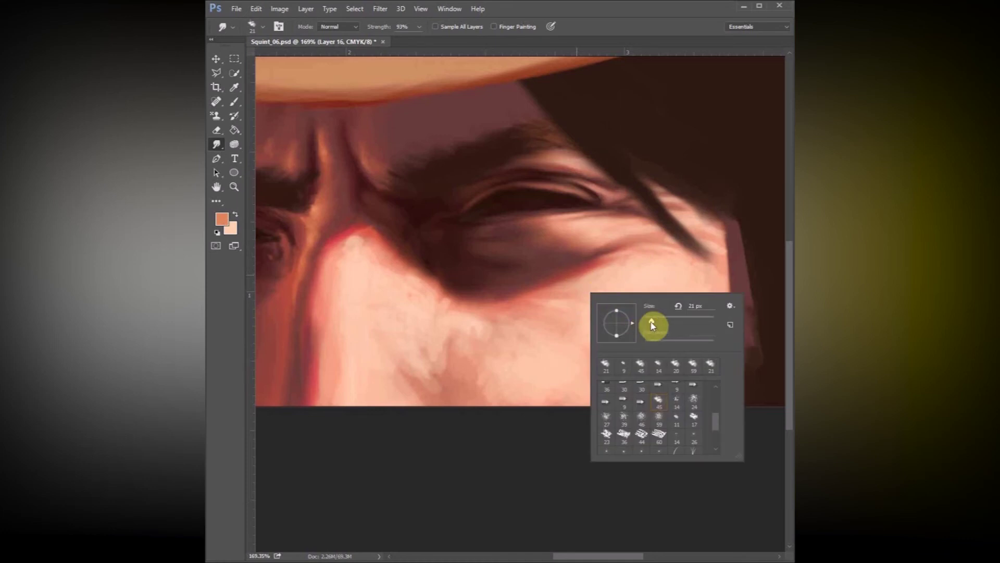
{"action": "left_click_drag", "start_coordinate": [663, 325], "coordinate": [661, 325]}
{"action": "mouse_move", "coordinate": [483, 328]}
{"action": "left_mouse_down"}
{"action": "mouse_move", "coordinate": [469, 330]}
{"action": "mouse_move", "coordinate": [437, 384]}
{"action": "mouse_move", "coordinate": [376, 332]}
{"action": "left_mouse_up"}
{"action": "mouse_move", "coordinate": [366, 262]}
{"action": "left_mouse_down"}
{"action": "mouse_move", "coordinate": [390, 229]}
{"action": "mouse_move", "coordinate": [419, 265]}
{"action": "left_mouse_up"}
{"action": "mouse_move", "coordinate": [525, 394]}
{"action": "left_mouse_down"}
{"action": "mouse_move", "coordinate": [431, 353]}
{"action": "mouse_move", "coordinate": [453, 384]}
{"action": "mouse_move", "coordinate": [513, 371]}
{"action": "mouse_move", "coordinate": [514, 357]}
{"action": "left_mouse_up"}
{"action": "mouse_move", "coordinate": [630, 282]}
{"action": "left_mouse_down"}
{"action": "mouse_move", "coordinate": [643, 232]}
{"action": "mouse_move", "coordinate": [705, 246]}
{"action": "mouse_move", "coordinate": [563, 238]}
{"action": "left_mouse_up"}
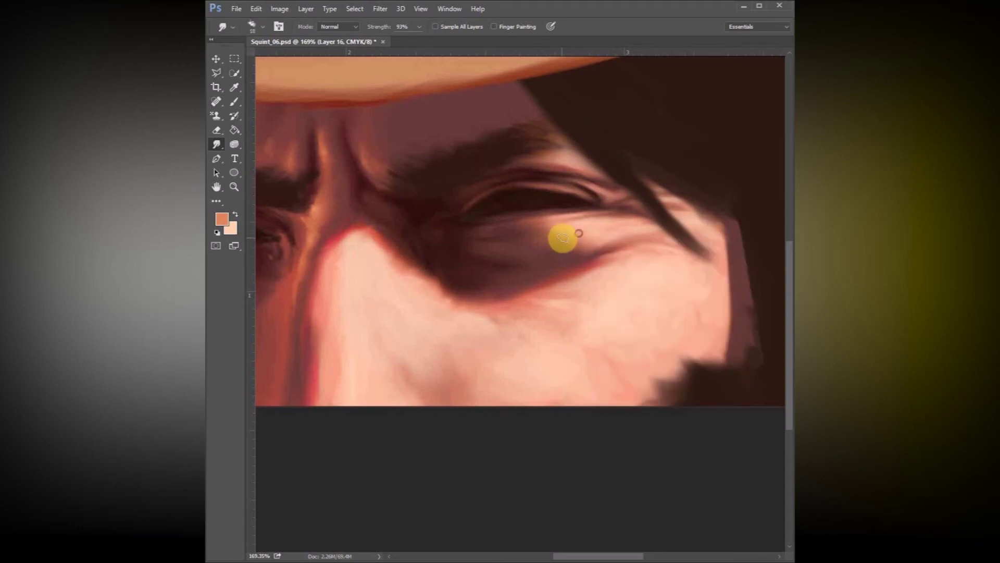
Step: Paint a small orange touch in the shadow at the right eye's inner corner and smudge it toward the lid
{"action": "left_click", "coordinate": [234, 102]}
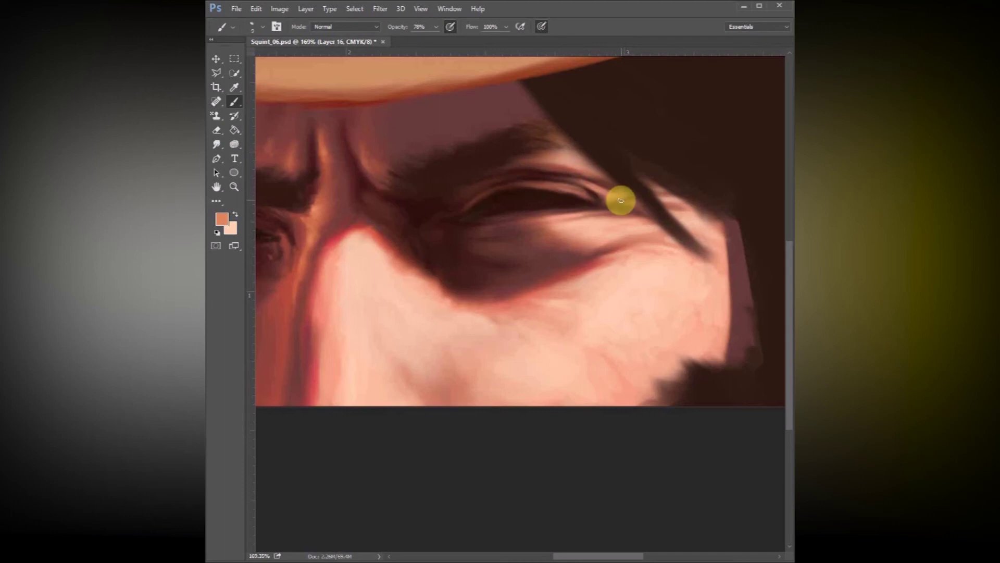
{"action": "left_click_drag", "start_coordinate": [436, 234], "coordinate": [455, 236]}
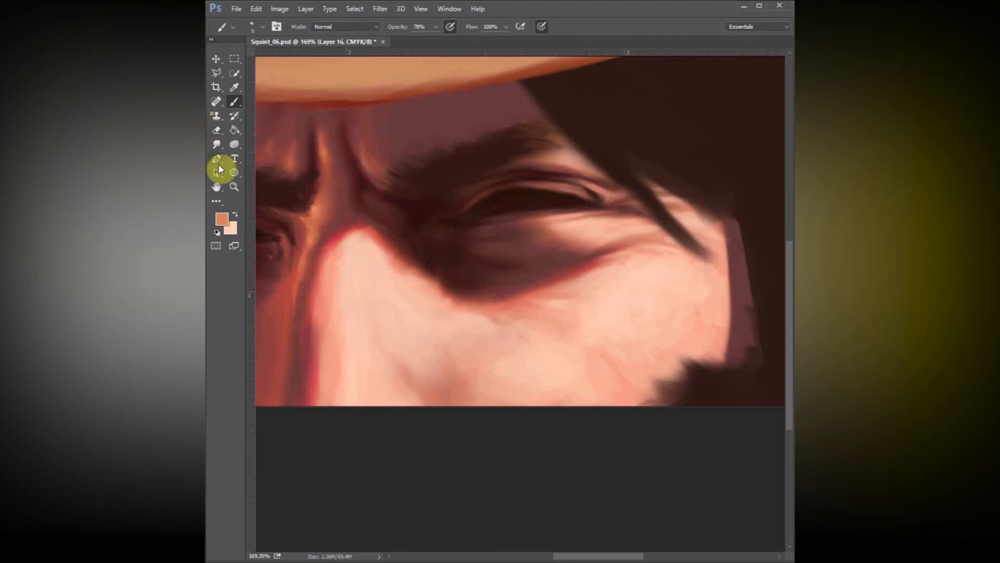
{"action": "left_click", "coordinate": [217, 144]}
{"action": "mouse_move", "coordinate": [410, 191]}
{"action": "left_mouse_down"}
{"action": "mouse_move", "coordinate": [609, 212]}
{"action": "mouse_move", "coordinate": [580, 206]}
{"action": "left_mouse_up"}
Step: Choose a dark maroon colour and paint shadow strokes on the forehead above the right brow with a 17 px brush at 100% zoom
{"action": "double_click", "coordinate": [234, 186]}
{"action": "left_click_drag", "start_coordinate": [488, 195], "coordinate": [474, 169]}
{"action": "left_click", "coordinate": [222, 219]}
{"action": "left_click", "coordinate": [553, 231]}
{"action": "left_click", "coordinate": [581, 385]}
{"action": "left_click", "coordinate": [602, 297]}
{"action": "left_click", "coordinate": [698, 271]}
{"action": "key", "text": "b"}
{"action": "right_click", "coordinate": [539, 192]}
{"action": "left_click", "coordinate": [657, 208]}
{"action": "mouse_move", "coordinate": [535, 186]}
{"action": "left_mouse_down"}
{"action": "mouse_move", "coordinate": [588, 152]}
{"action": "mouse_move", "coordinate": [609, 162]}
{"action": "mouse_move", "coordinate": [588, 156]}
{"action": "mouse_move", "coordinate": [535, 187]}
{"action": "mouse_move", "coordinate": [520, 166]}
{"action": "mouse_move", "coordinate": [442, 166]}
{"action": "left_mouse_up"}
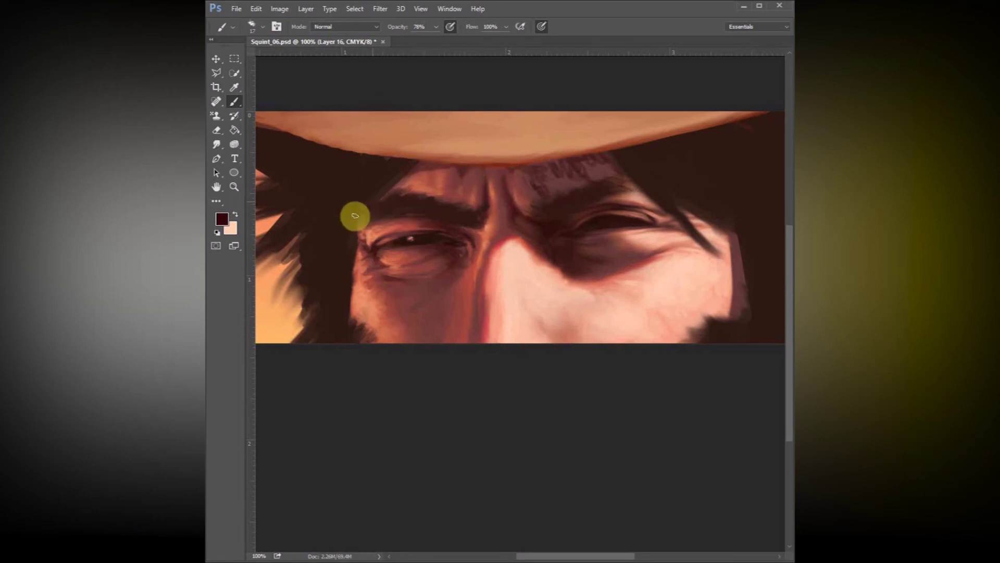
Step: Resize the Smudge brush and blend the maroon forehead strokes and the shadow edge below the right eye
{"action": "left_click", "coordinate": [216, 144]}
{"action": "right_click", "coordinate": [593, 167]}
{"action": "left_click", "coordinate": [660, 184]}
{"action": "left_click", "coordinate": [604, 159]}
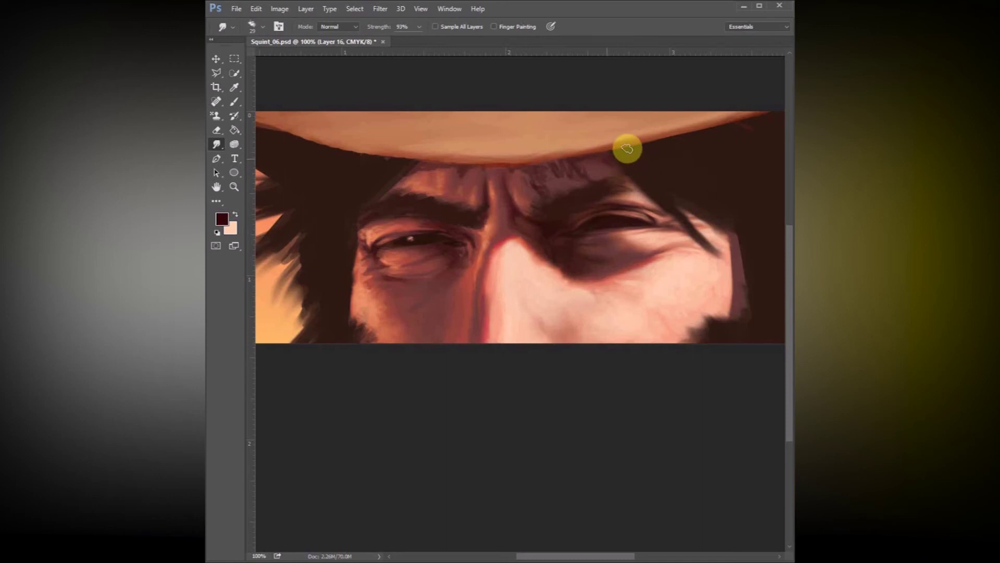
{"action": "mouse_move", "coordinate": [612, 172]}
{"action": "left_mouse_down"}
{"action": "mouse_move", "coordinate": [553, 170]}
{"action": "mouse_move", "coordinate": [583, 176]}
{"action": "mouse_move", "coordinate": [577, 163]}
{"action": "mouse_move", "coordinate": [582, 178]}
{"action": "mouse_move", "coordinate": [543, 175]}
{"action": "mouse_move", "coordinate": [539, 197]}
{"action": "mouse_move", "coordinate": [528, 171]}
{"action": "mouse_move", "coordinate": [549, 189]}
{"action": "mouse_move", "coordinate": [537, 166]}
{"action": "mouse_move", "coordinate": [577, 160]}
{"action": "mouse_move", "coordinate": [535, 188]}
{"action": "mouse_move", "coordinate": [536, 169]}
{"action": "mouse_move", "coordinate": [522, 189]}
{"action": "mouse_move", "coordinate": [521, 173]}
{"action": "mouse_move", "coordinate": [507, 170]}
{"action": "mouse_move", "coordinate": [496, 182]}
{"action": "mouse_move", "coordinate": [406, 165]}
{"action": "left_mouse_up"}
{"action": "mouse_move", "coordinate": [681, 228]}
{"action": "left_mouse_down"}
{"action": "mouse_move", "coordinate": [647, 250]}
{"action": "mouse_move", "coordinate": [699, 245]}
{"action": "mouse_move", "coordinate": [654, 245]}
{"action": "mouse_move", "coordinate": [627, 289]}
{"action": "left_mouse_up"}
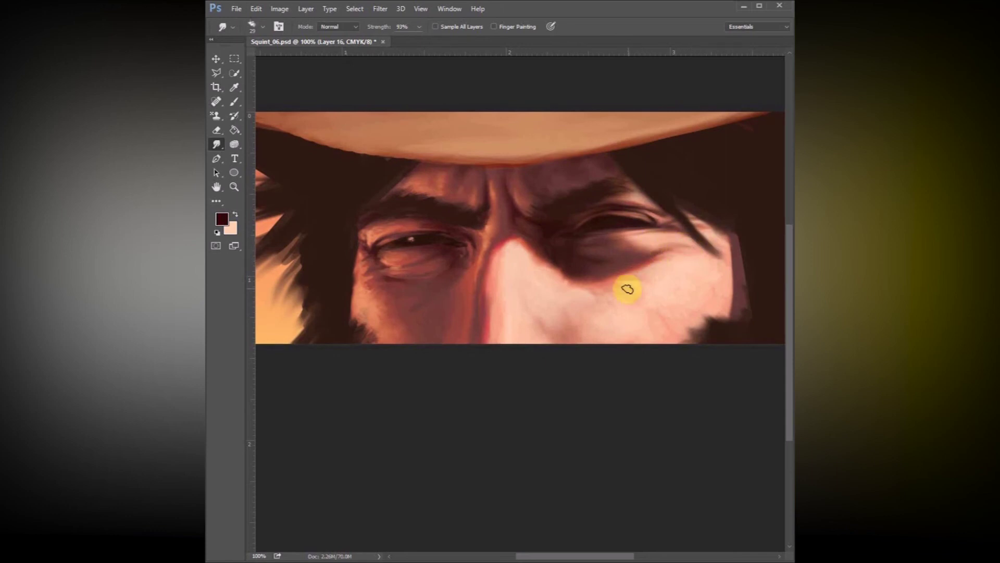
Step: Sample a dusty red near the left eye and paint a catchlight and iris tone in the right eye
{"action": "key", "text": "i"}
{"action": "left_click", "coordinate": [413, 232]}
{"action": "left_click", "coordinate": [234, 102]}
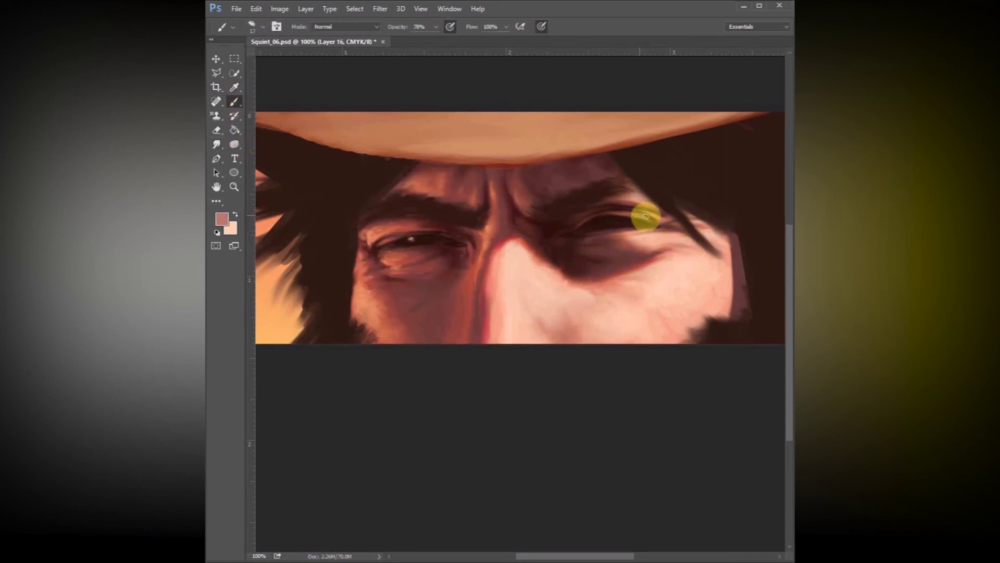
{"action": "mouse_move", "coordinate": [642, 224]}
{"action": "left_mouse_down"}
{"action": "mouse_move", "coordinate": [585, 226]}
{"action": "mouse_move", "coordinate": [603, 241]}
{"action": "mouse_move", "coordinate": [587, 221]}
{"action": "mouse_move", "coordinate": [597, 223]}
{"action": "mouse_move", "coordinate": [579, 234]}
{"action": "left_mouse_up"}
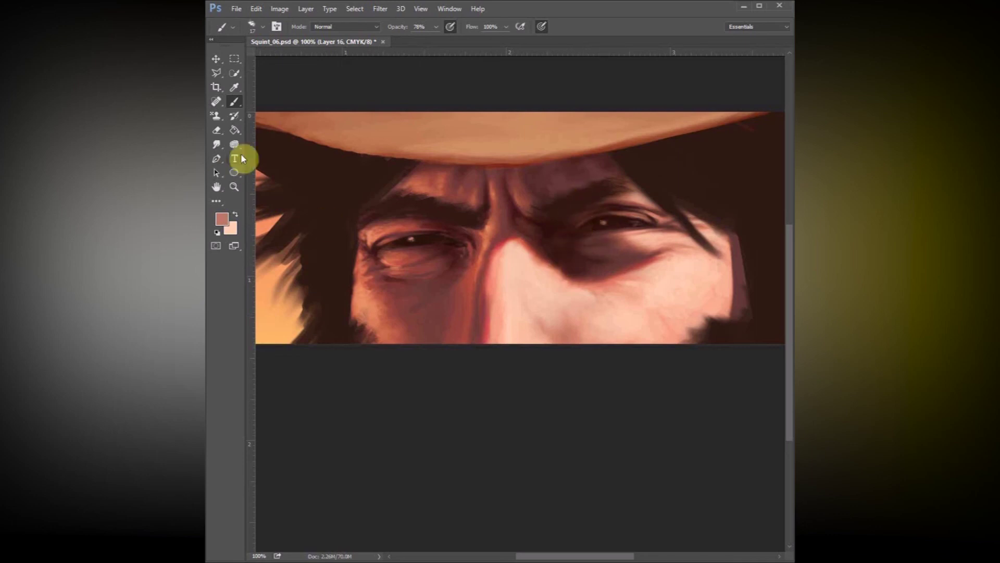
Step: Adjust the Smudge brush size and soften the painted catchlight in the right eye
{"action": "left_click", "coordinate": [216, 144]}
{"action": "right_click", "coordinate": [607, 227]}
{"action": "left_click", "coordinate": [685, 252]}
{"action": "left_click", "coordinate": [595, 221]}
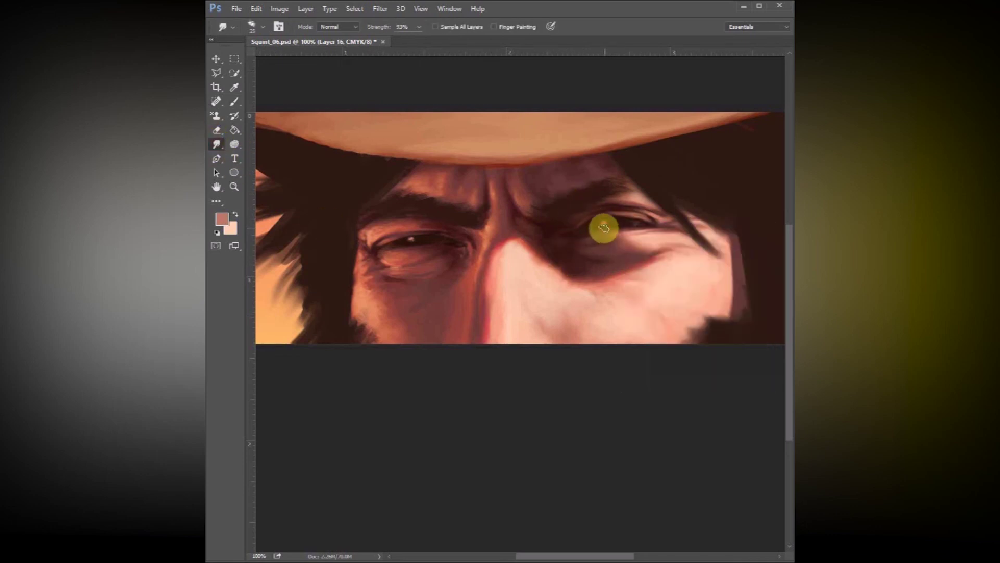
{"action": "right_click", "coordinate": [668, 216]}
{"action": "left_click", "coordinate": [728, 243]}
{"action": "key", "text": "Return"}
Step: Sample the mauve from the forehead and paint it over the right eye and its upper lid
{"action": "left_click", "coordinate": [236, 89]}
{"action": "left_click", "coordinate": [534, 167]}
{"action": "left_click", "coordinate": [235, 102]}
{"action": "left_click_drag", "start_coordinate": [637, 218], "coordinate": [610, 215]}
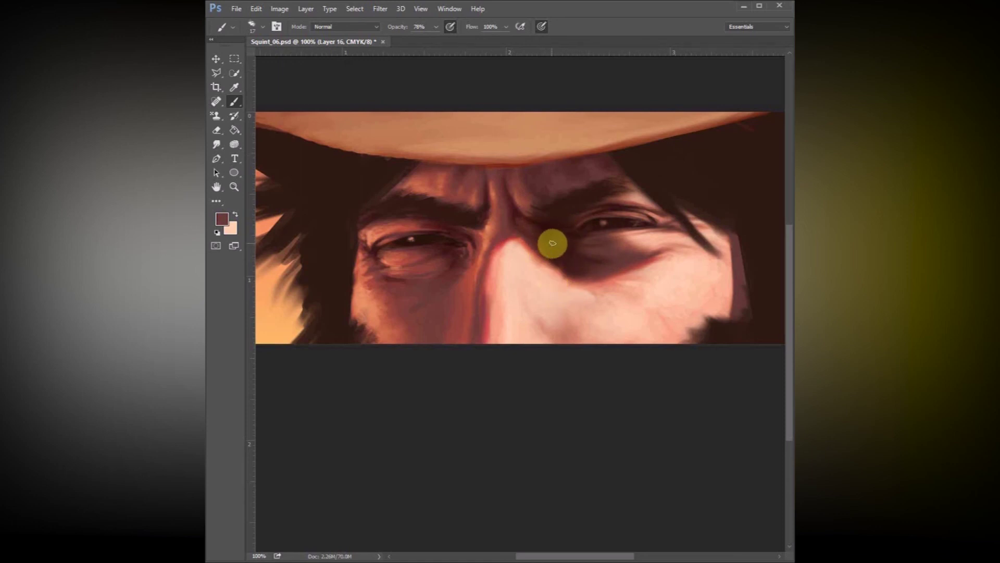
Step: Sample light pink from the right cheek, paint over the mauve strip along its outer edge, and smudge it smooth
{"action": "left_click", "coordinate": [720, 299], "text": "alt"}
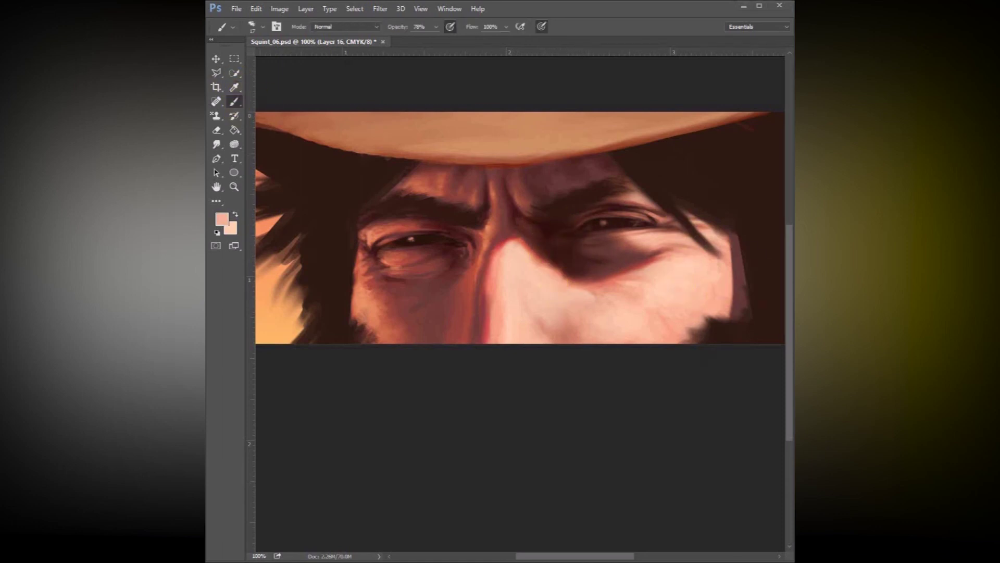
{"action": "mouse_move", "coordinate": [713, 299]}
{"action": "left_mouse_down"}
{"action": "mouse_move", "coordinate": [734, 262]}
{"action": "mouse_move", "coordinate": [734, 239]}
{"action": "mouse_move", "coordinate": [729, 305]}
{"action": "mouse_move", "coordinate": [735, 261]}
{"action": "left_mouse_up"}
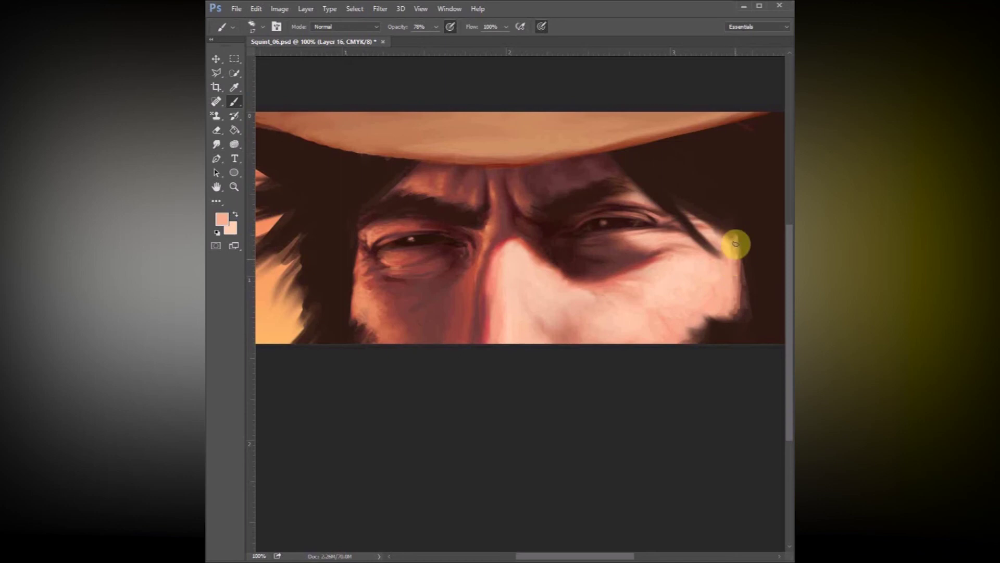
{"action": "left_click", "coordinate": [217, 144]}
{"action": "mouse_move", "coordinate": [733, 310]}
{"action": "left_mouse_down"}
{"action": "mouse_move", "coordinate": [746, 295]}
{"action": "mouse_move", "coordinate": [740, 242]}
{"action": "left_mouse_up"}
Step: Examine the whole painting with the hair highlights visible and undo the last step
{"action": "double_click", "coordinate": [216, 186]}
{"action": "left_click", "coordinate": [234, 187]}
{"action": "left_click_drag", "start_coordinate": [459, 344], "coordinate": [437, 349]}
{"action": "scroll", "coordinate": [438, 349], "scroll_direction": "up", "scroll_amount": 2}
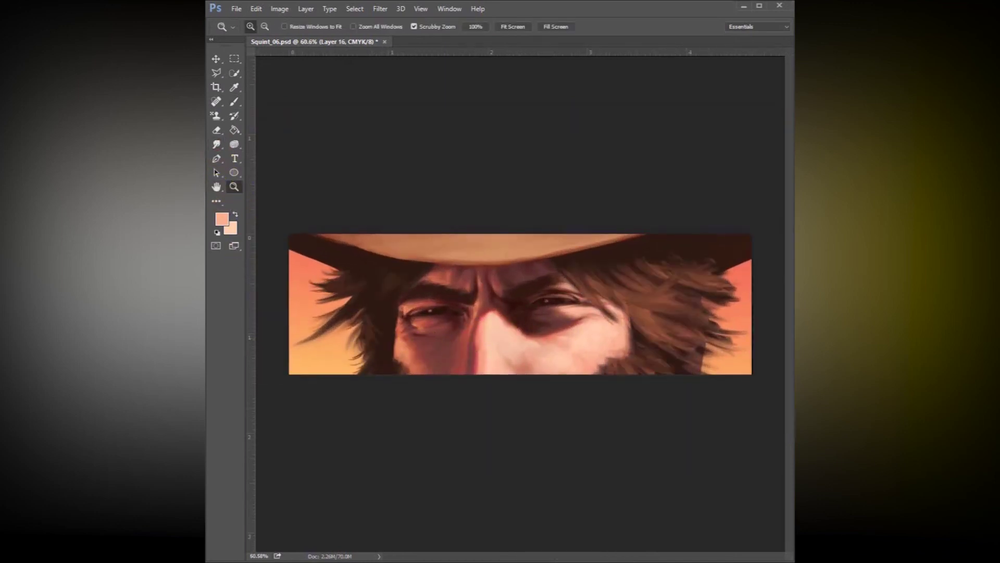
{"action": "left_click", "coordinate": [230, 175]}
{"action": "mouse_move", "coordinate": [502, 306]}
{"action": "left_mouse_down"}
{"action": "mouse_move", "coordinate": [512, 315]}
{"action": "mouse_move", "coordinate": [592, 302]}
{"action": "mouse_move", "coordinate": [570, 279]}
{"action": "left_mouse_up"}
{"action": "left_click", "coordinate": [256, 8]}
{"action": "left_click", "coordinate": [269, 49]}
{"action": "key", "text": "z"}
Step: Smudge the outer strands of the right-hand hair on the hair layer with a 59 px textured brush at 75% strength
{"action": "left_click", "coordinate": [216, 146]}
{"action": "right_click", "coordinate": [700, 258]}
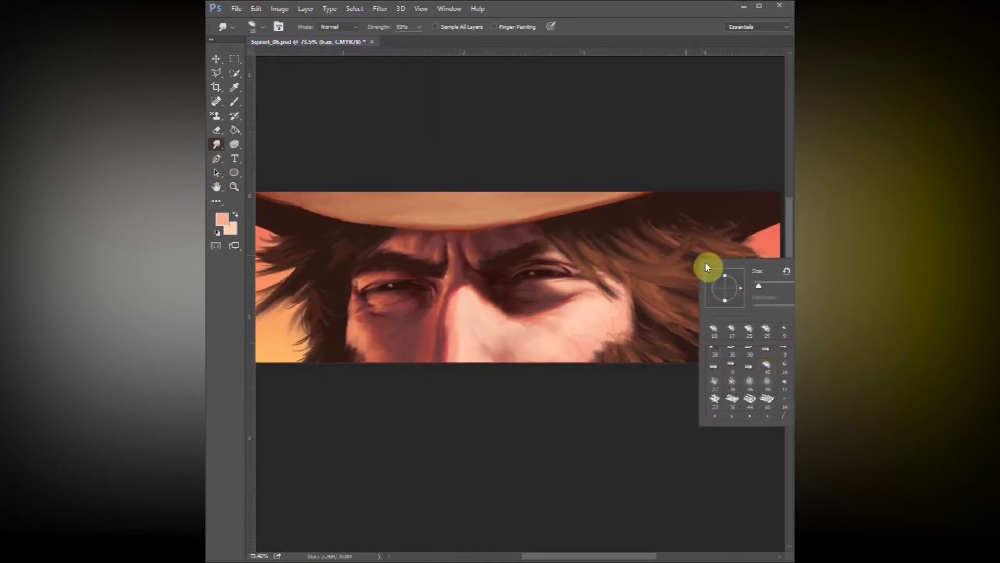
{"action": "double_click", "coordinate": [784, 367]}
{"action": "left_click_drag", "start_coordinate": [764, 273], "coordinate": [731, 269]}
{"action": "left_click", "coordinate": [418, 26]}
{"action": "left_click_drag", "start_coordinate": [419, 41], "coordinate": [409, 40]}
{"action": "mouse_move", "coordinate": [728, 302]}
{"action": "left_mouse_down"}
{"action": "mouse_move", "coordinate": [748, 317]}
{"action": "mouse_move", "coordinate": [765, 256]}
{"action": "mouse_move", "coordinate": [755, 249]}
{"action": "left_mouse_up"}
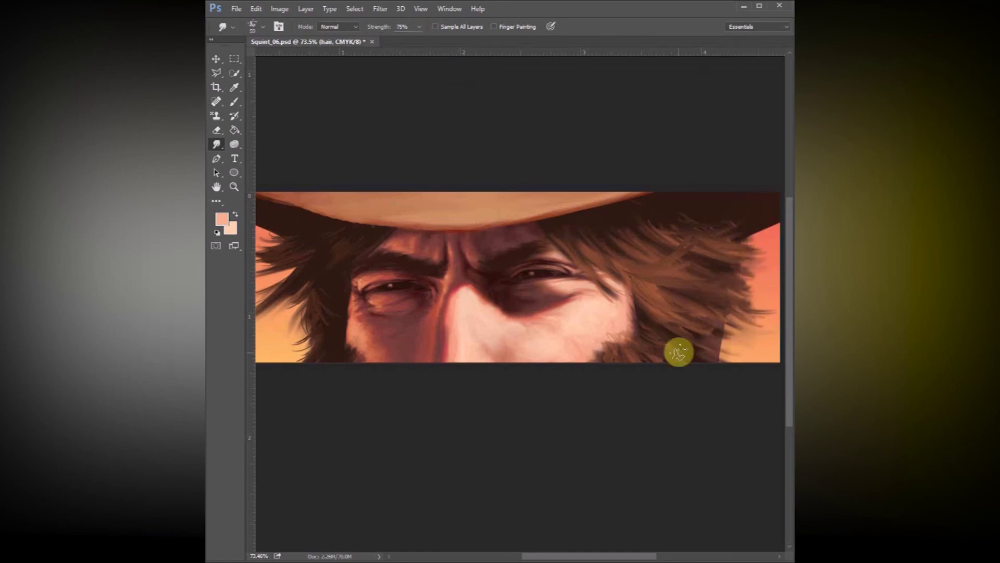
Step: Paint light pink on the skin layer over the mauve gap behind the lower right hair and smudge it
{"action": "left_click", "coordinate": [233, 105]}
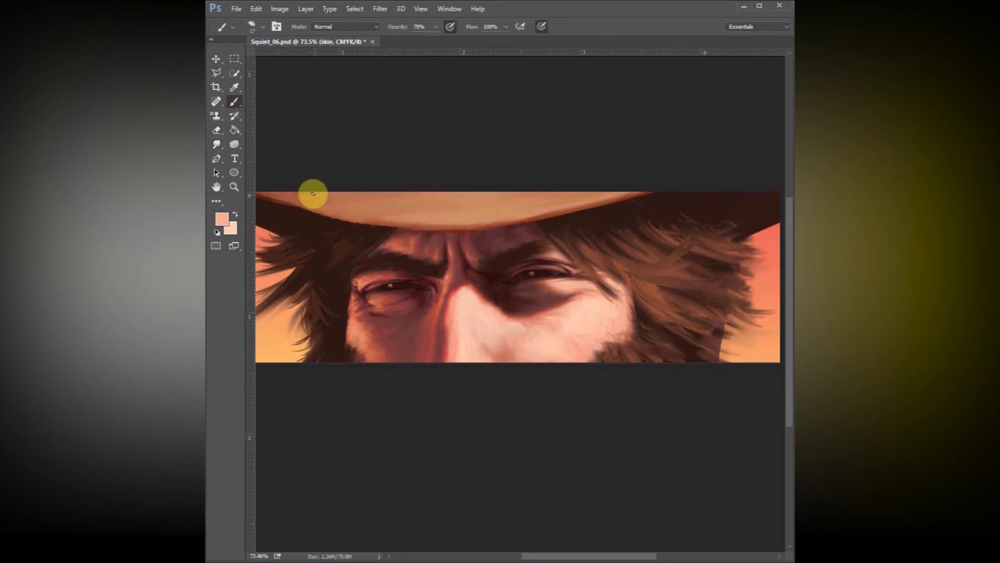
{"action": "left_click_drag", "start_coordinate": [722, 308], "coordinate": [716, 354]}
{"action": "mouse_move", "coordinate": [715, 339]}
{"action": "left_mouse_down"}
{"action": "mouse_move", "coordinate": [696, 356]}
{"action": "mouse_move", "coordinate": [713, 358]}
{"action": "left_mouse_up"}
{"action": "left_click", "coordinate": [218, 144]}
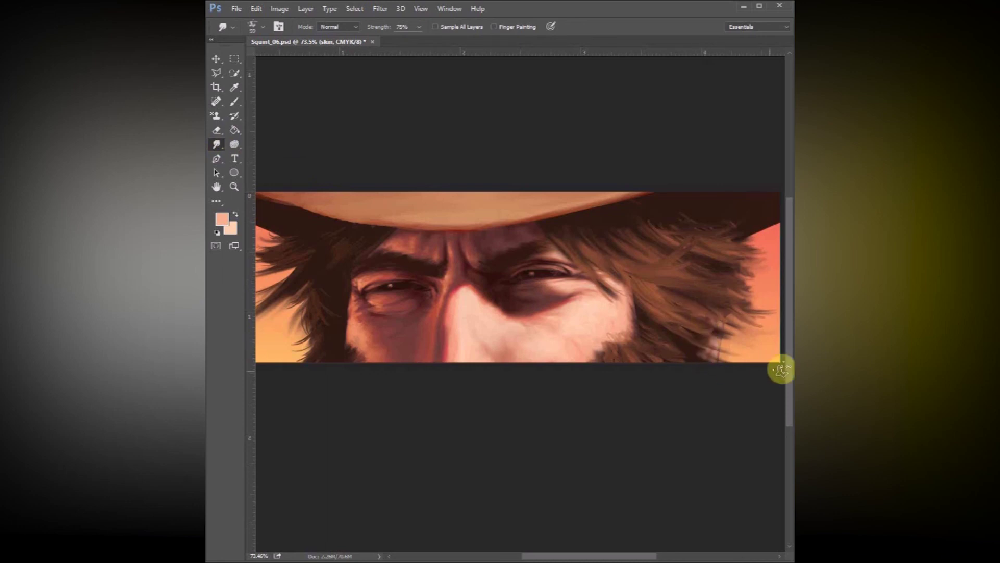
Step: Smudge the left-hand hair strands on the Hair highlights and hair layers, reducing the brush from 47 px to 31 px
{"action": "right_click", "coordinate": [732, 276]}
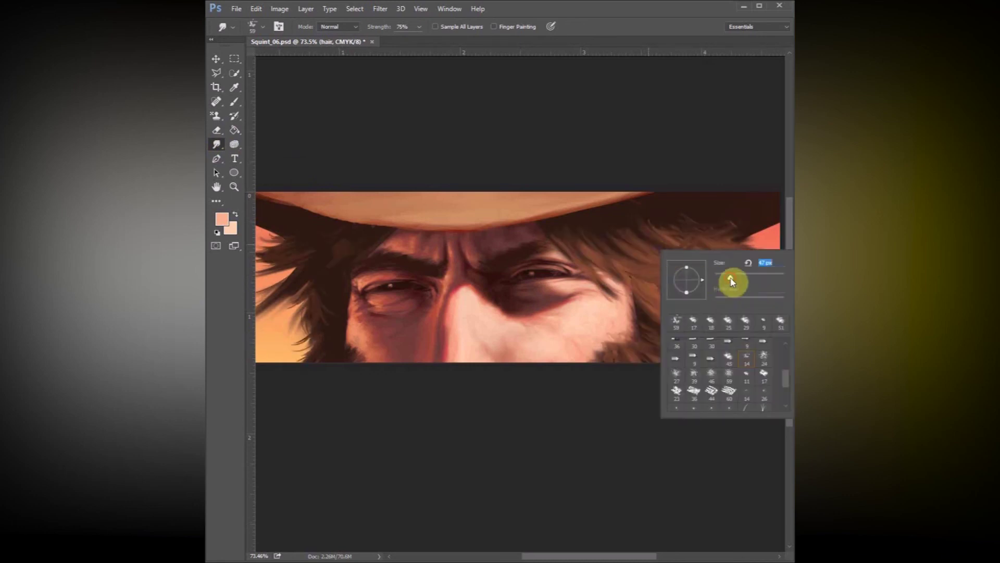
{"action": "key", "text": "Return"}
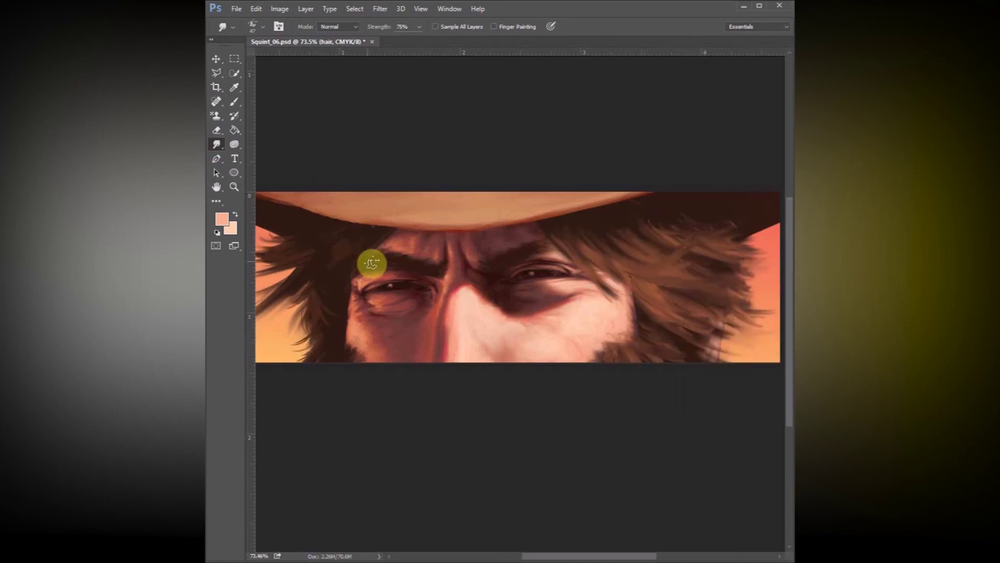
{"action": "left_click_drag", "start_coordinate": [424, 264], "coordinate": [533, 274]}
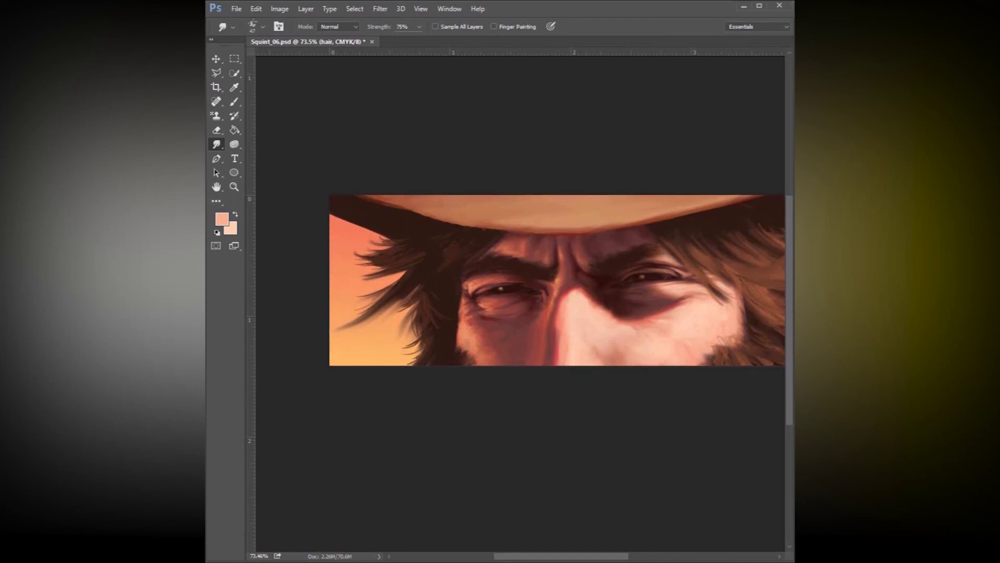
{"action": "right_click", "coordinate": [437, 269]}
{"action": "key", "text": "Return"}
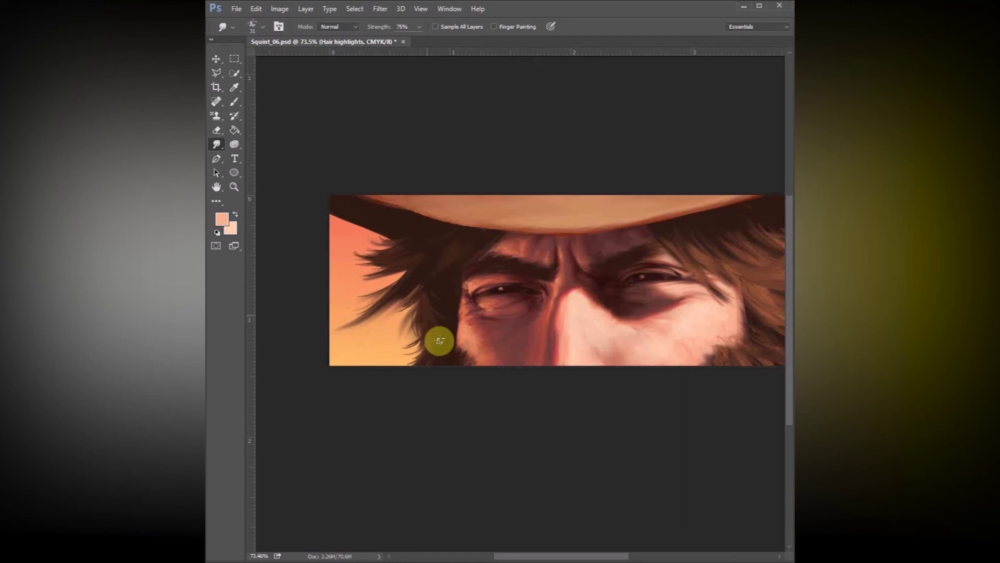
{"action": "mouse_move", "coordinate": [423, 292]}
{"action": "left_mouse_down"}
{"action": "mouse_move", "coordinate": [420, 328]}
{"action": "mouse_move", "coordinate": [388, 348]}
{"action": "left_mouse_up"}
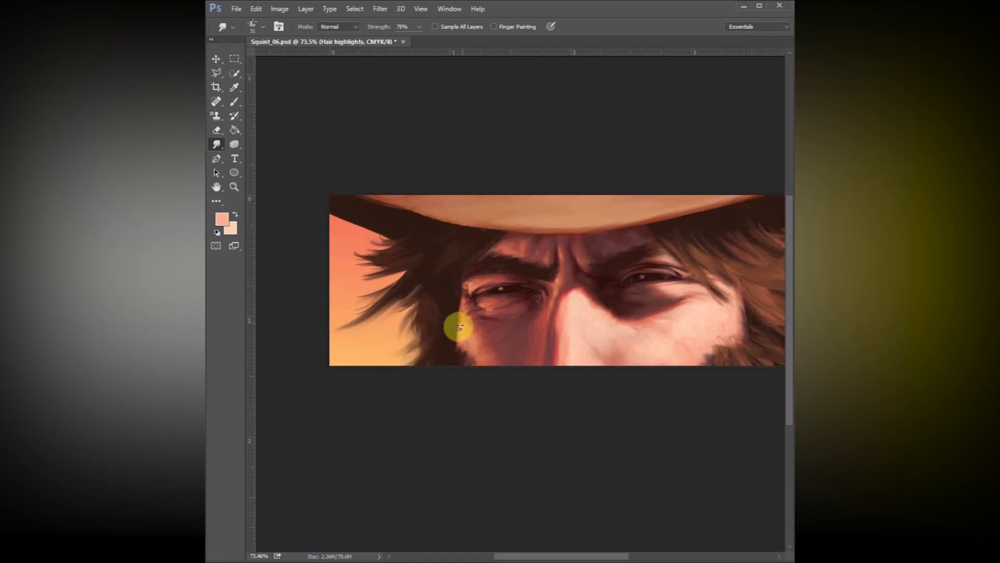
{"action": "key", "text": "alt+["}
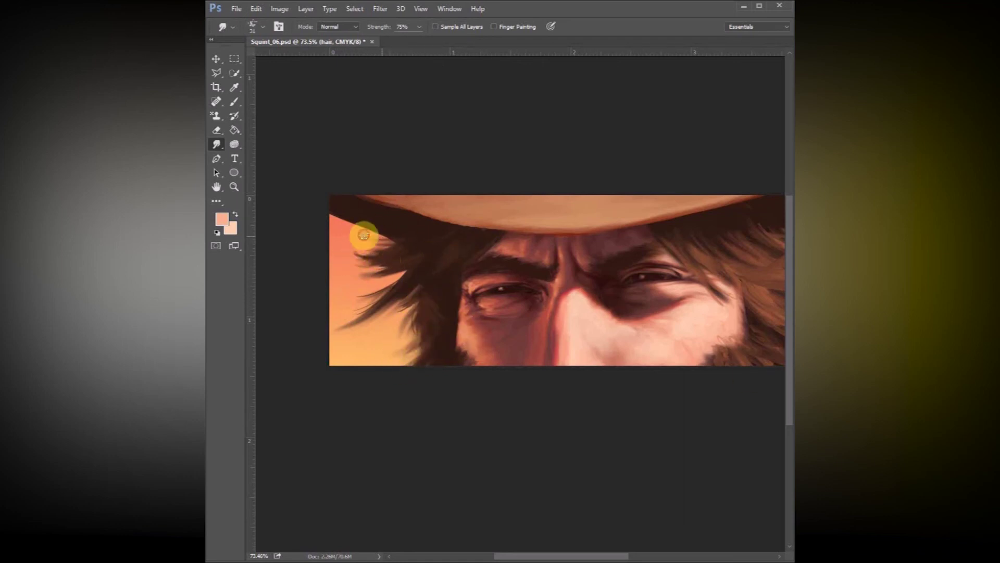
Step: Smudge the brown strands of the right-hand hair and sideburn on the Hair highlights layer to soften them
{"action": "left_click_drag", "start_coordinate": [648, 266], "coordinate": [542, 228]}
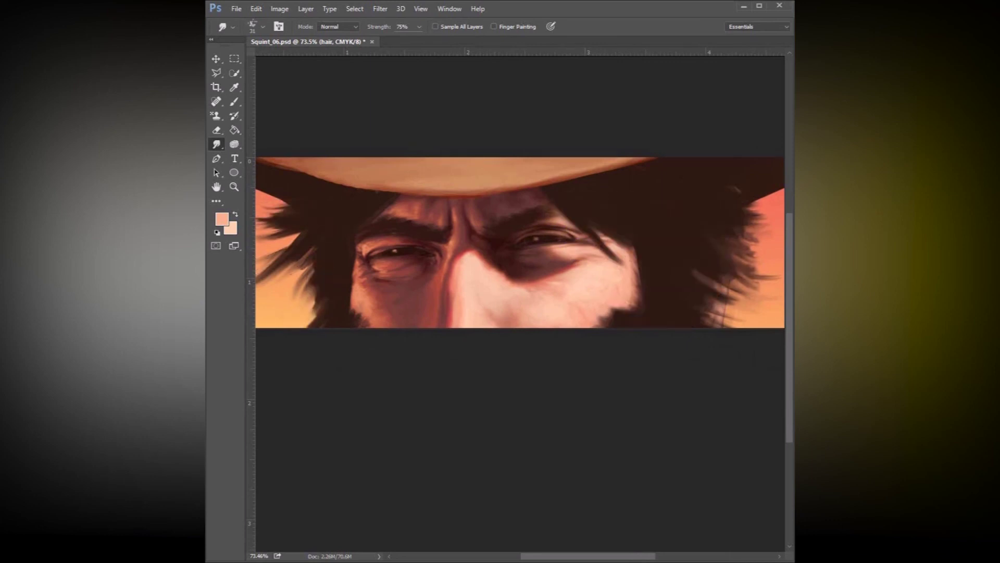
{"action": "key", "text": "alt+]"}
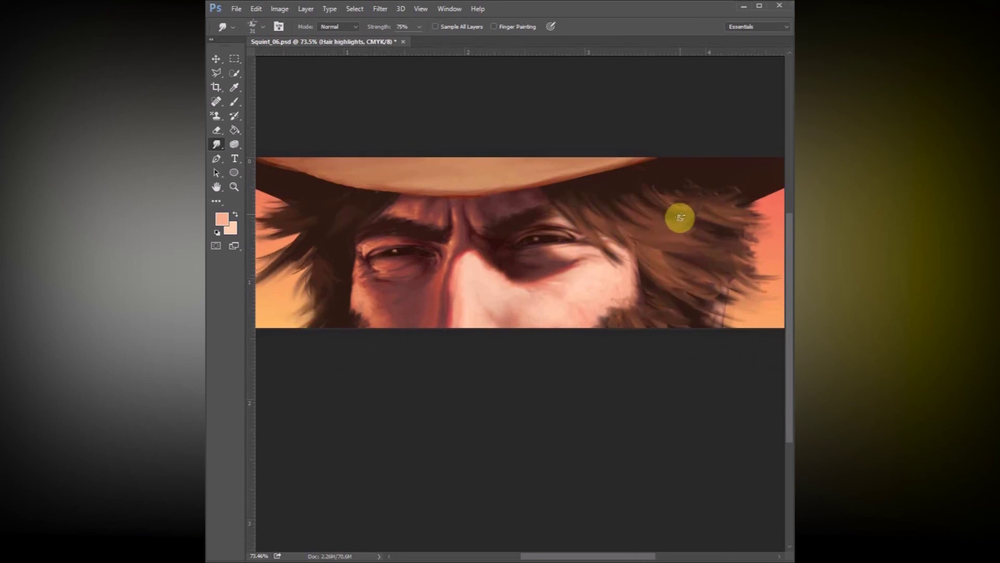
{"action": "left_click_drag", "start_coordinate": [695, 203], "coordinate": [665, 202]}
{"action": "mouse_move", "coordinate": [681, 207]}
{"action": "left_mouse_down"}
{"action": "mouse_move", "coordinate": [663, 217]}
{"action": "mouse_move", "coordinate": [705, 205]}
{"action": "mouse_move", "coordinate": [677, 179]}
{"action": "mouse_move", "coordinate": [676, 216]}
{"action": "left_mouse_up"}
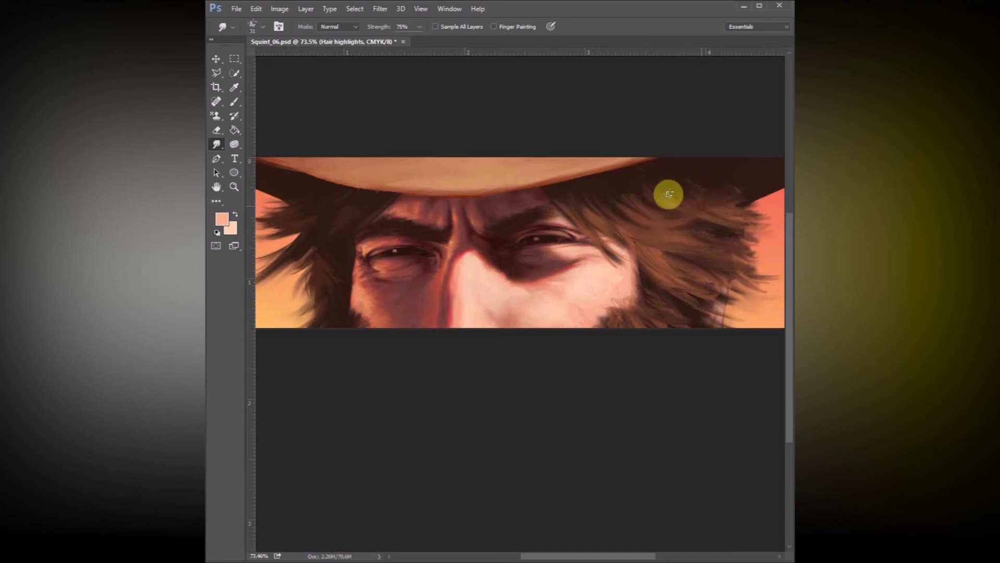
{"action": "left_click_drag", "start_coordinate": [643, 331], "coordinate": [597, 315]}
{"action": "mouse_move", "coordinate": [676, 339]}
{"action": "left_mouse_down"}
{"action": "mouse_move", "coordinate": [642, 321]}
{"action": "mouse_move", "coordinate": [651, 278]}
{"action": "left_mouse_up"}
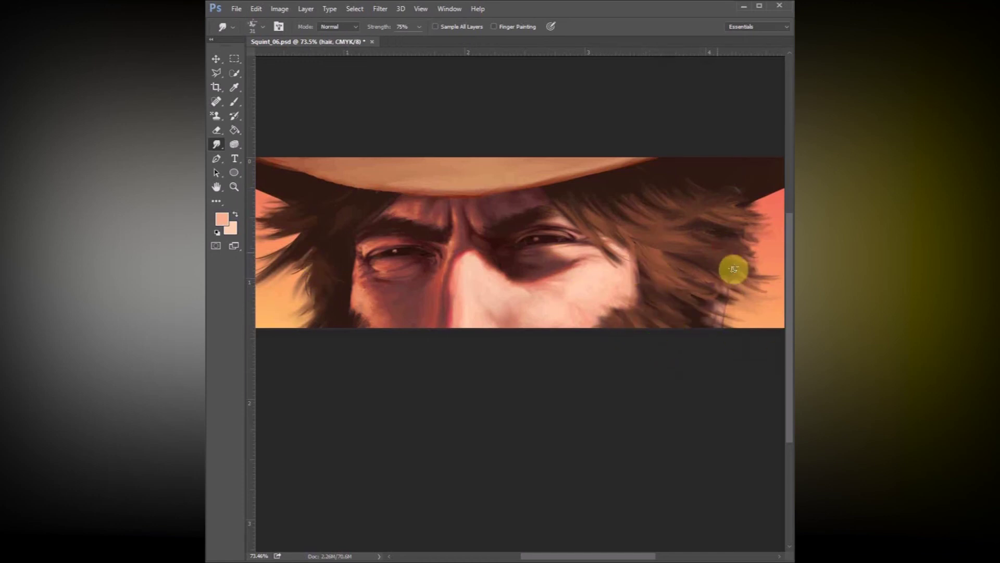
Step: Switch to the SD layer, fit the whole painting in view, and save Squint_06.psd
{"action": "key", "text": "alt+["}
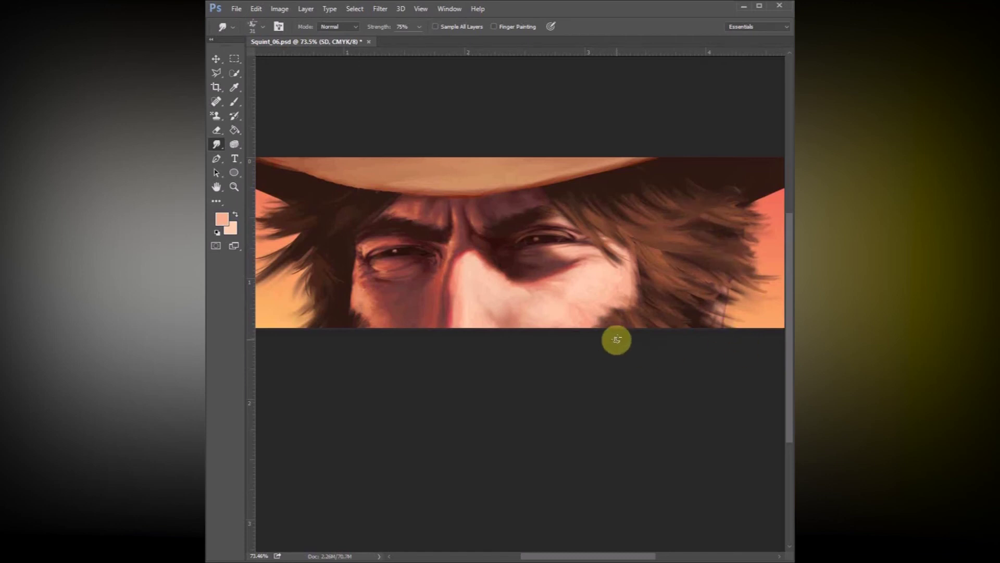
{"action": "left_click", "coordinate": [234, 187]}
{"action": "key", "text": "ctrl+0"}
{"action": "left_click", "coordinate": [238, 9]}
{"action": "left_click", "coordinate": [245, 147]}
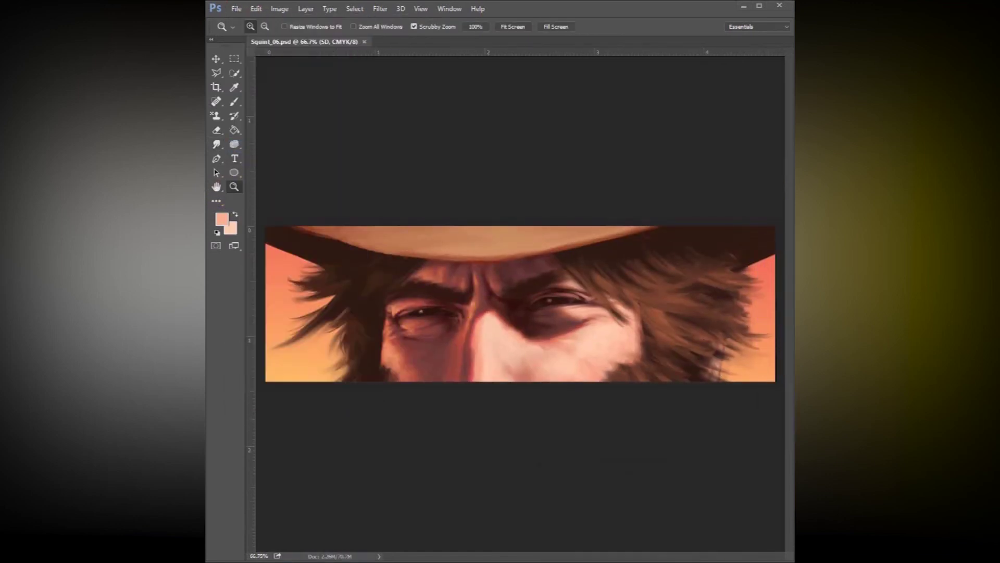